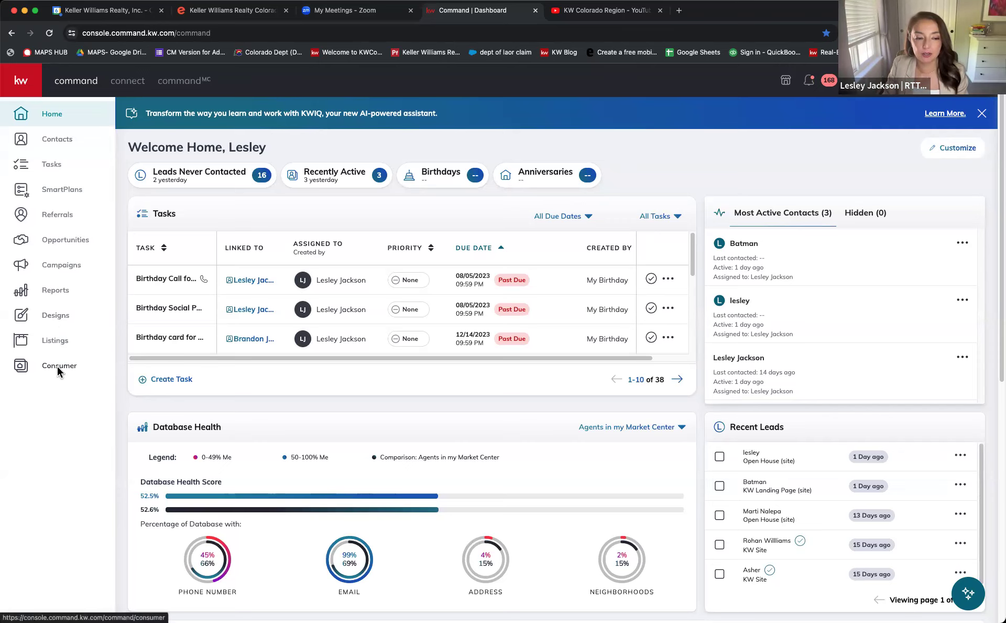
# - Create a new print design from the Designs area without importing listing photos or text
pyautogui.click(51, 317)
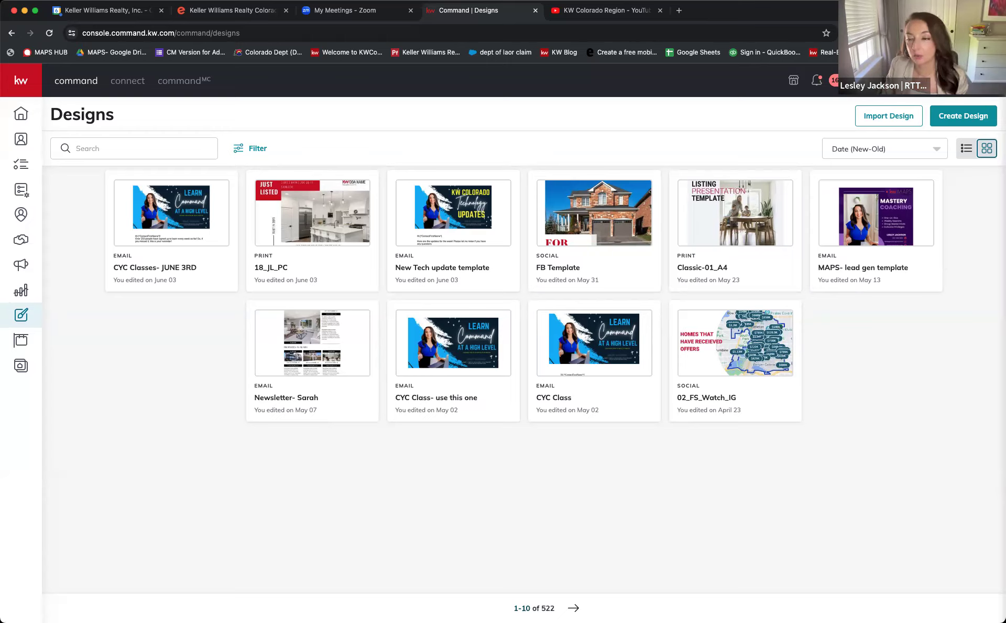
pyautogui.click(961, 117)
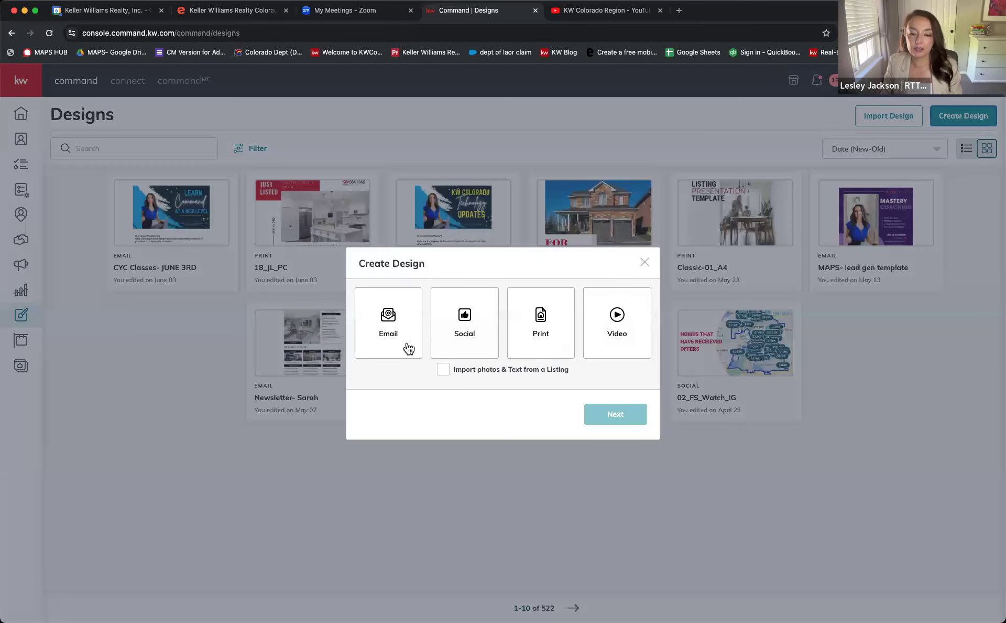
pyautogui.click(540, 342)
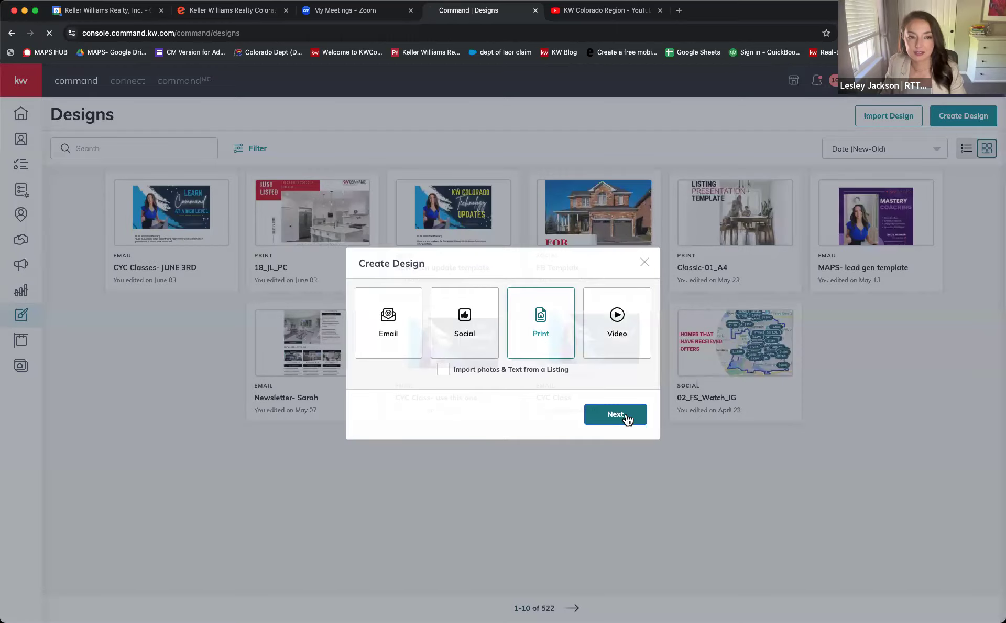
pyautogui.click(627, 416)
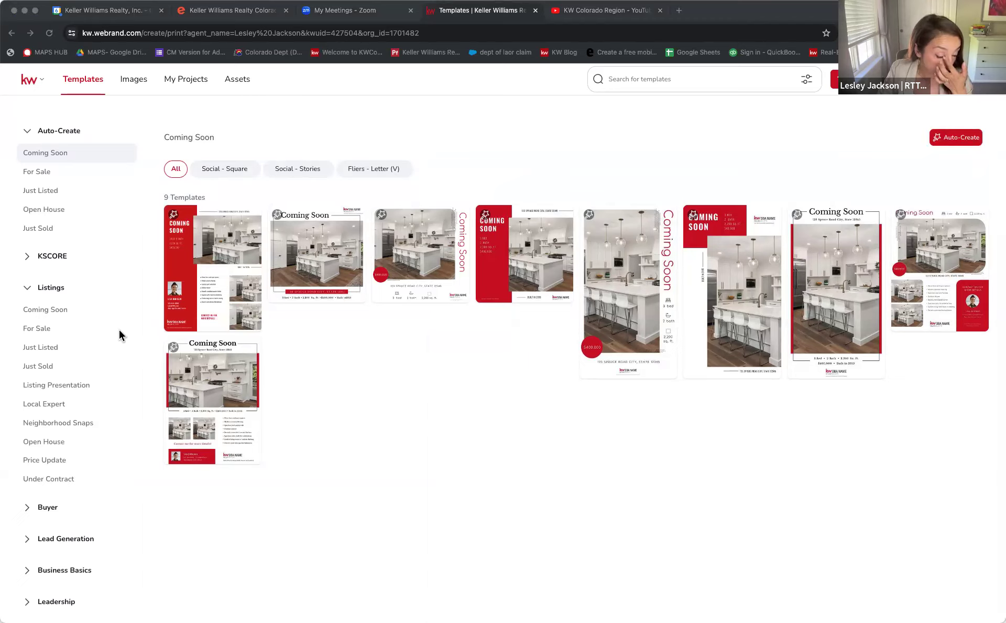
# - Show the Buyer Presentation templates in the Buyer category
pyautogui.click(385, 391)
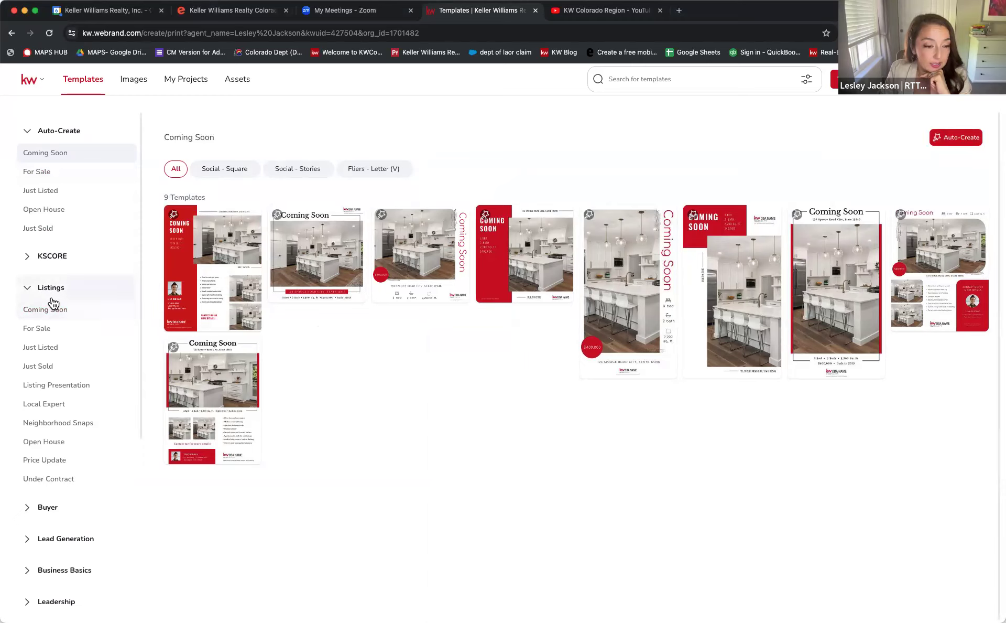
pyautogui.scroll(-3, 63, 462)
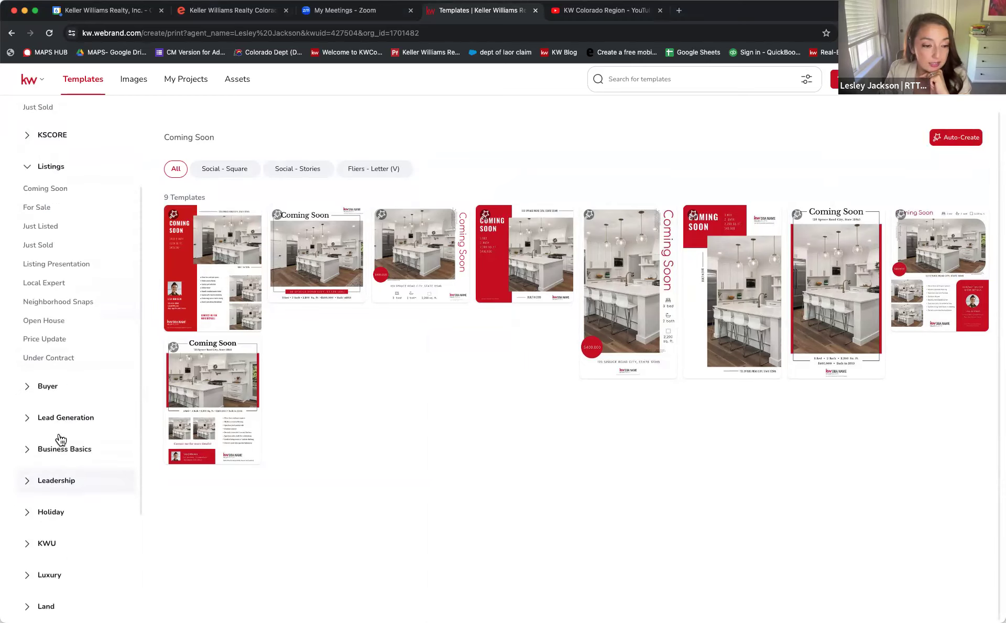
pyautogui.click(48, 387)
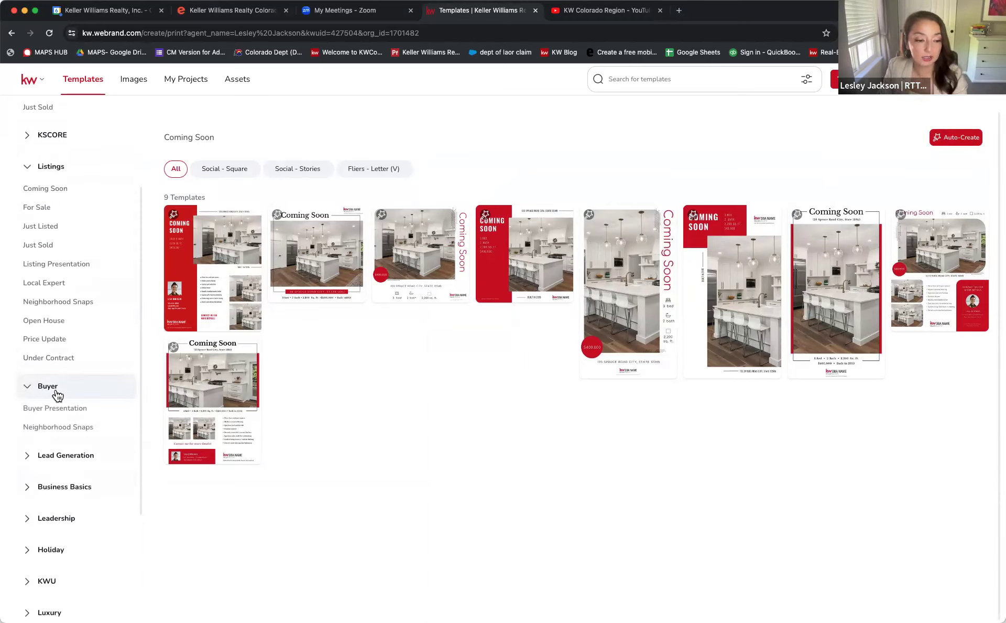
pyautogui.click(68, 408)
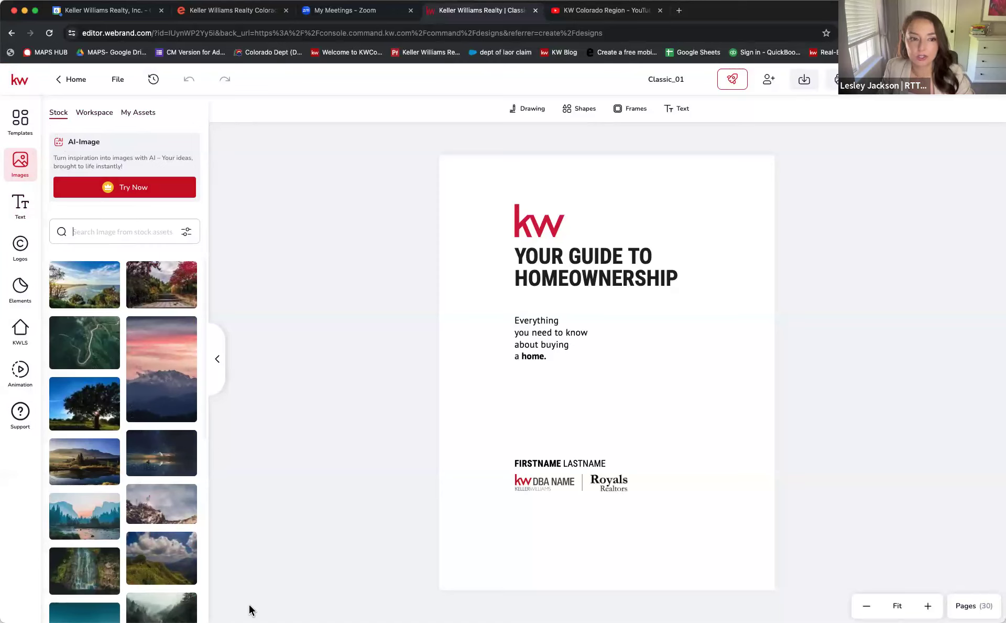
# - Filter the stock images to the Free collection only, keeping both orientations, and browse them
pyautogui.click(187, 234)
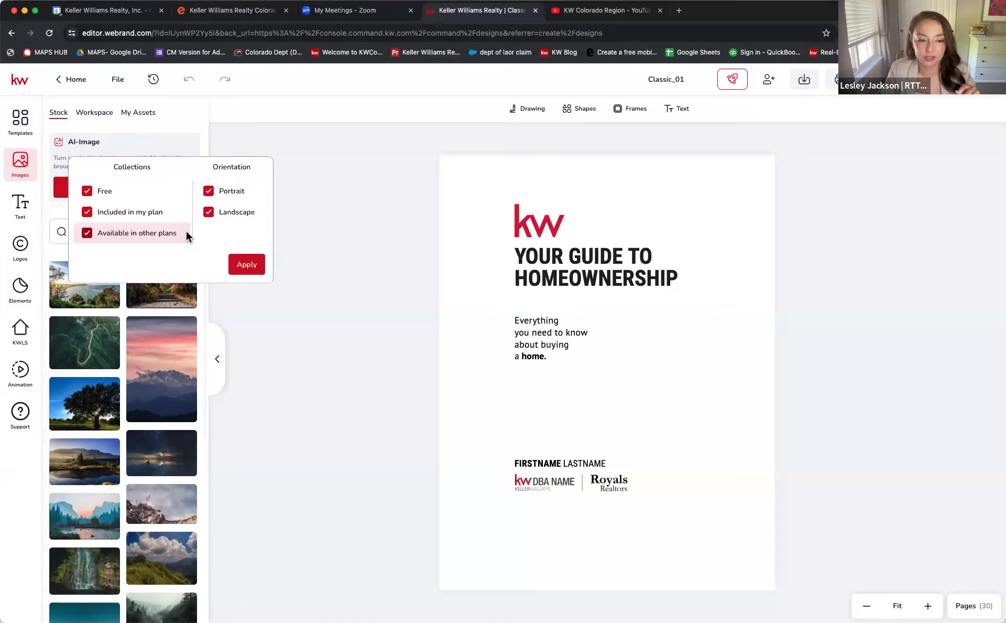
pyautogui.click(87, 211)
pyautogui.click(88, 232)
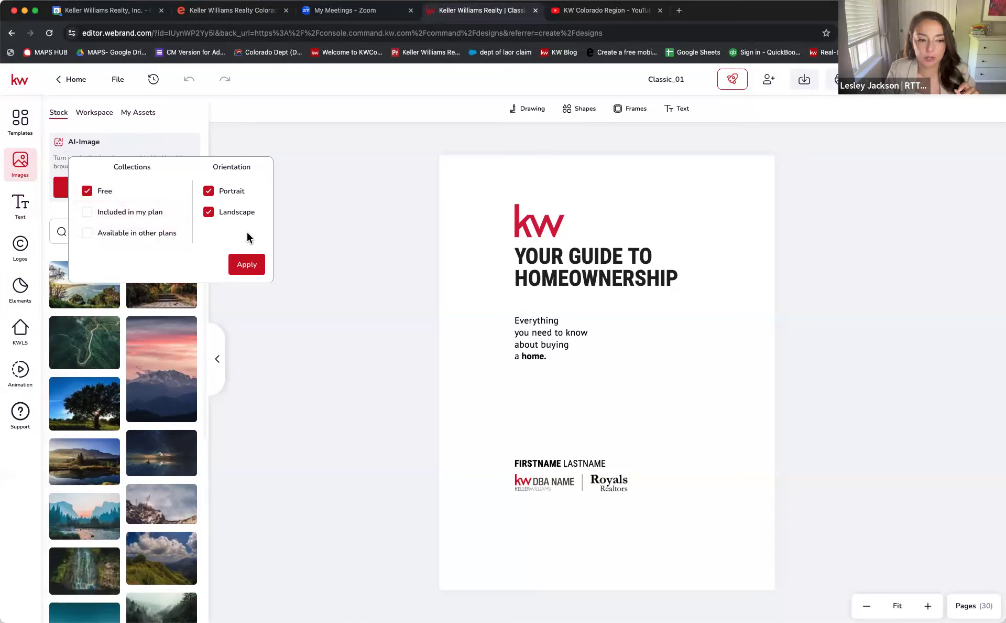
pyautogui.click(246, 264)
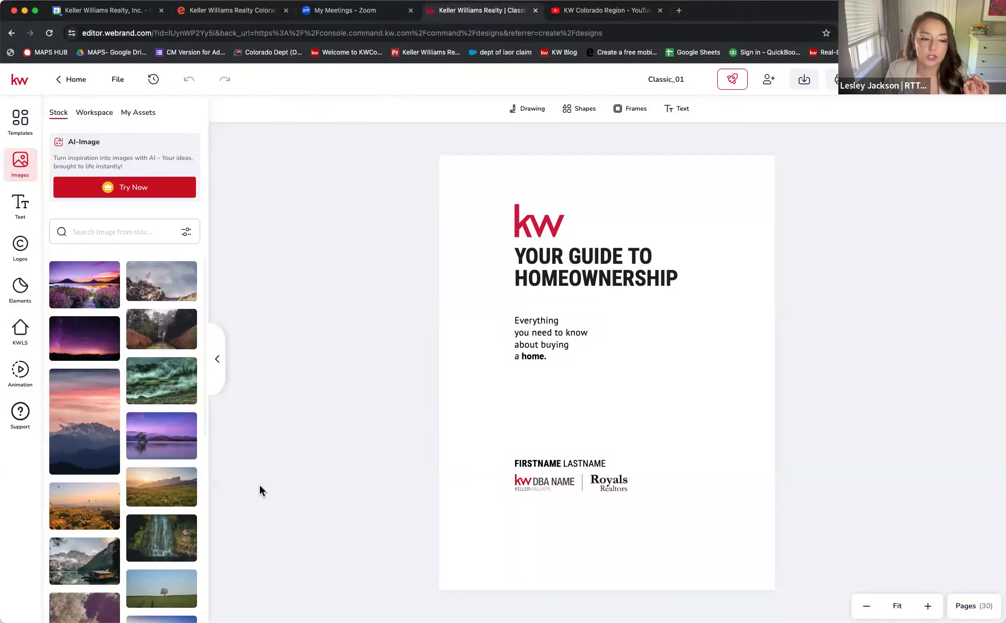
pyautogui.scroll(-5, 162, 435)
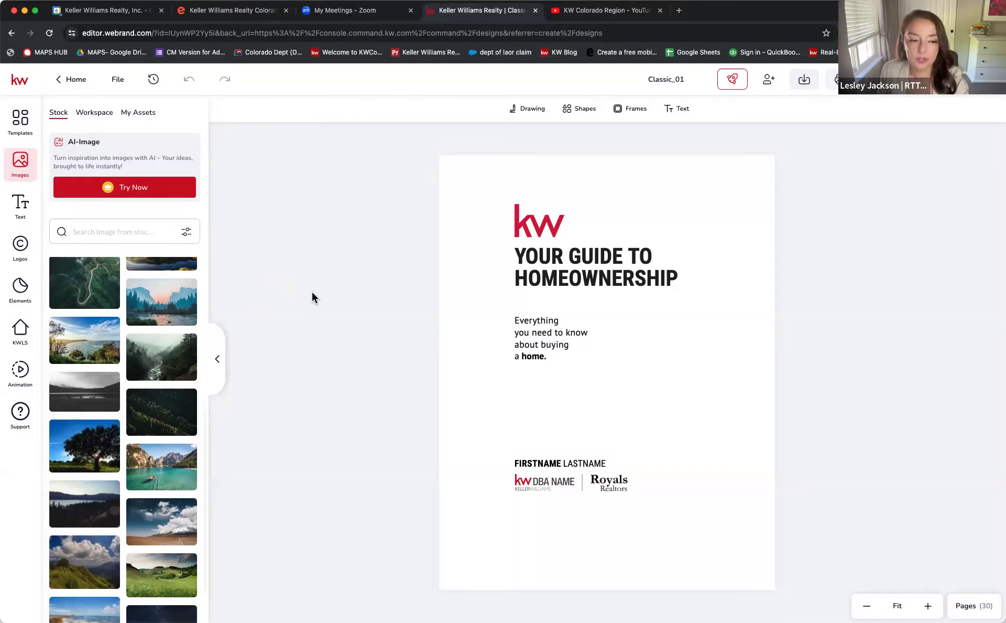
# - Examine the workspace image folders Market Expert and House Interiors, and the personally uploaded image assets
pyautogui.click(95, 119)
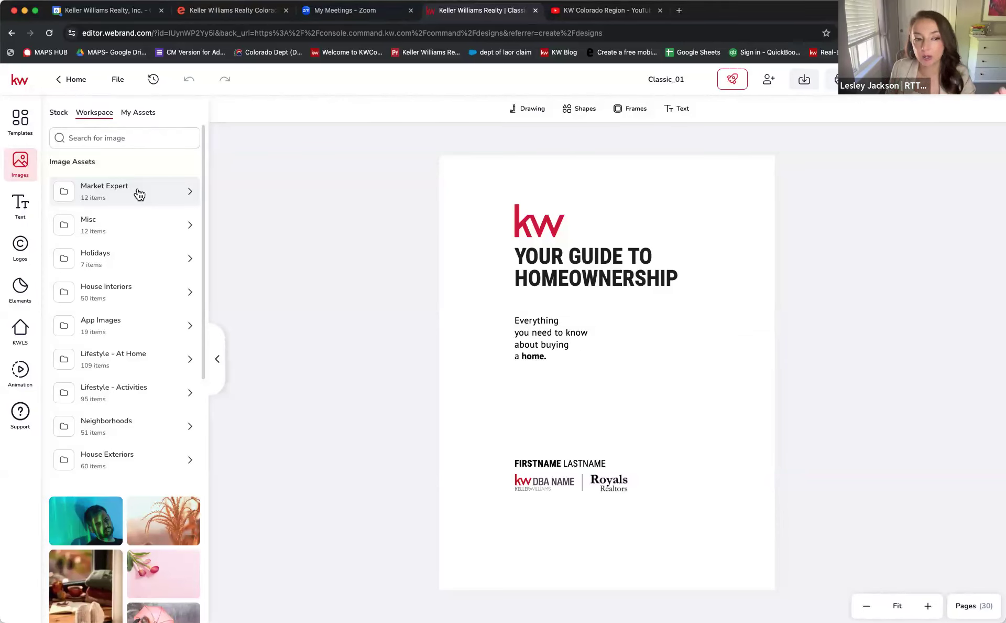
pyautogui.click(139, 194)
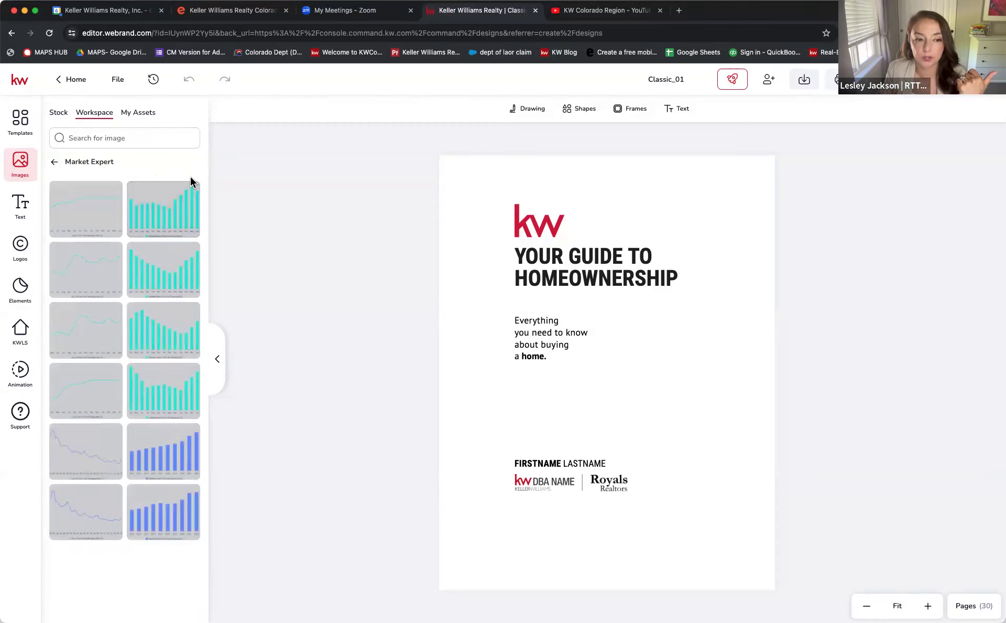
pyautogui.click(57, 164)
pyautogui.click(101, 295)
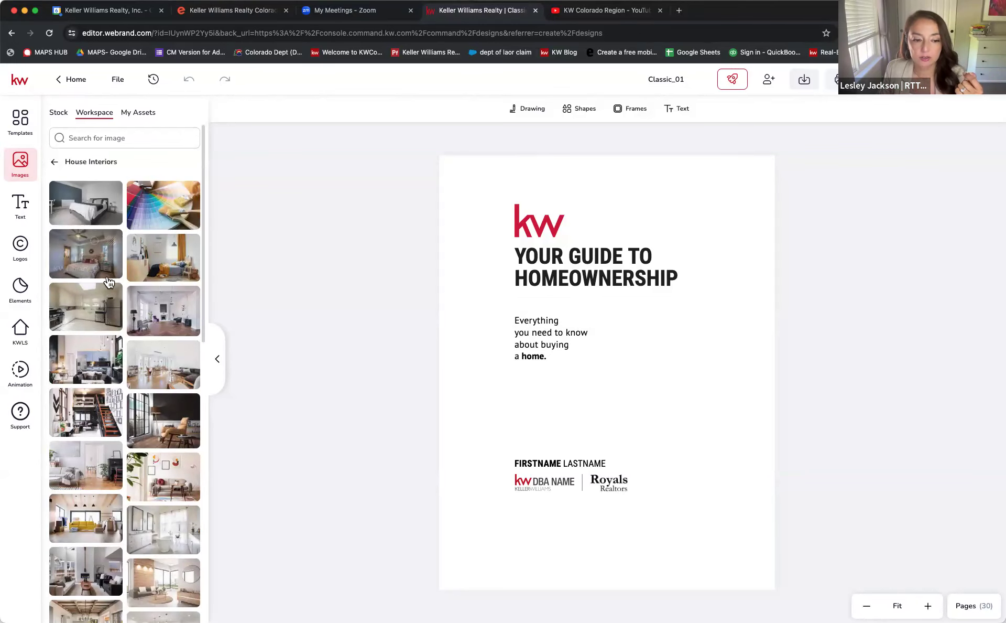
pyautogui.scroll(-5, 129, 446)
pyautogui.scroll(-10, 129, 446)
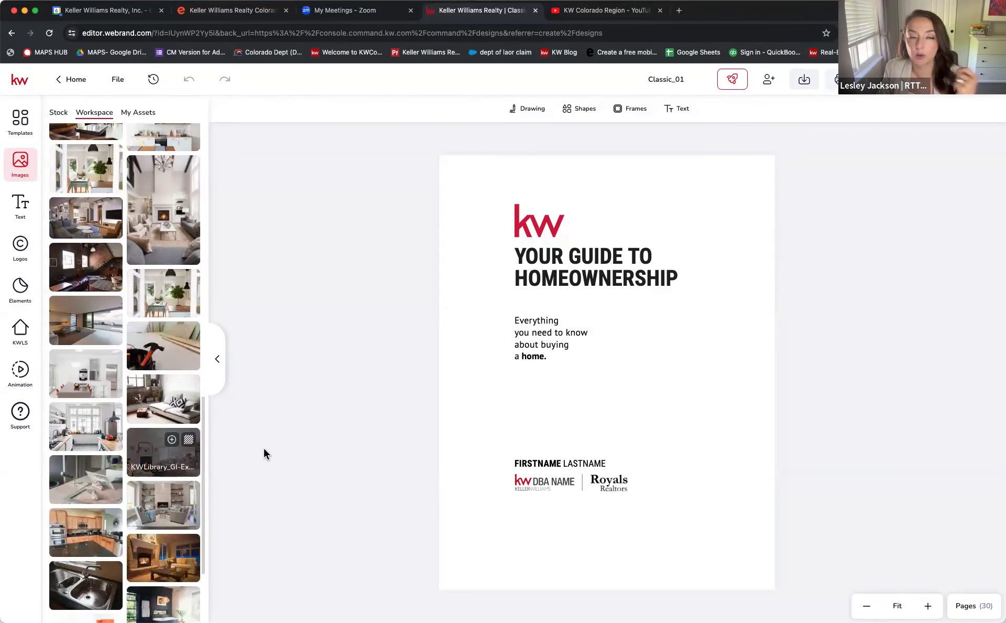
pyautogui.scroll(-3, 187, 488)
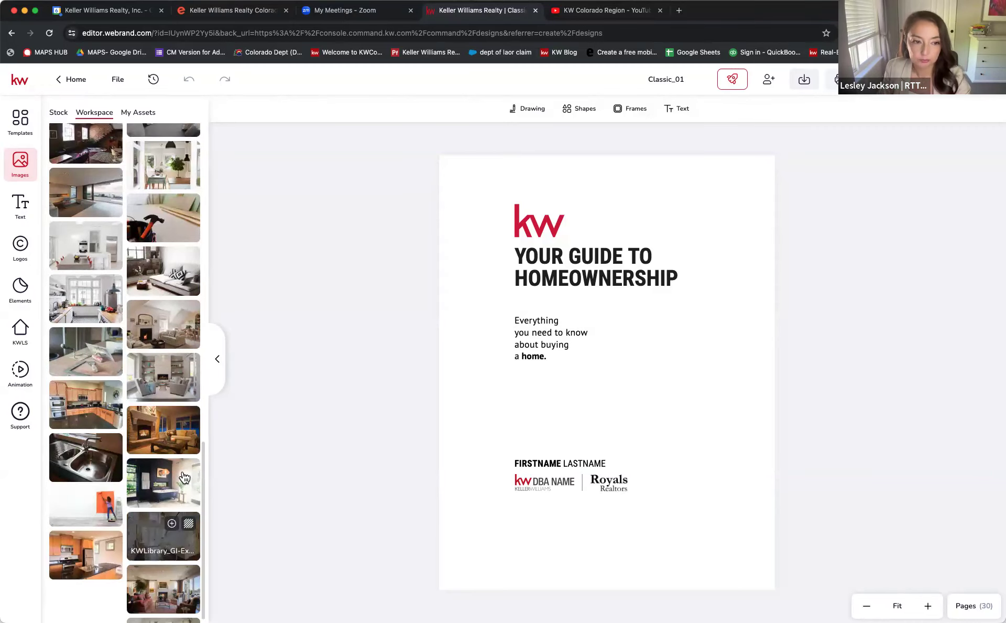
pyautogui.scroll(17, 188, 488)
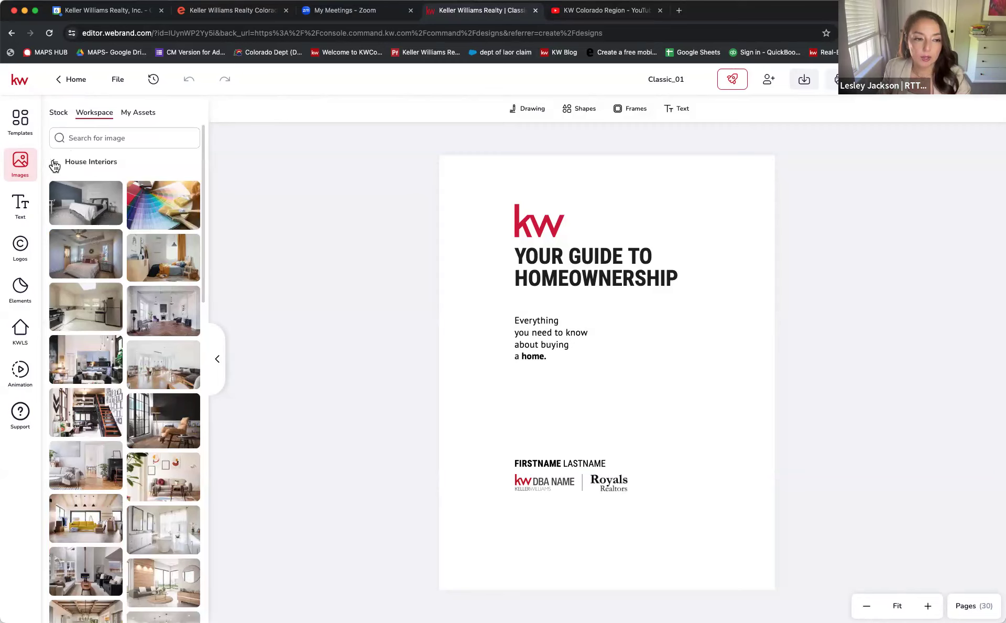
pyautogui.click(52, 164)
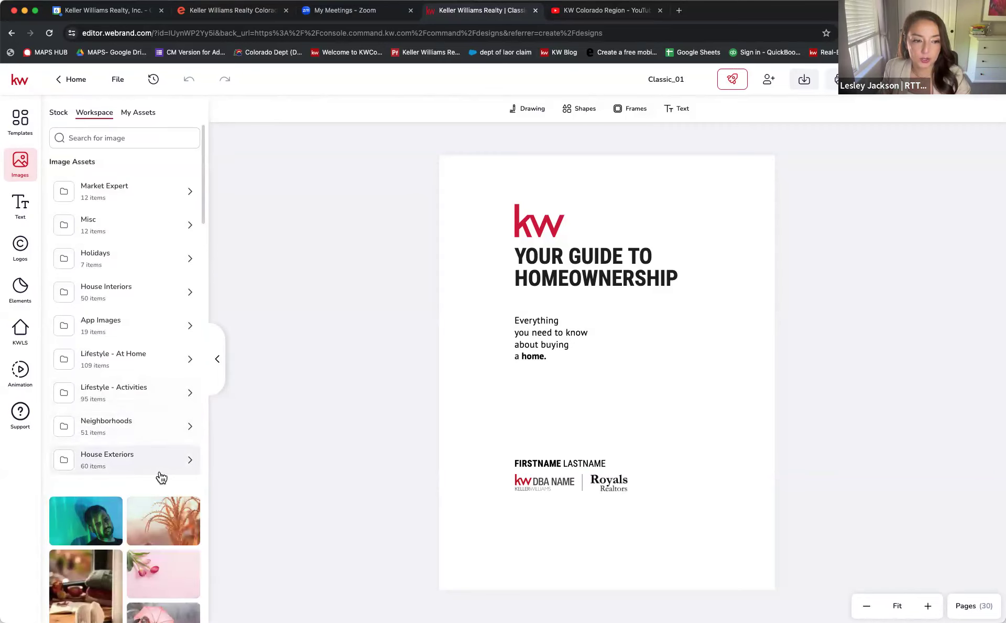
pyautogui.click(150, 115)
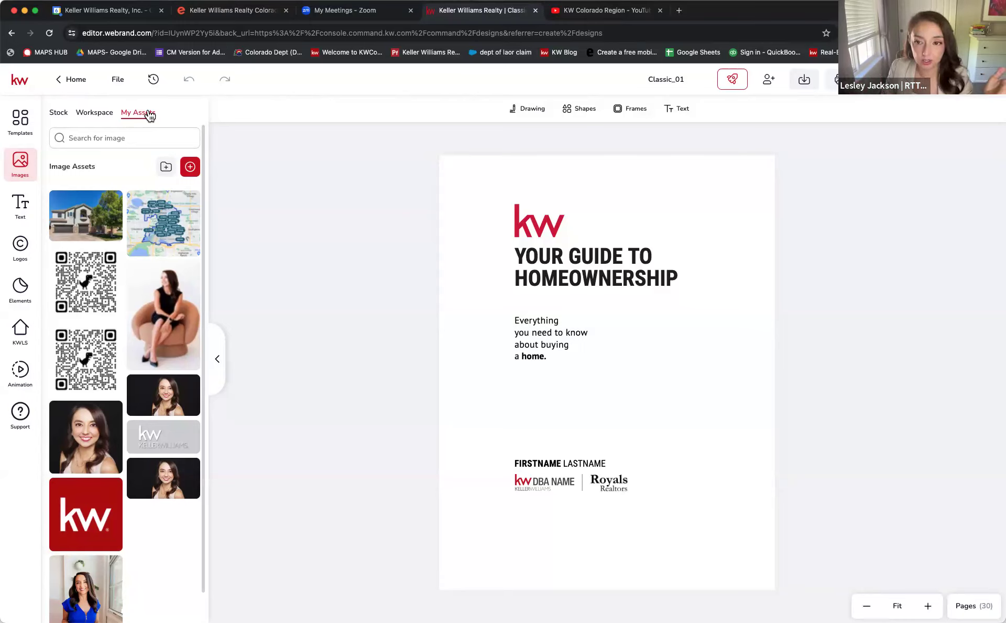
# - Leave the editor and review the Keller Williams Realty brand assets: images, text, logos, elements, videos and files
pyautogui.click(78, 79)
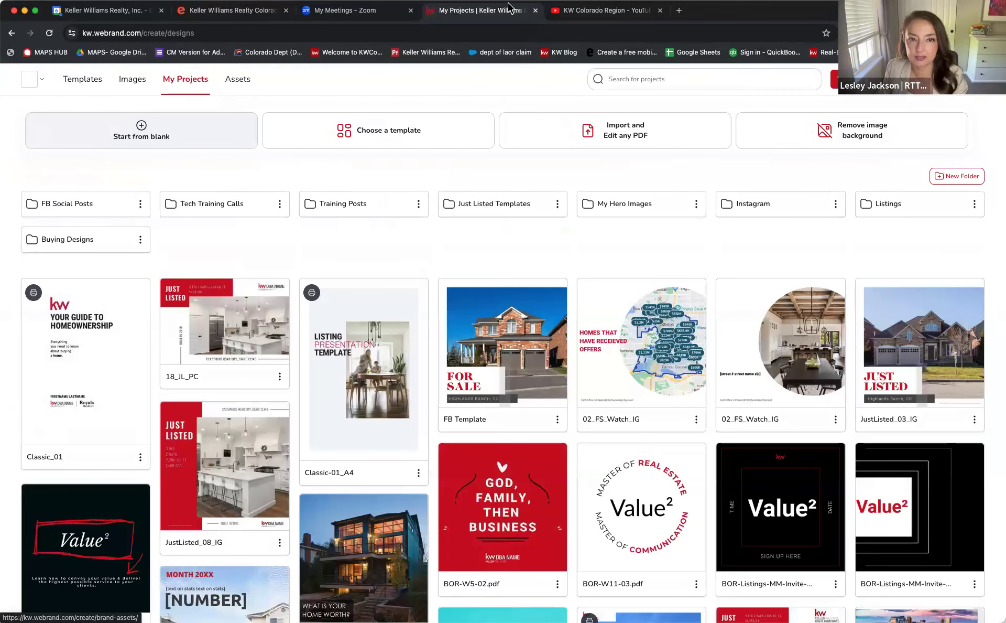
pyautogui.click(235, 83)
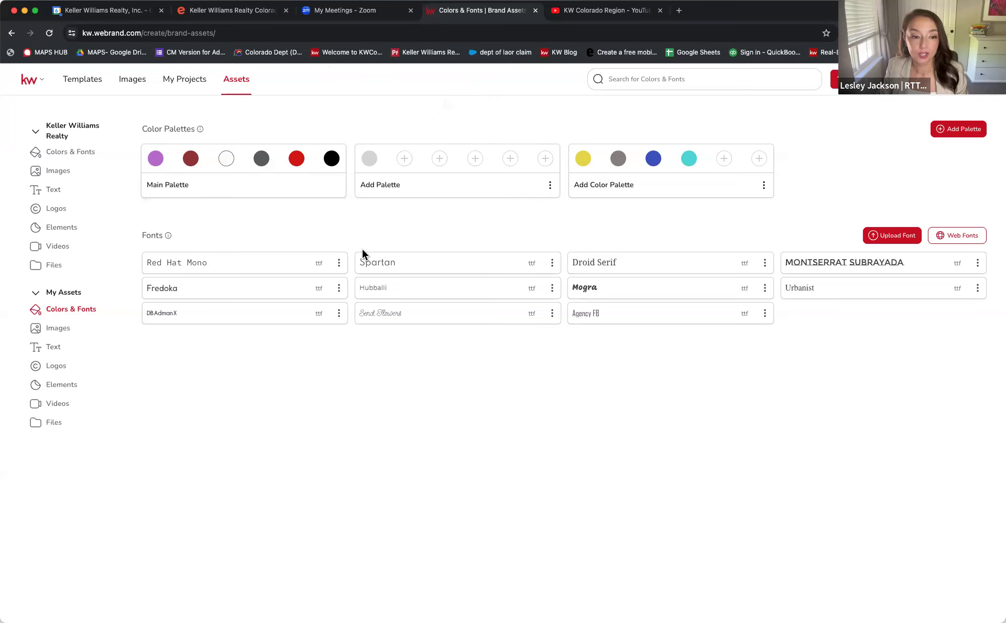
pyautogui.click(56, 171)
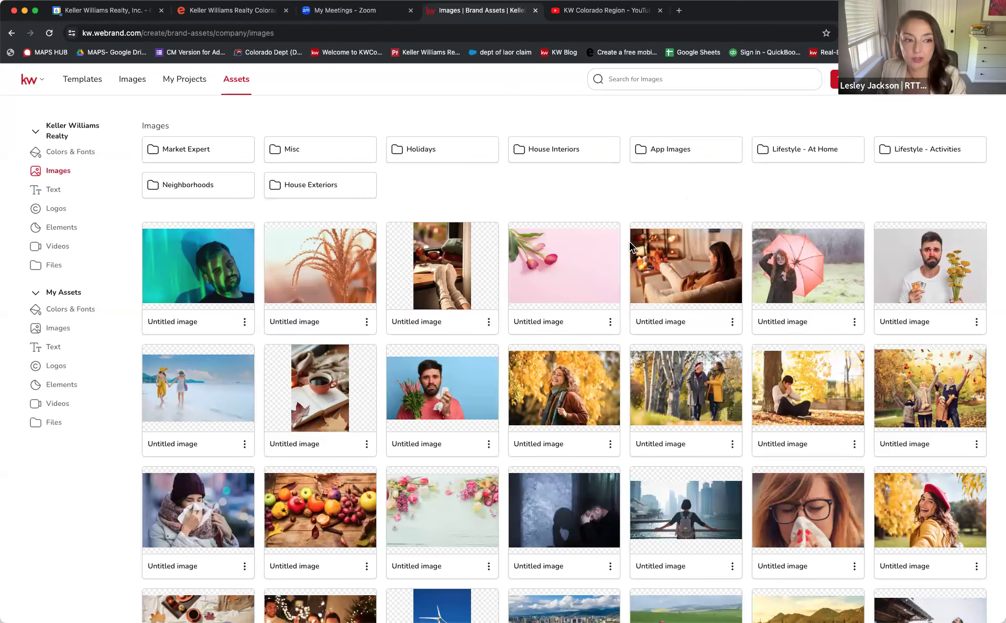
pyautogui.scroll(-5, 820, 273)
pyautogui.scroll(5, 841, 155)
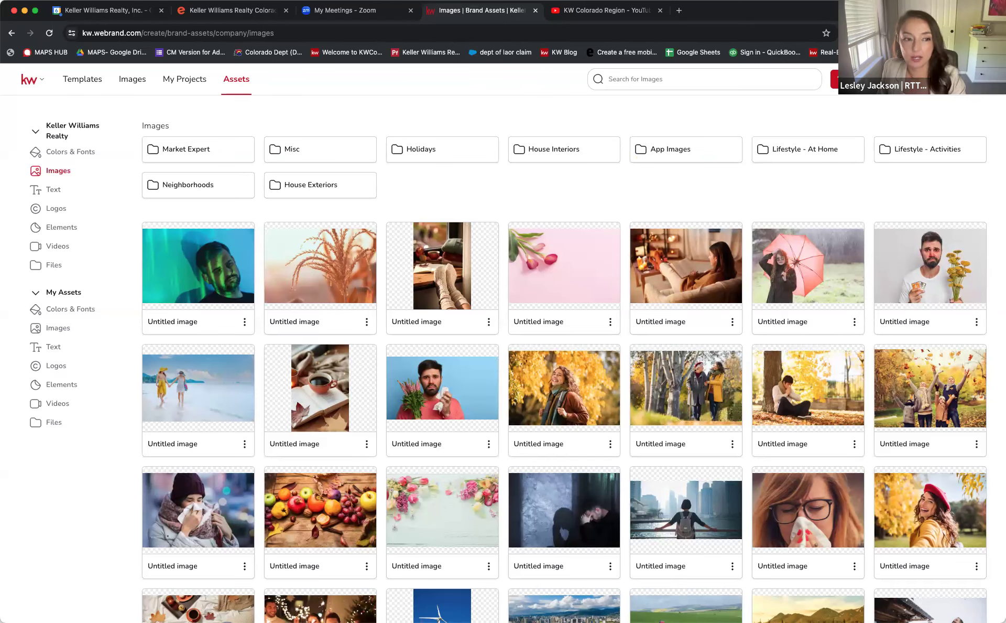
pyautogui.click(49, 192)
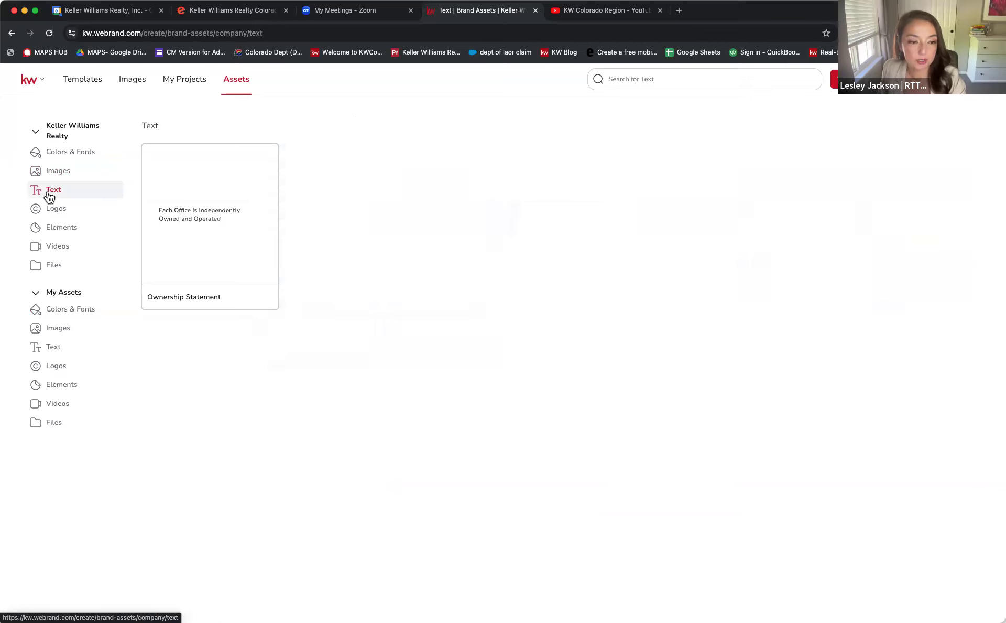
pyautogui.click(58, 211)
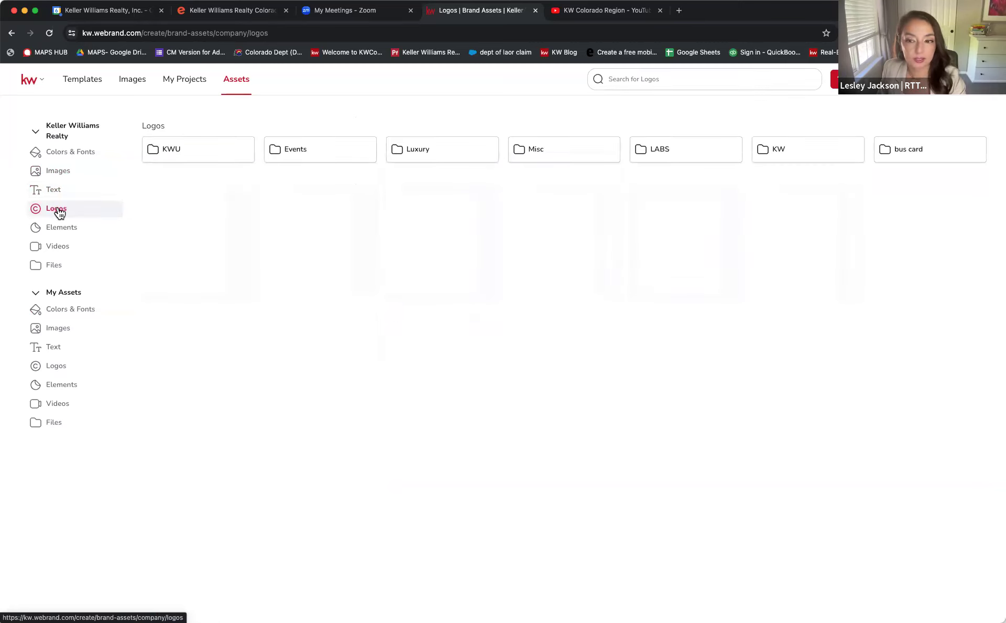
pyautogui.click(58, 232)
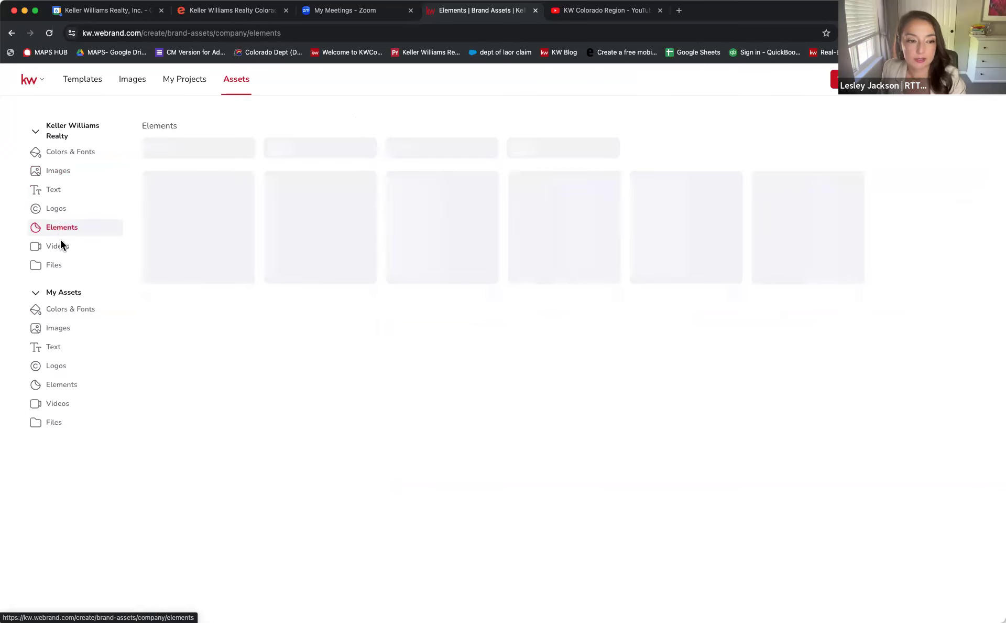
pyautogui.click(62, 251)
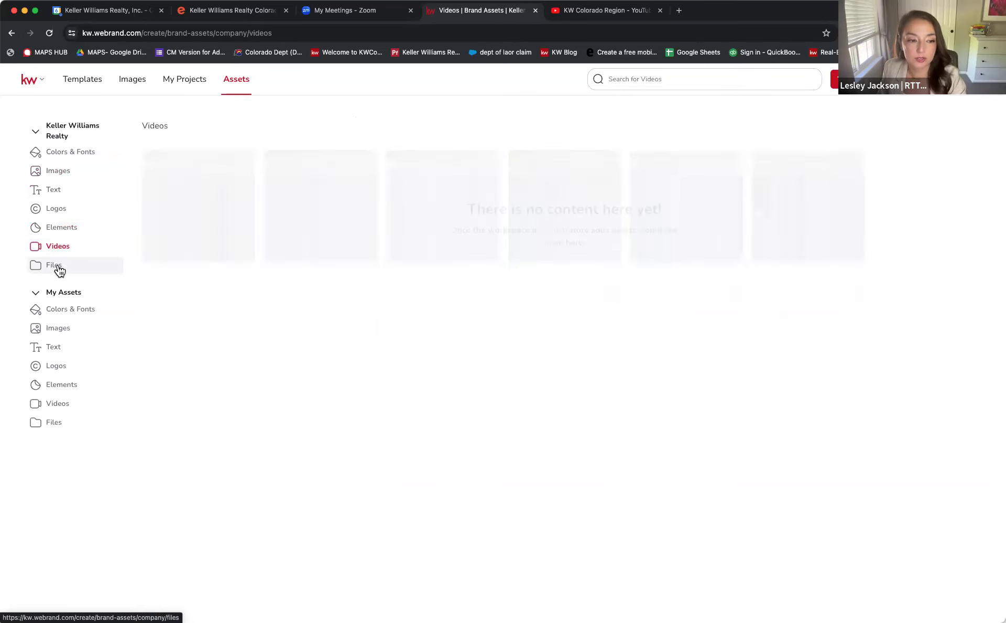
pyautogui.click(59, 268)
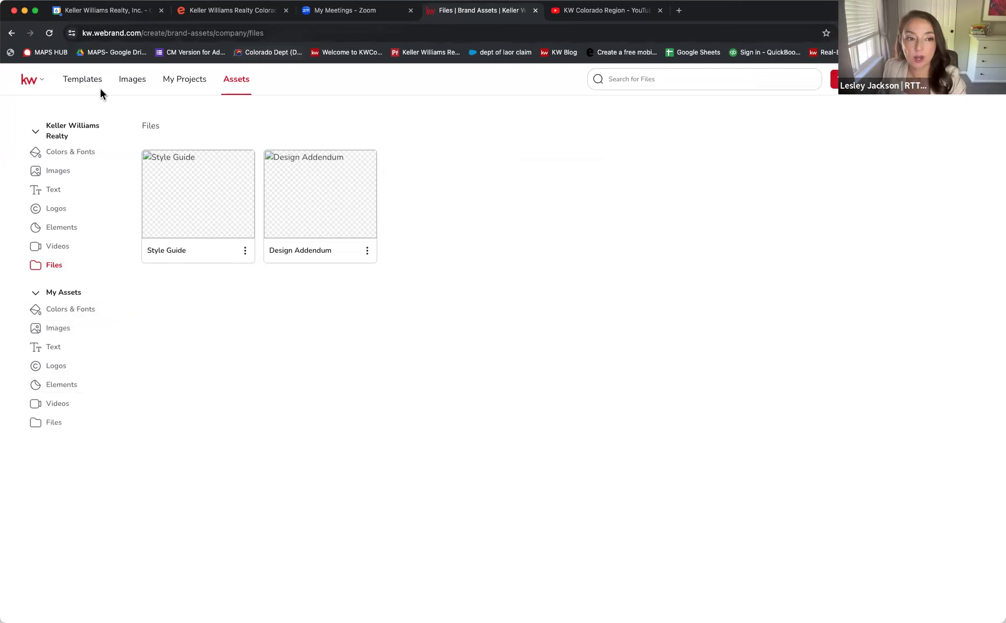
# - Open the white "Your Guide to Homeownership" buyer presentation template with the red kw logo for editing
pyautogui.click(69, 84)
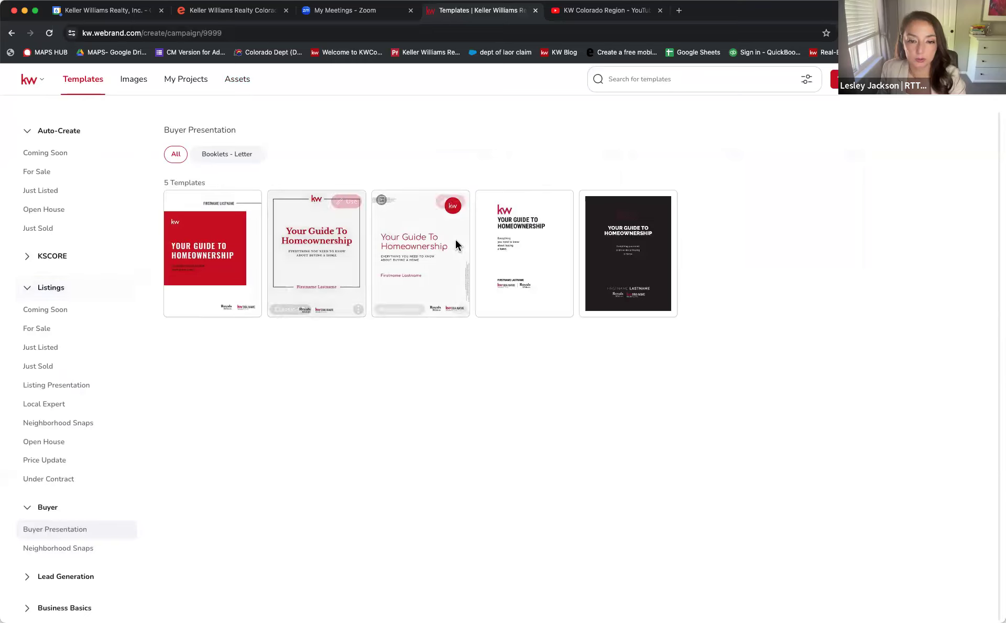
pyautogui.moveTo(527, 252)
pyautogui.click(553, 202)
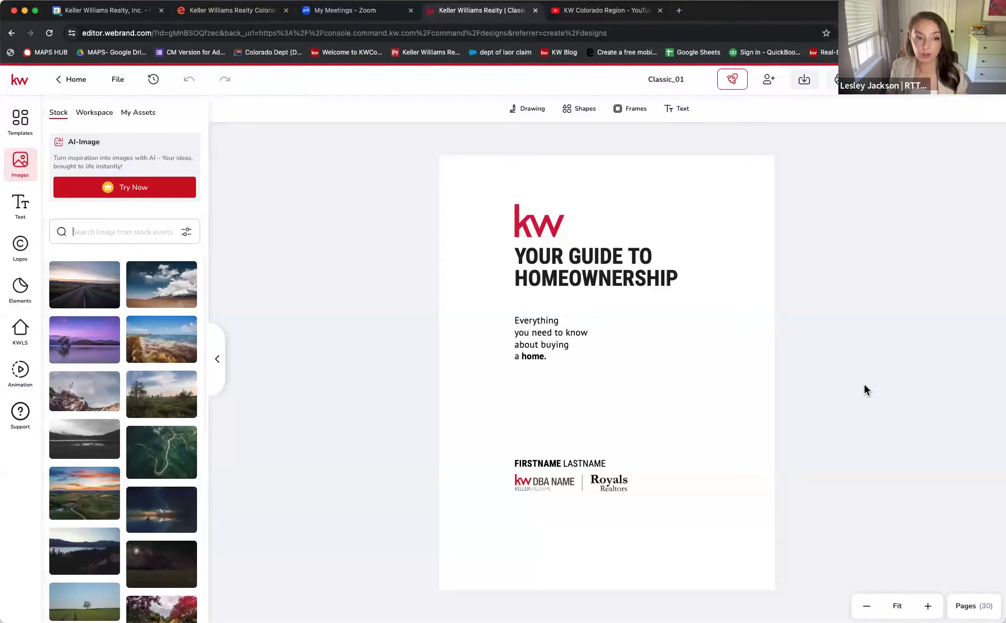
# - Add the agent photo in the blue top from the personal assets to the cover and shrink it to a small thumbnail
pyautogui.click(143, 113)
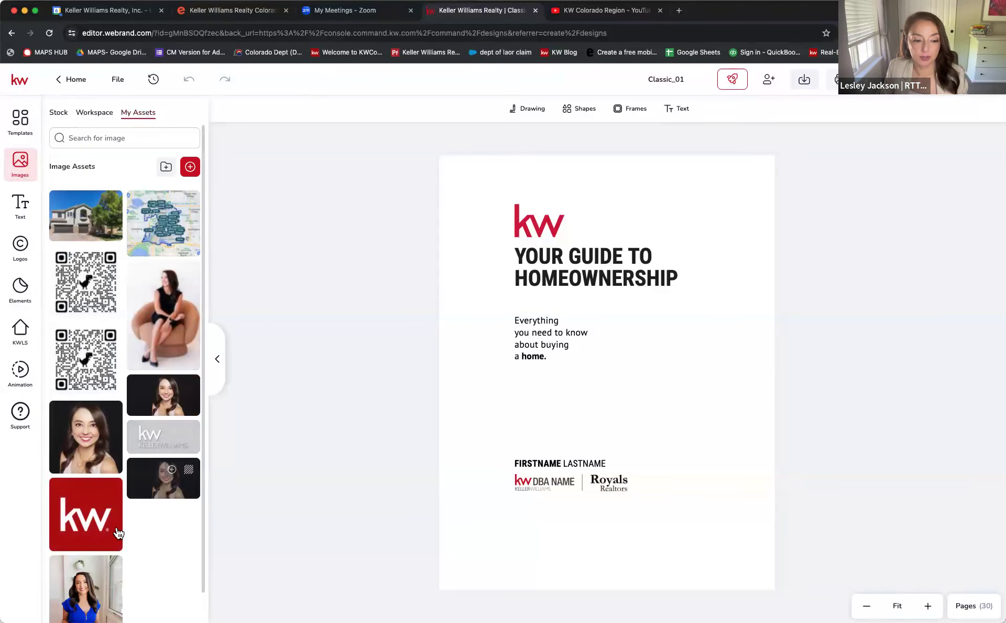
pyautogui.scroll(-1, 89, 440)
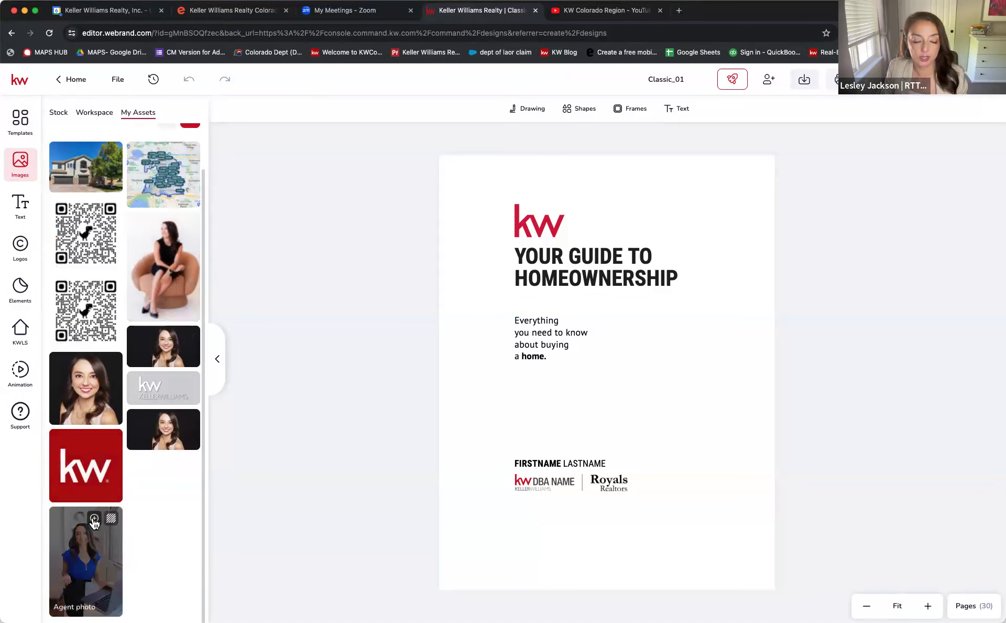
pyautogui.click(93, 522)
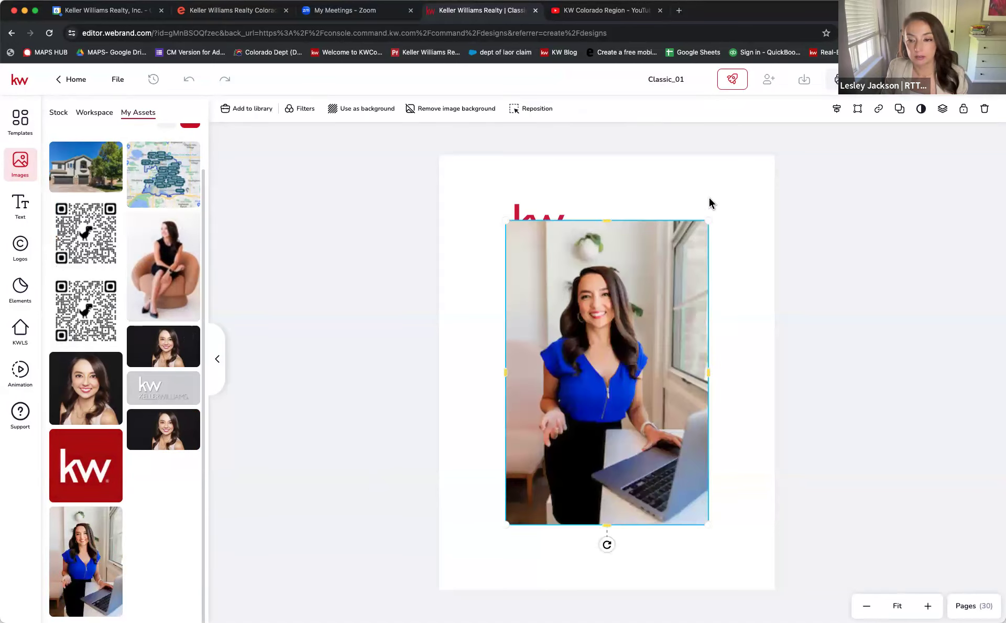
pyautogui.moveTo(708, 219); pyautogui.dragTo(555, 451)
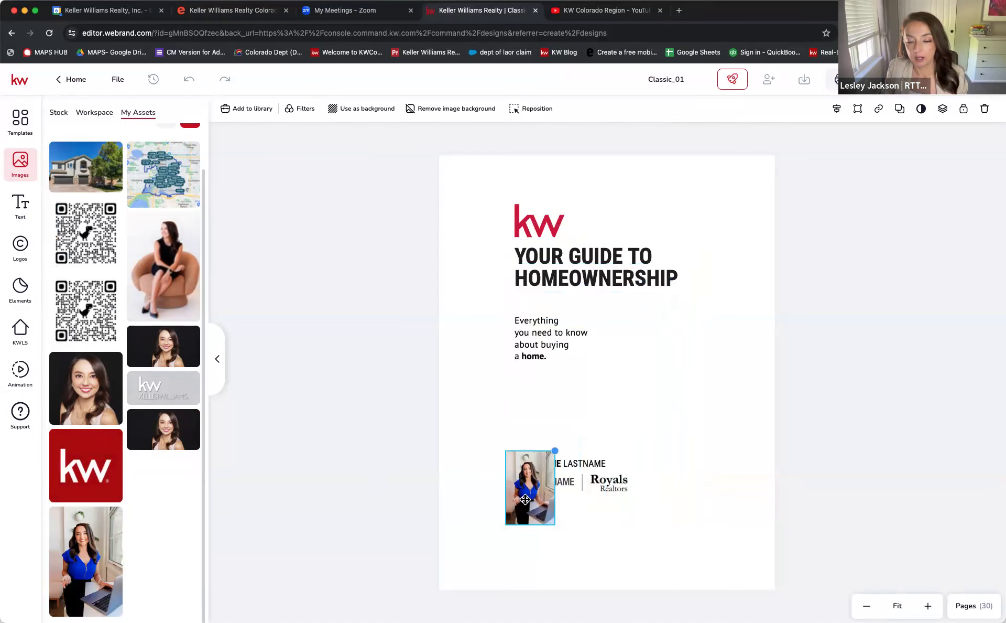
# - Move the agent photo above the FIRSTNAME LASTNAME line, aligned with the cover text
pyautogui.moveTo(528, 497); pyautogui.dragTo(535, 407)
pyautogui.click(615, 541)
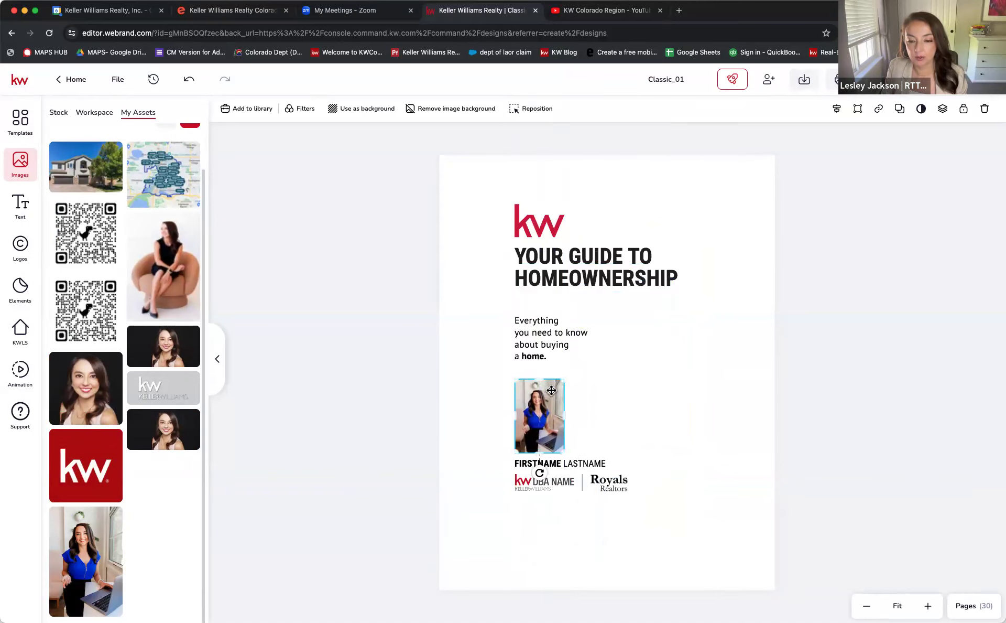
pyautogui.click(522, 468)
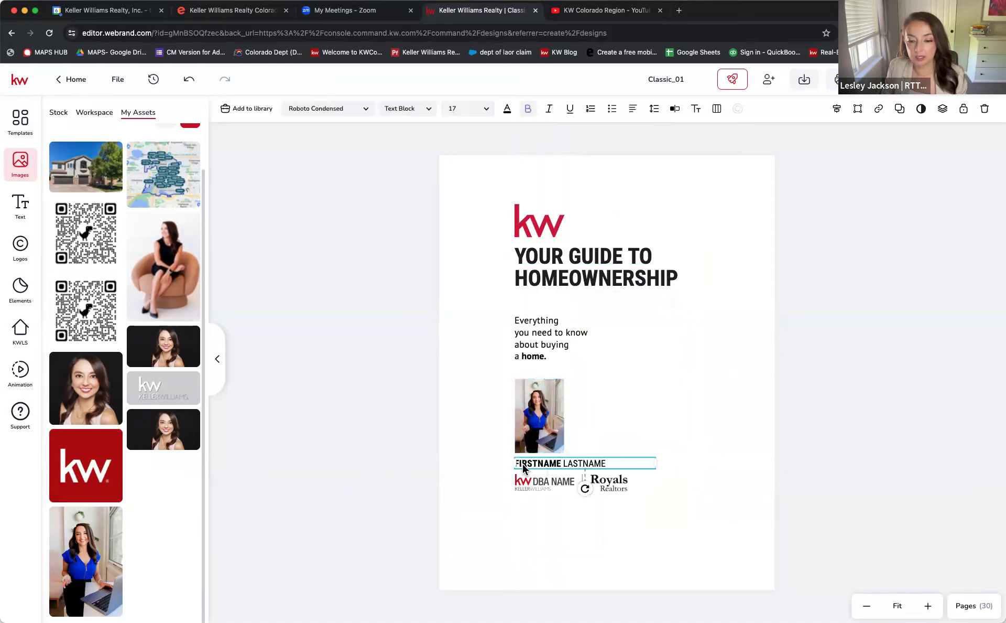
# - Move the kw DBA NAME logo lower on the cover and delete the Royals Realtors logo beside the divider line
pyautogui.moveTo(523, 480); pyautogui.dragTo(524, 530)
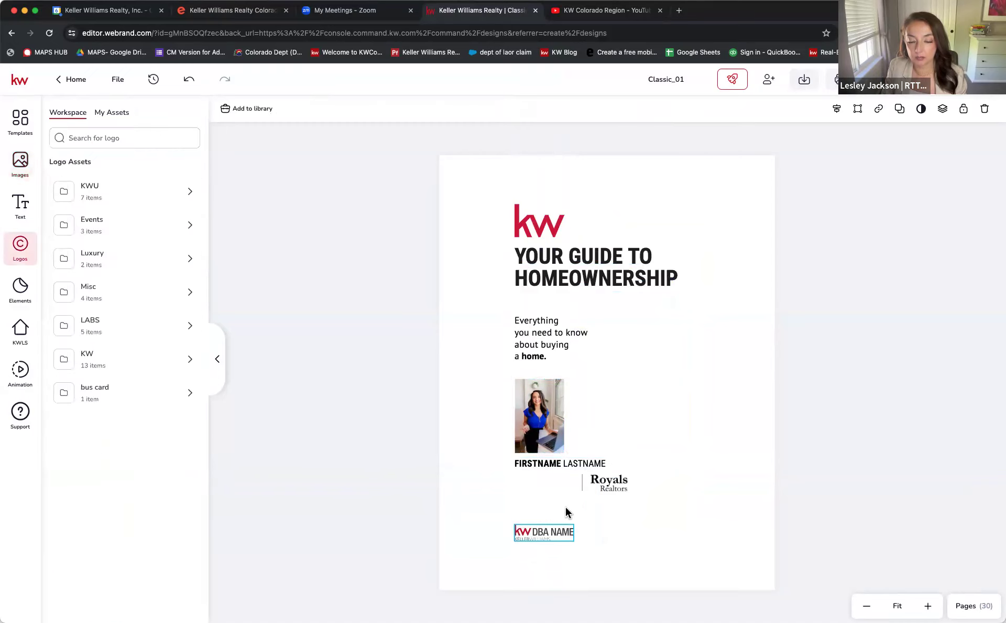
pyautogui.click(606, 484)
pyautogui.moveTo(605, 485); pyautogui.dragTo(606, 527)
pyautogui.press('Delete')
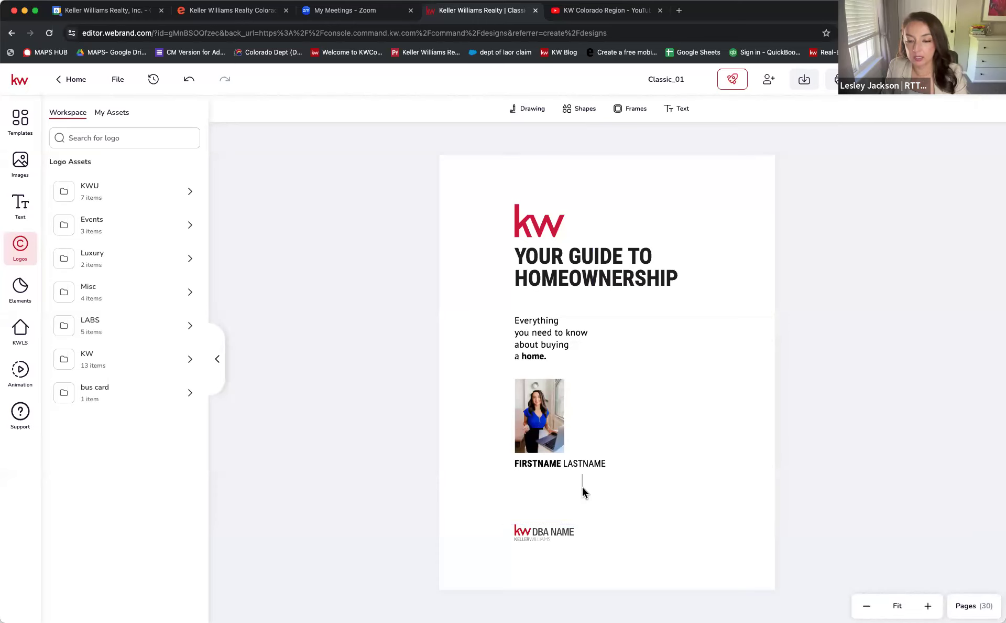
pyautogui.click(582, 490)
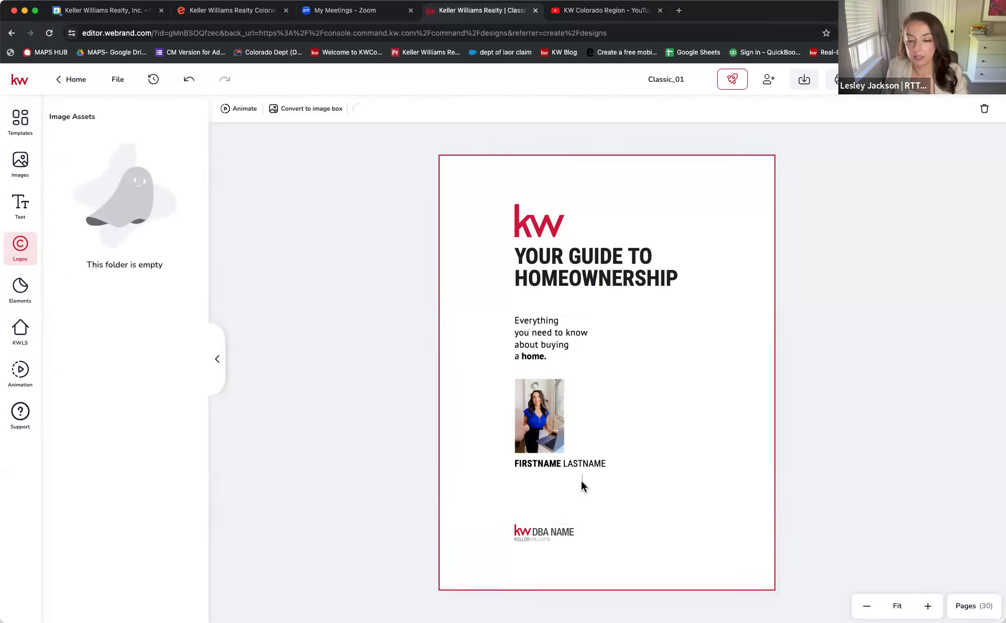
pyautogui.click(898, 435)
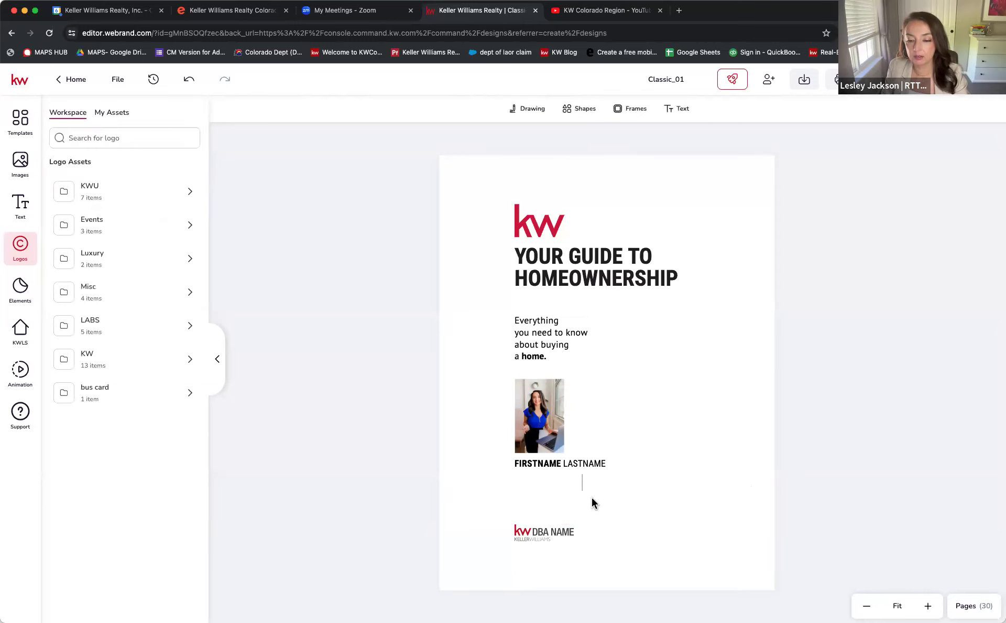
pyautogui.click(582, 487)
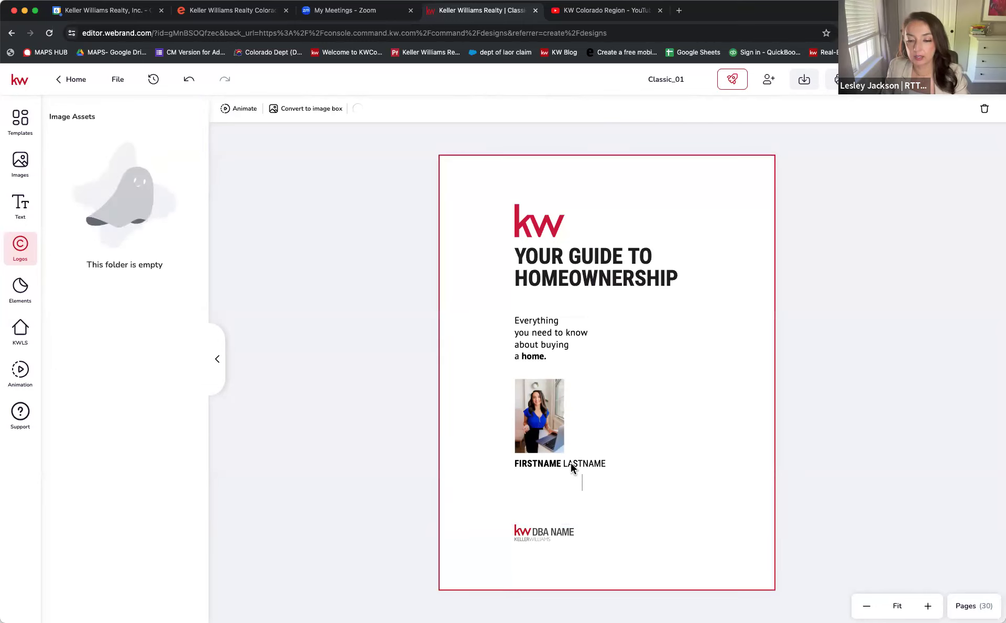
# - Shift the name line and agent photo down so they stack closely above the kw DBA NAME logo, with left edges aligned
pyautogui.moveTo(570, 463); pyautogui.dragTo(568, 508)
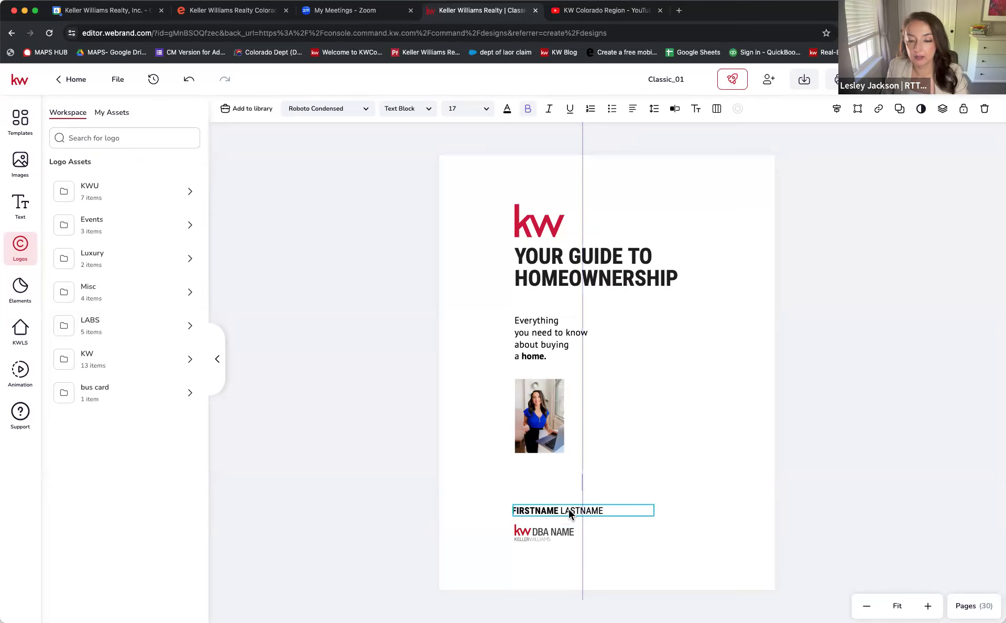
pyautogui.click(581, 483)
pyautogui.moveTo(529, 420); pyautogui.dragTo(527, 468)
pyautogui.moveTo(525, 538); pyautogui.dragTo(521, 531)
pyautogui.click(593, 423)
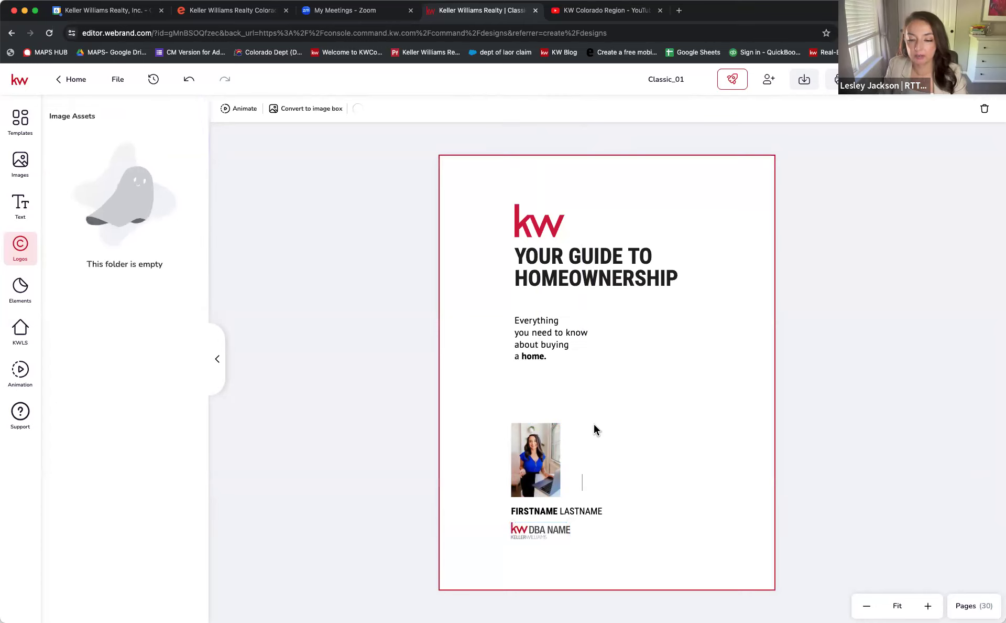
# - Replace the FIRSTNAME LASTNAME placeholder on the cover with the User name text from the personal assets
pyautogui.click(551, 512)
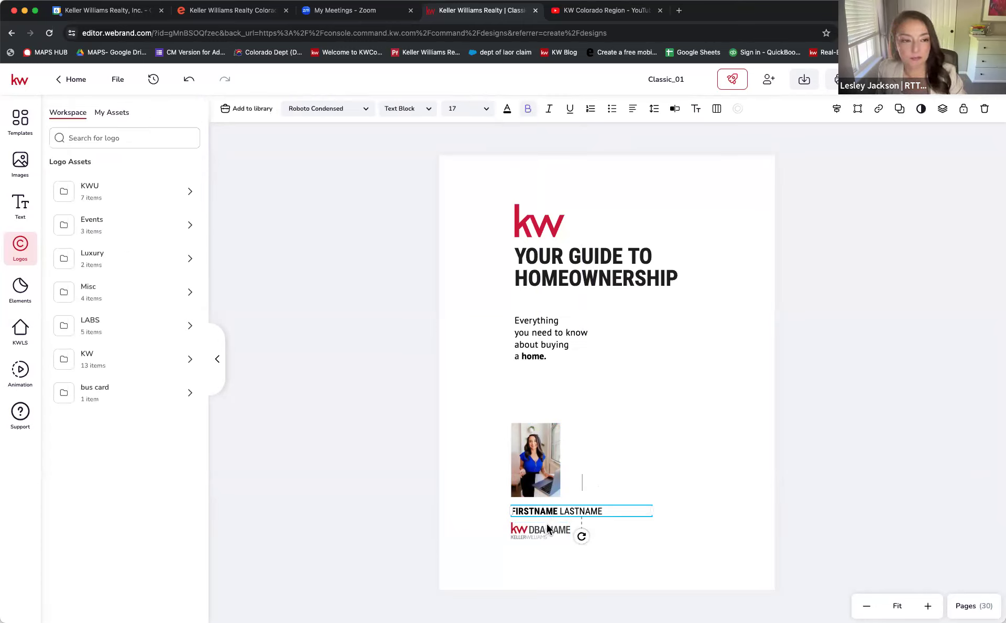
pyautogui.click(32, 208)
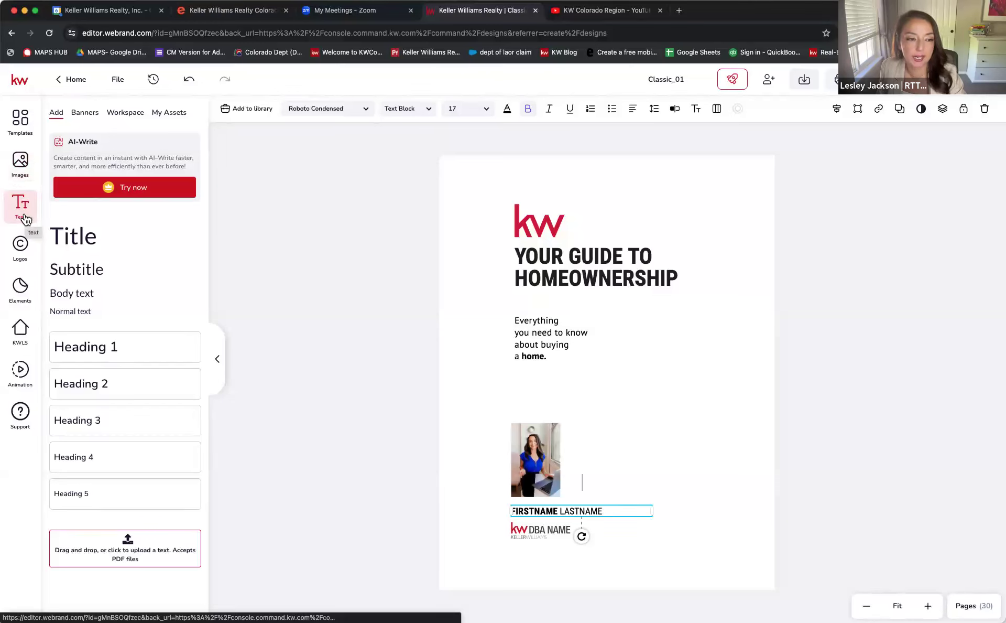
pyautogui.click(173, 116)
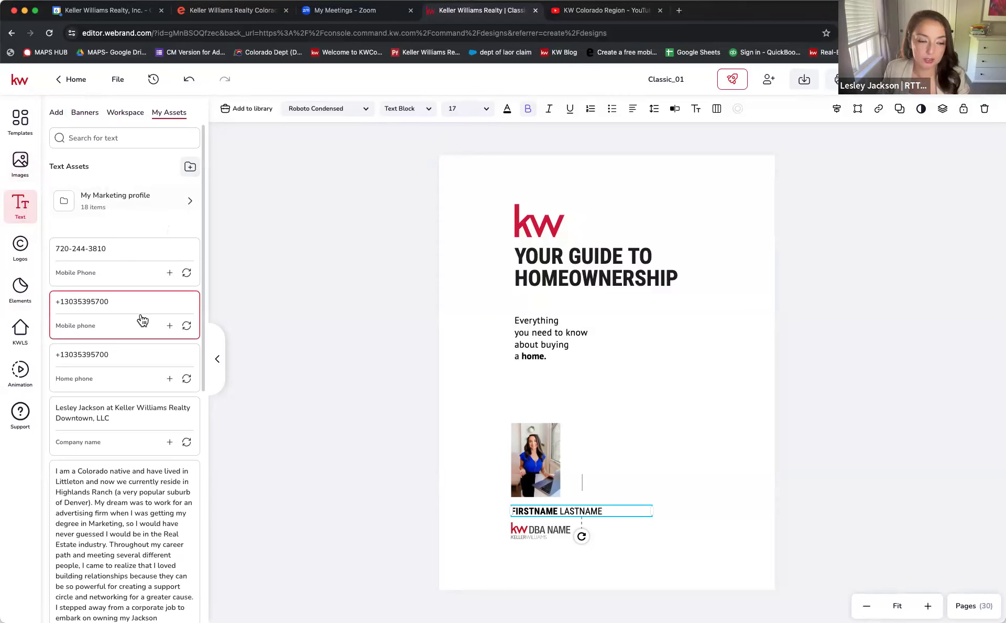
pyautogui.scroll(-2, 140, 317)
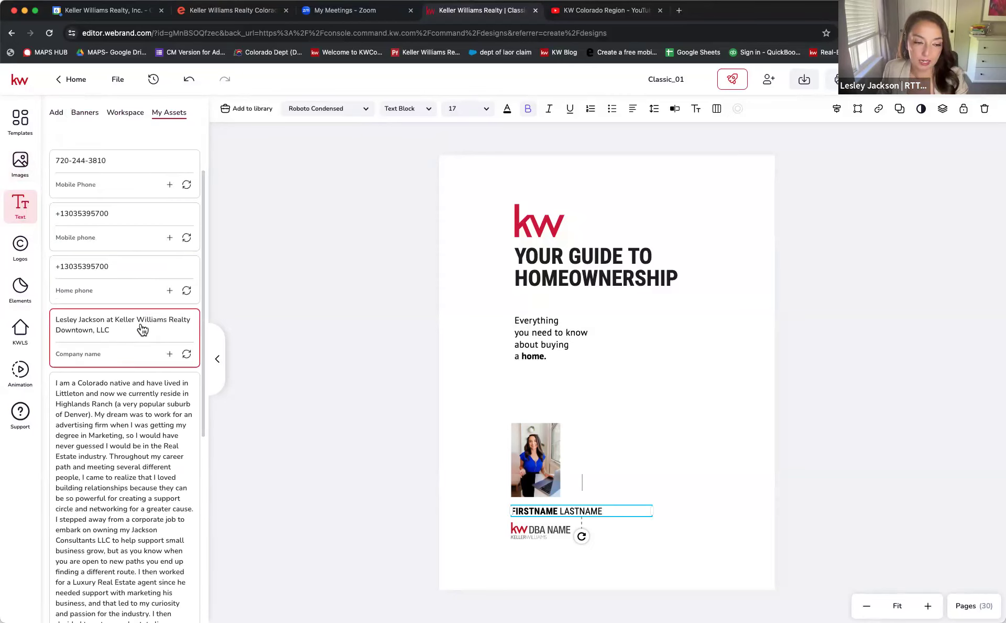
pyautogui.scroll(-3, 142, 330)
pyautogui.scroll(-4, 142, 333)
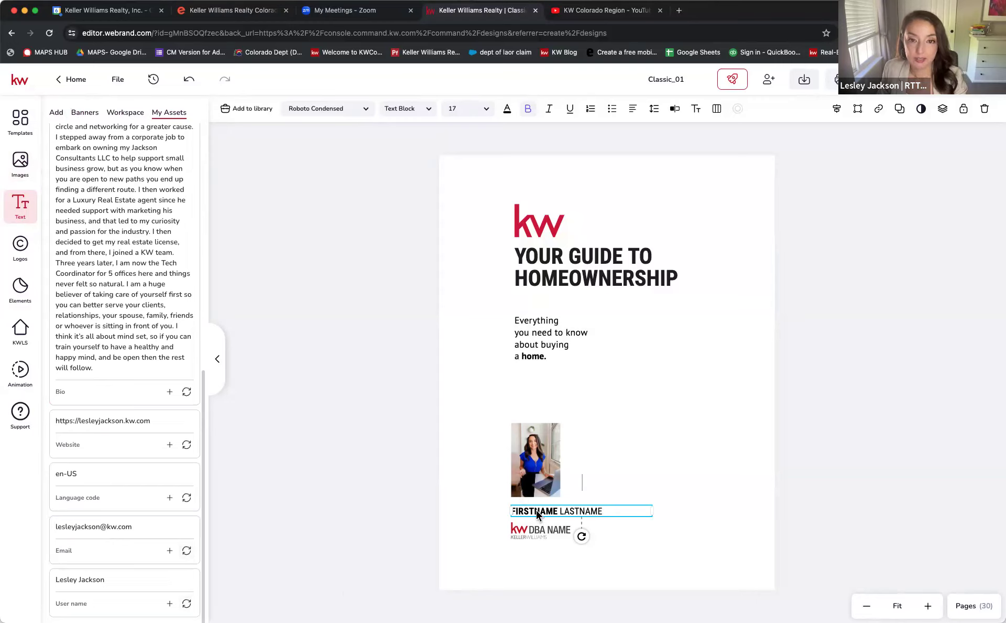
pyautogui.click(187, 604)
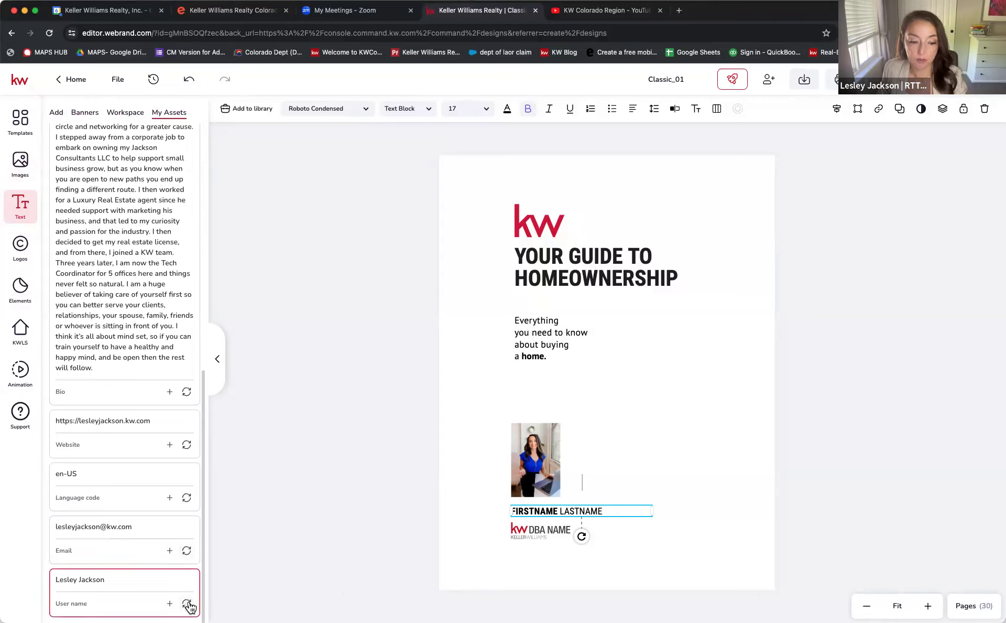
pyautogui.click(719, 474)
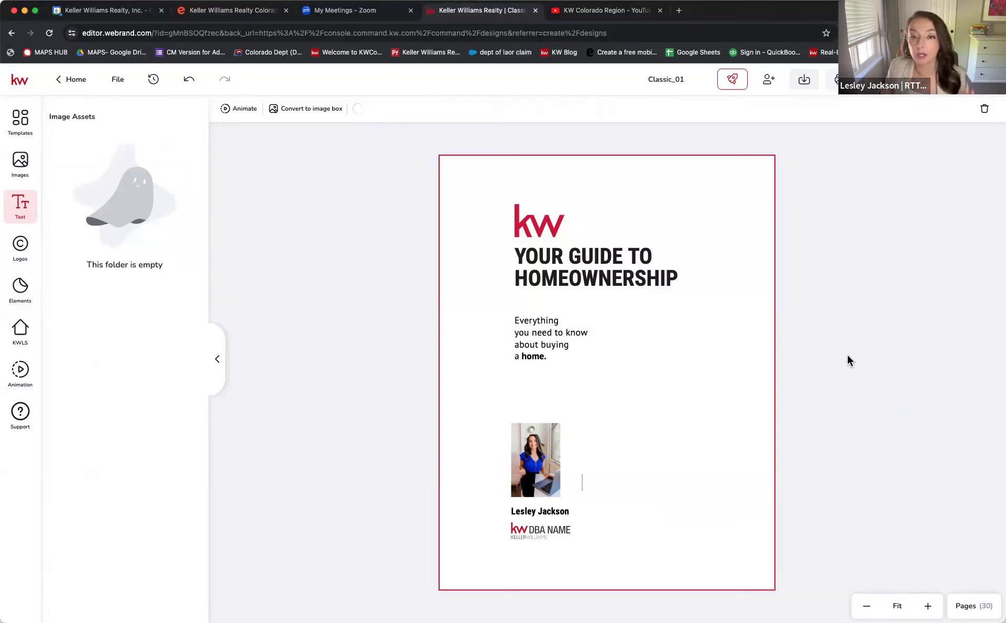
# - Replace the kw DBA NAME logo with the Keller Williams Realty Downtown logo from the personal assets and position it just below the agent's name
pyautogui.click(537, 536)
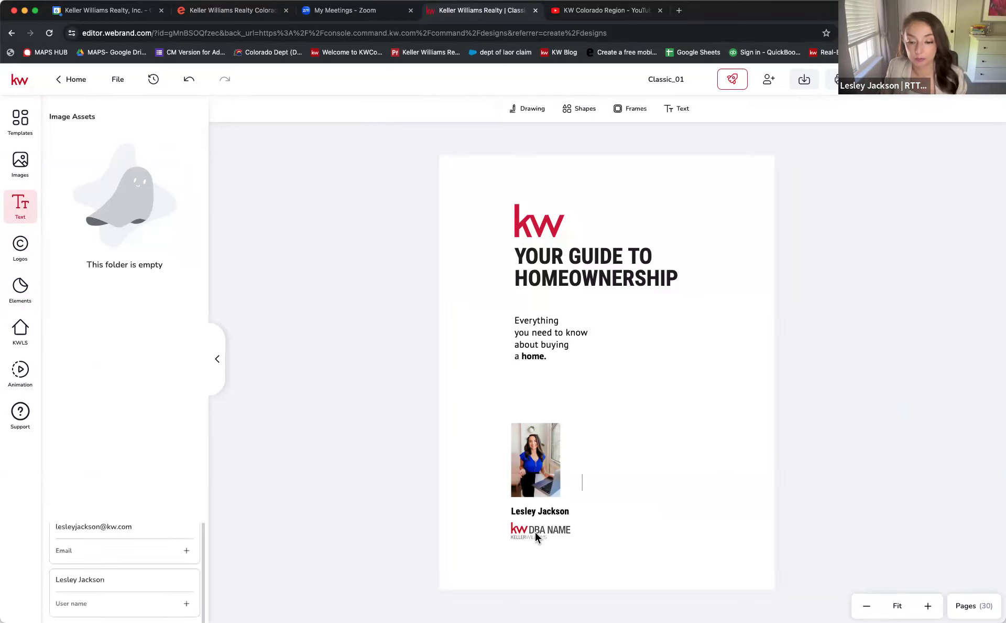
pyautogui.click(538, 531)
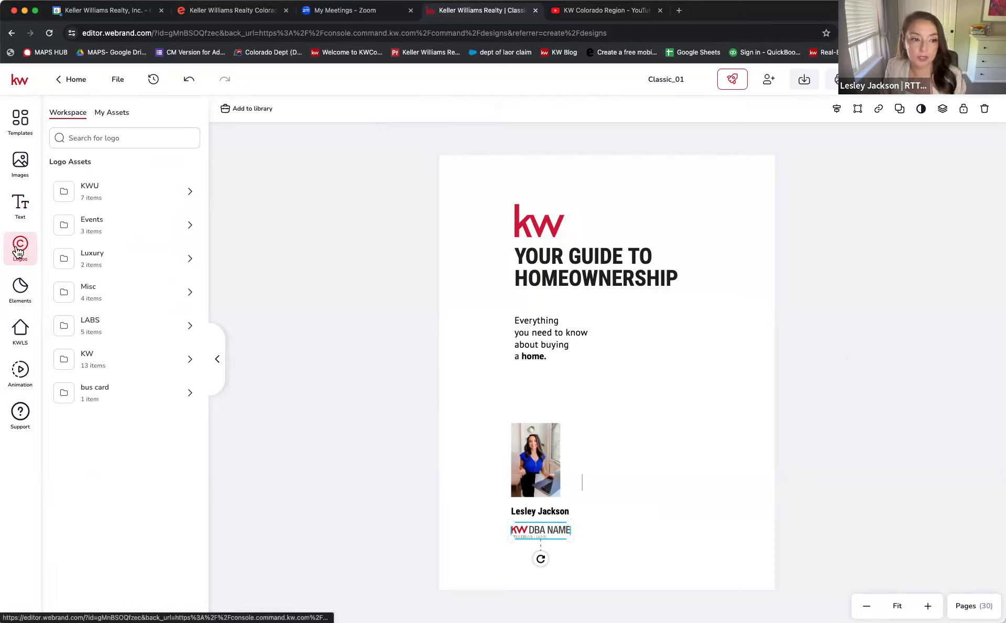
pyautogui.click(113, 113)
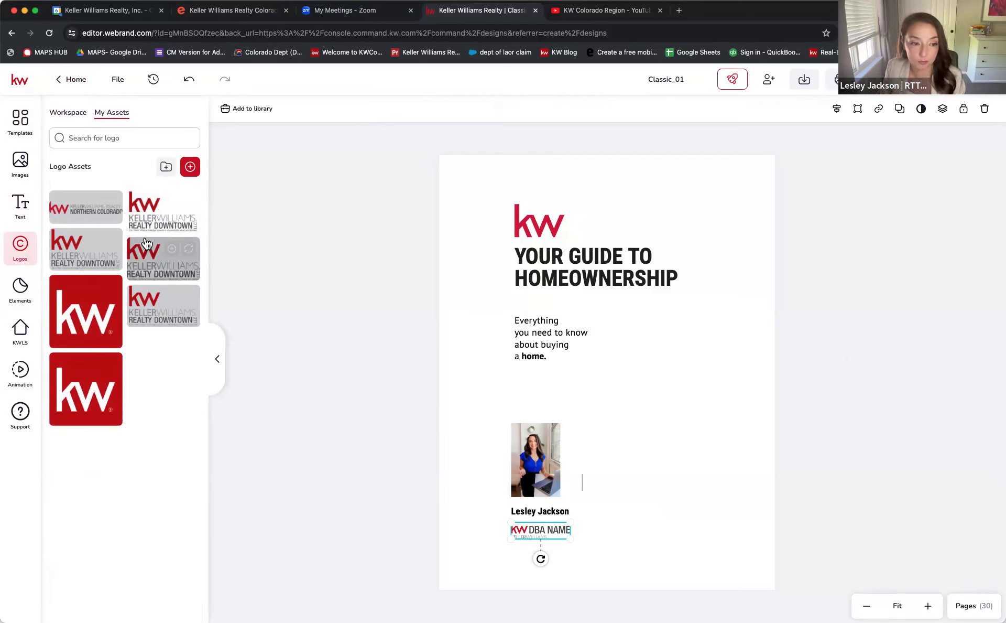
pyautogui.moveTo(165, 224)
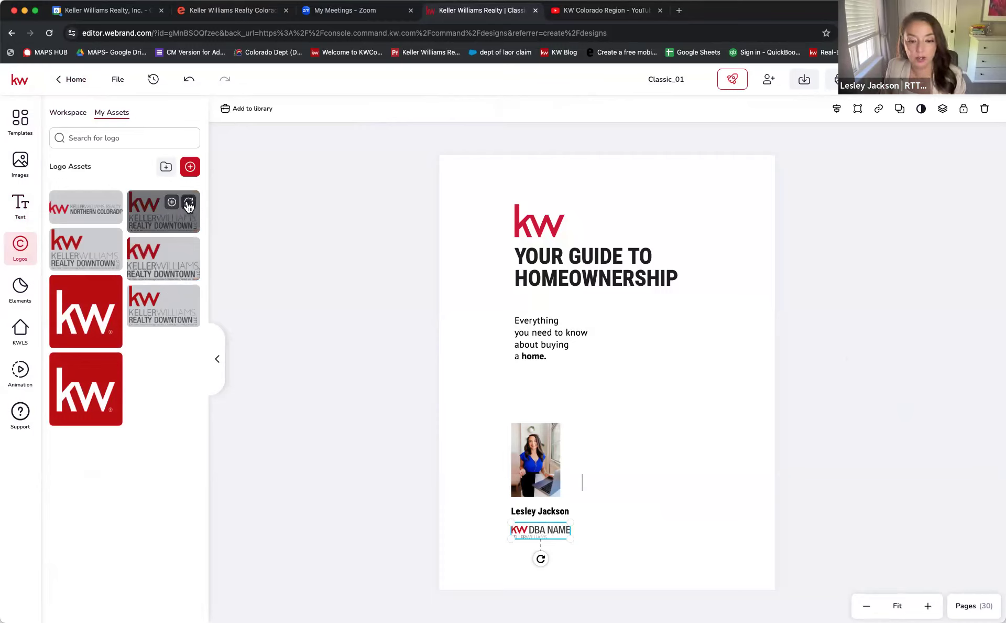
pyautogui.click(189, 208)
pyautogui.click(676, 488)
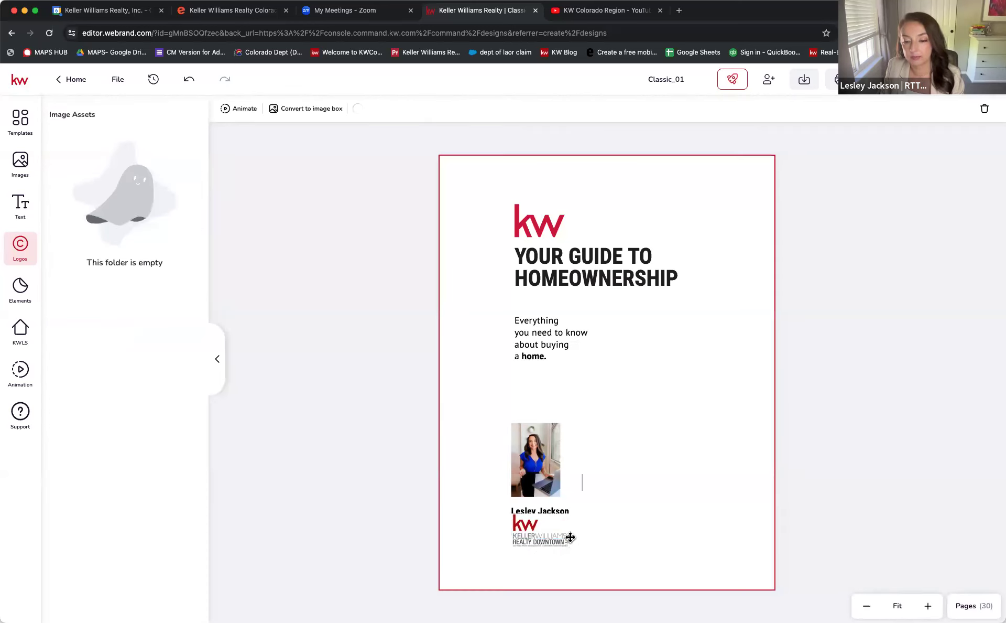
pyautogui.moveTo(529, 539); pyautogui.dragTo(530, 548)
pyautogui.click(804, 443)
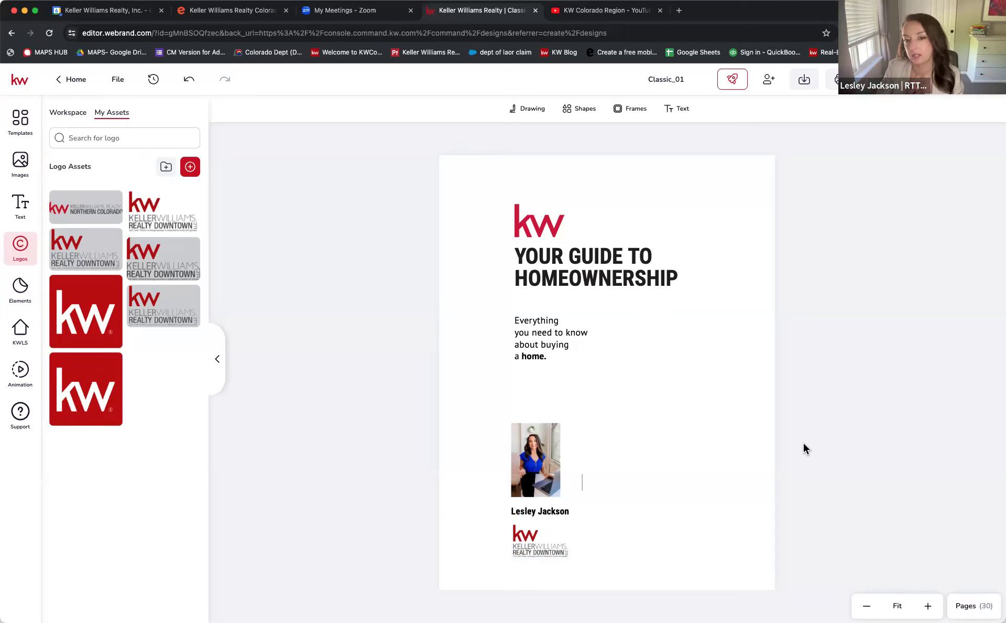
pyautogui.click(746, 403)
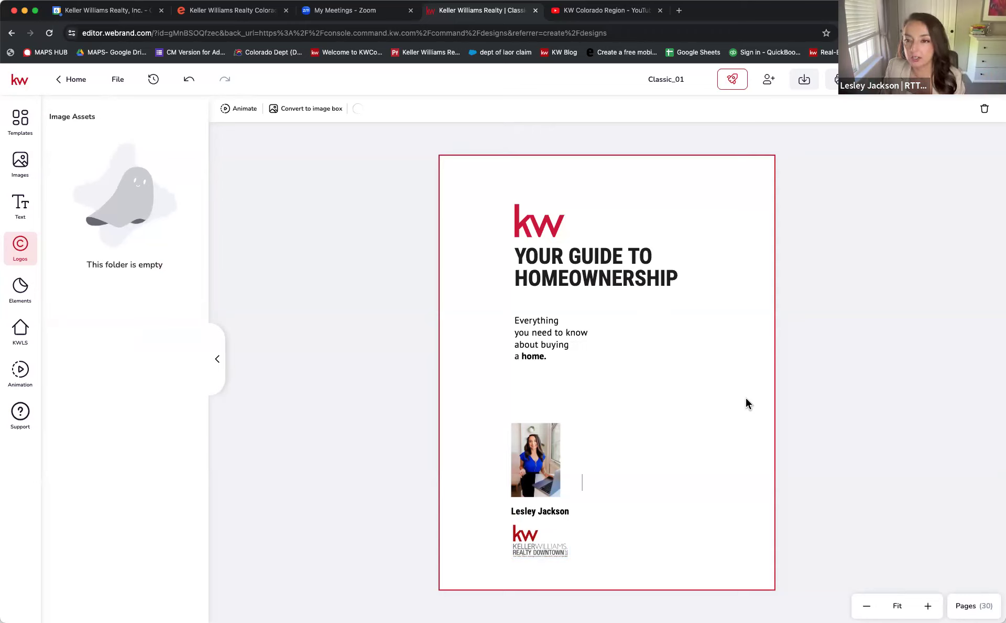
pyautogui.click(362, 329)
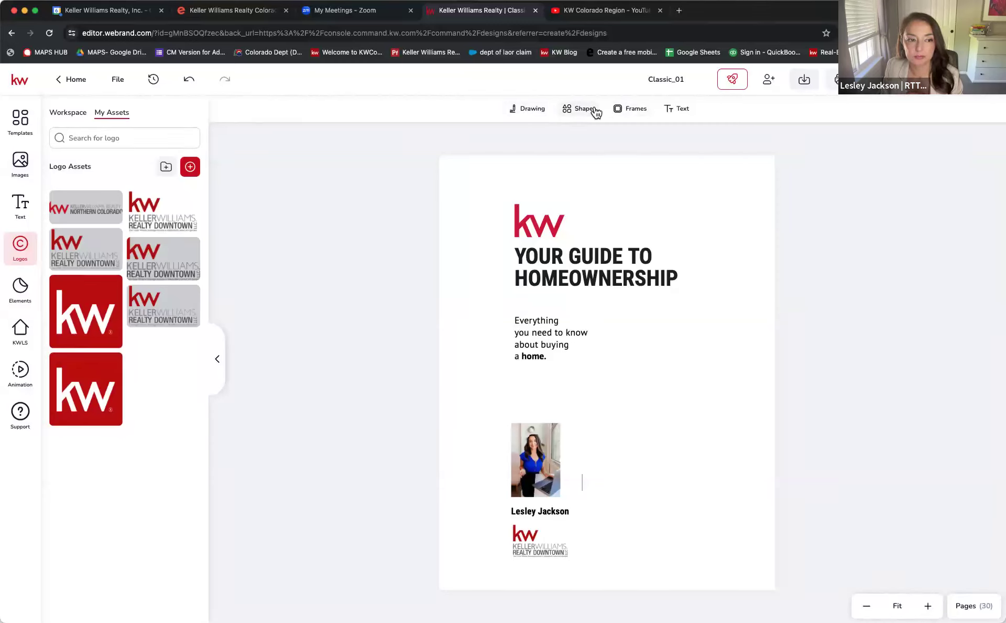
# - Review the stock elements and the personal image assets' folder-creation and file-upload options, without adding anything
pyautogui.click(17, 298)
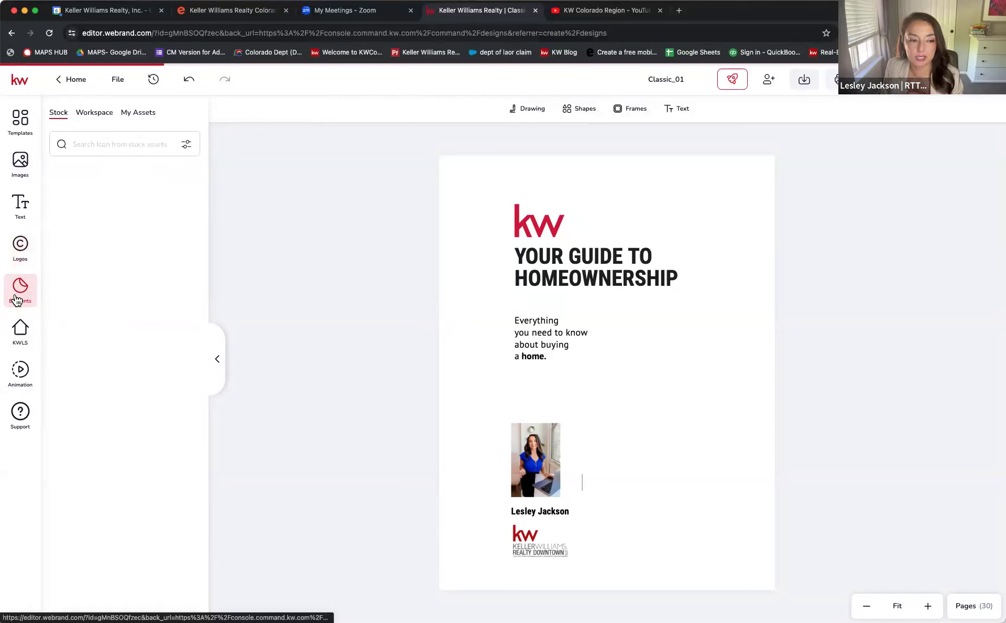
pyautogui.scroll(-10, 167, 303)
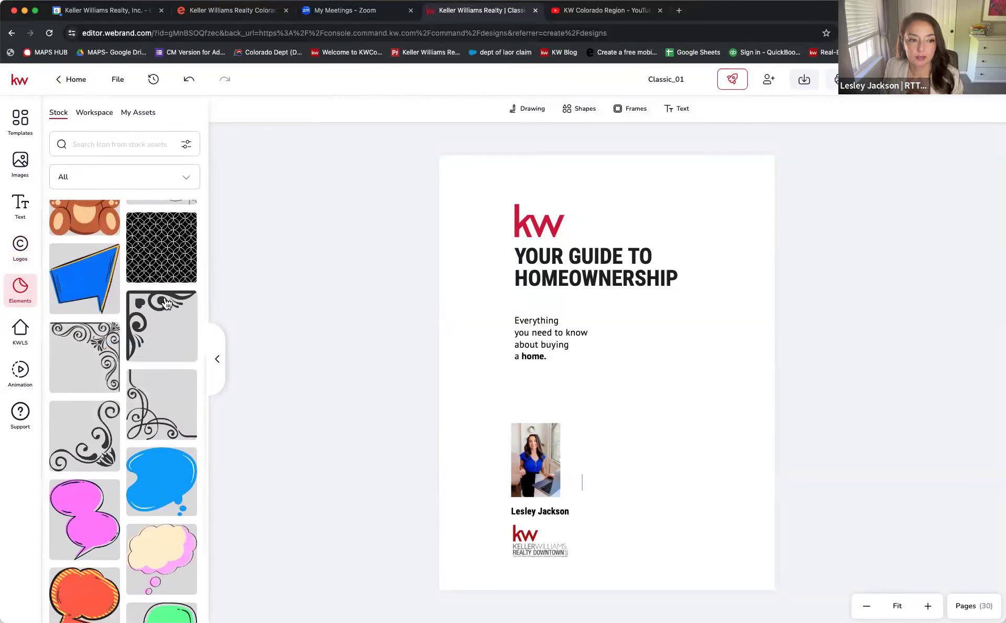
pyautogui.click(22, 160)
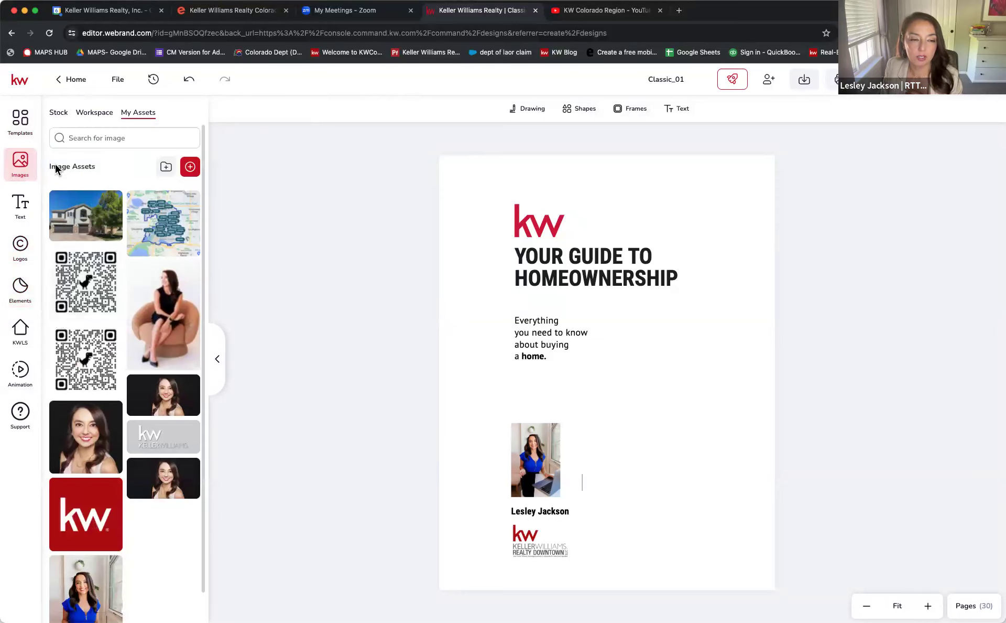
pyautogui.click(167, 169)
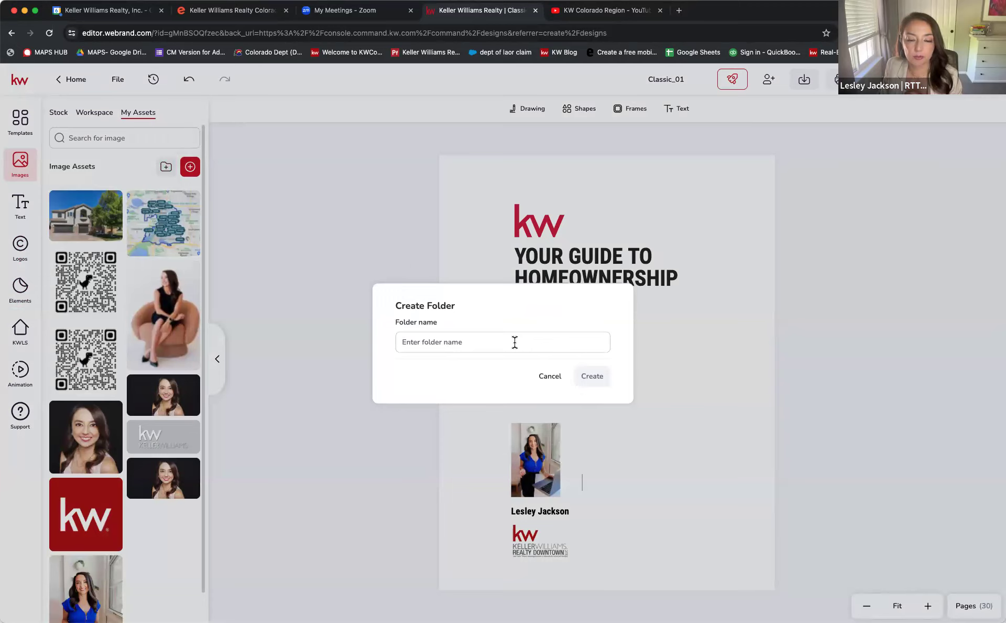
pyautogui.click(550, 376)
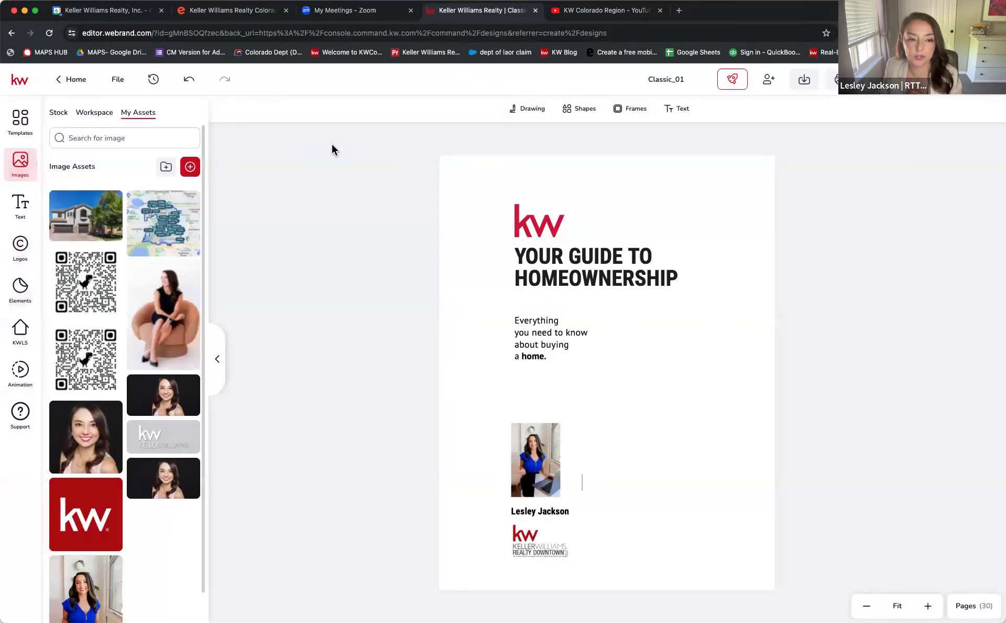
pyautogui.click(192, 169)
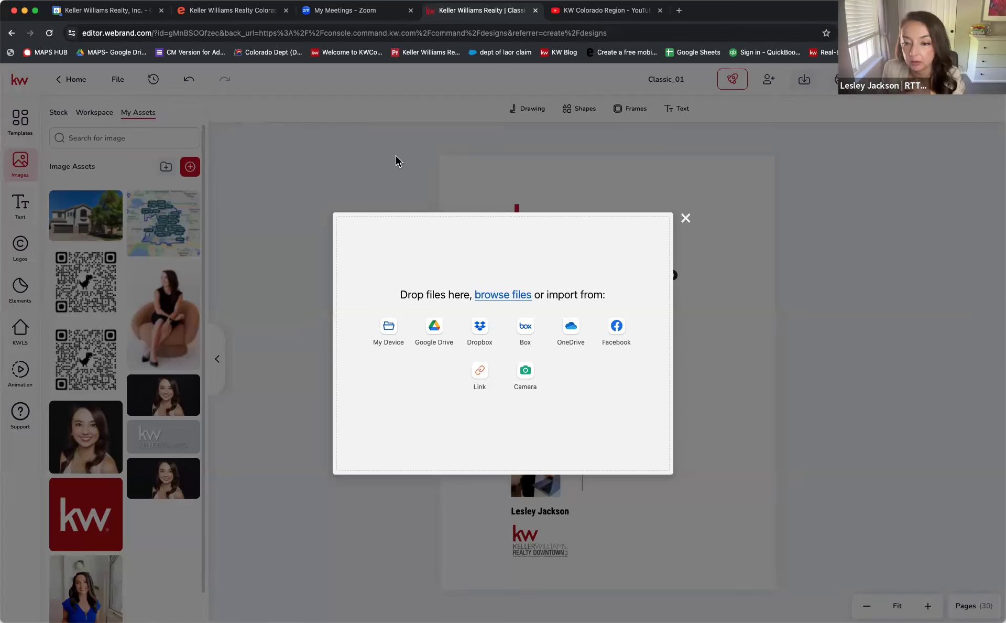
pyautogui.click(686, 220)
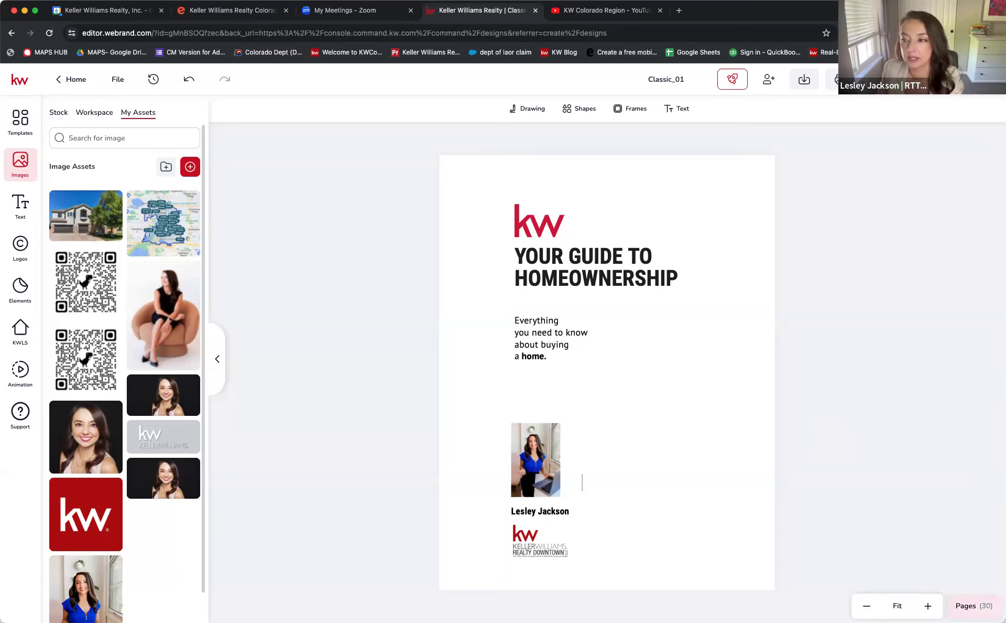
# - Look through all the presentation's page thumbnails and examine the Buyer Consult instructions on page 2
pyautogui.click(974, 606)
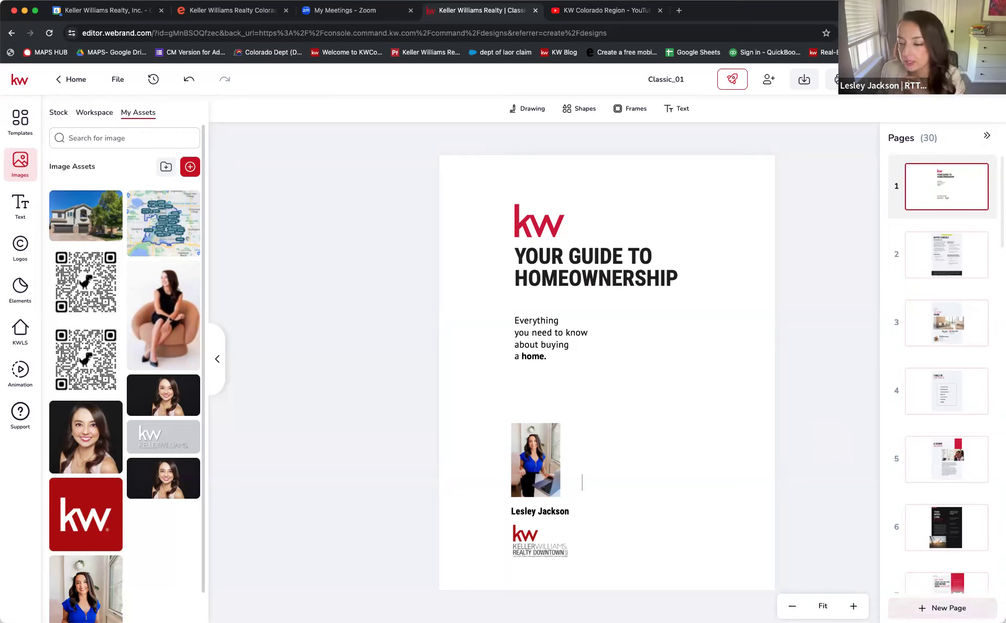
pyautogui.scroll(-20, 924, 475)
pyautogui.scroll(20, 928, 479)
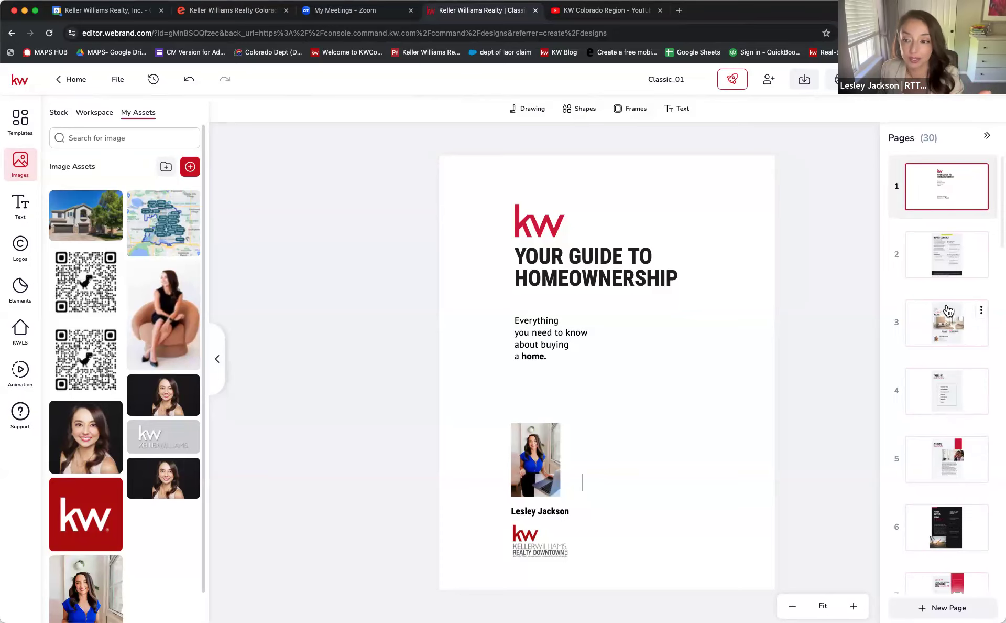
pyautogui.click(942, 266)
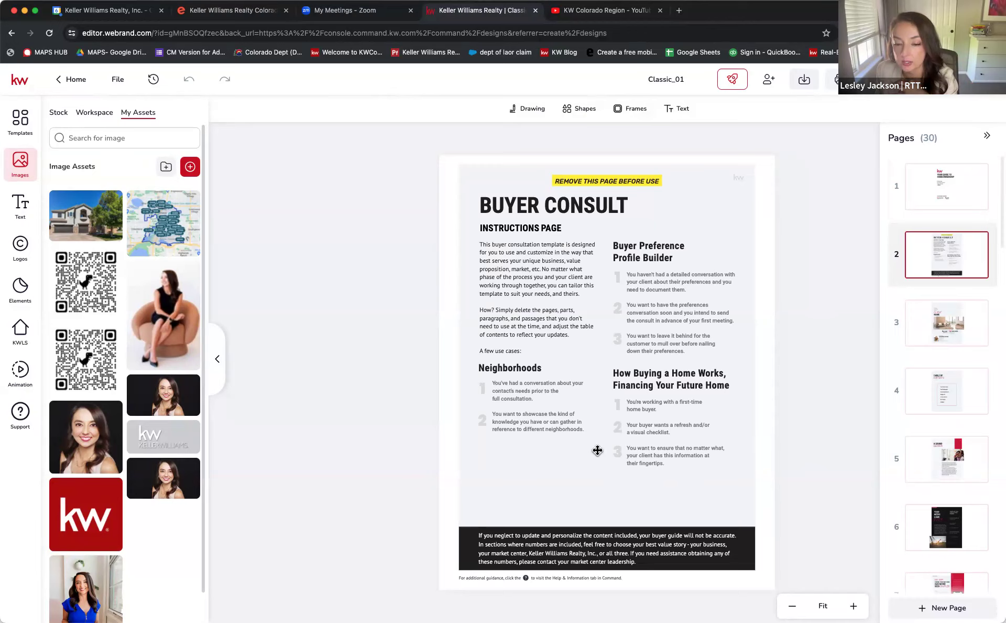
pyautogui.click(548, 275)
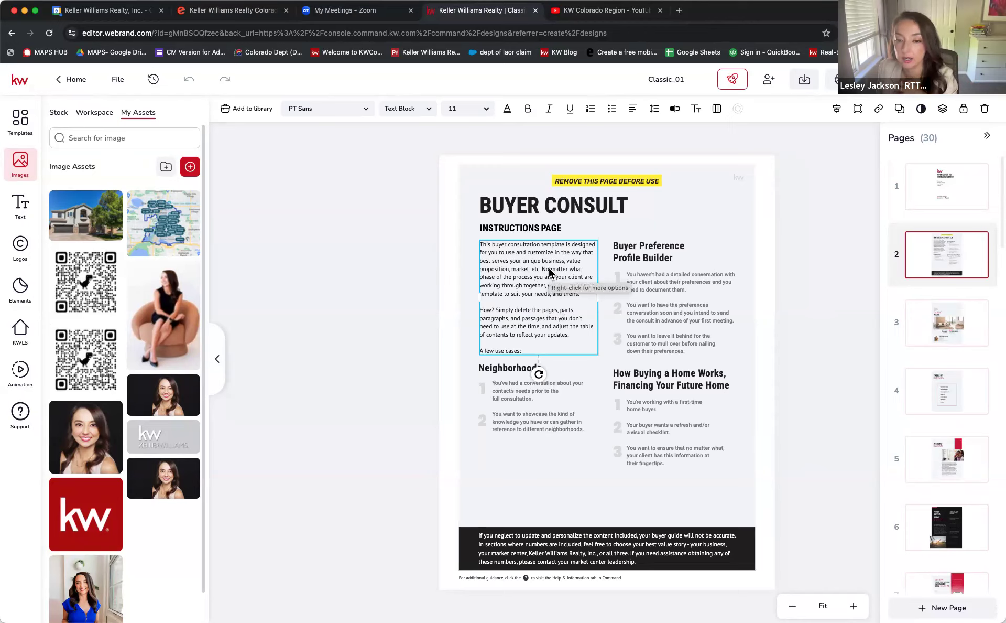
# - Replace the placeholder headshot on the Client Name page with the blue-top portrait from the personal image assets
pyautogui.click(552, 229)
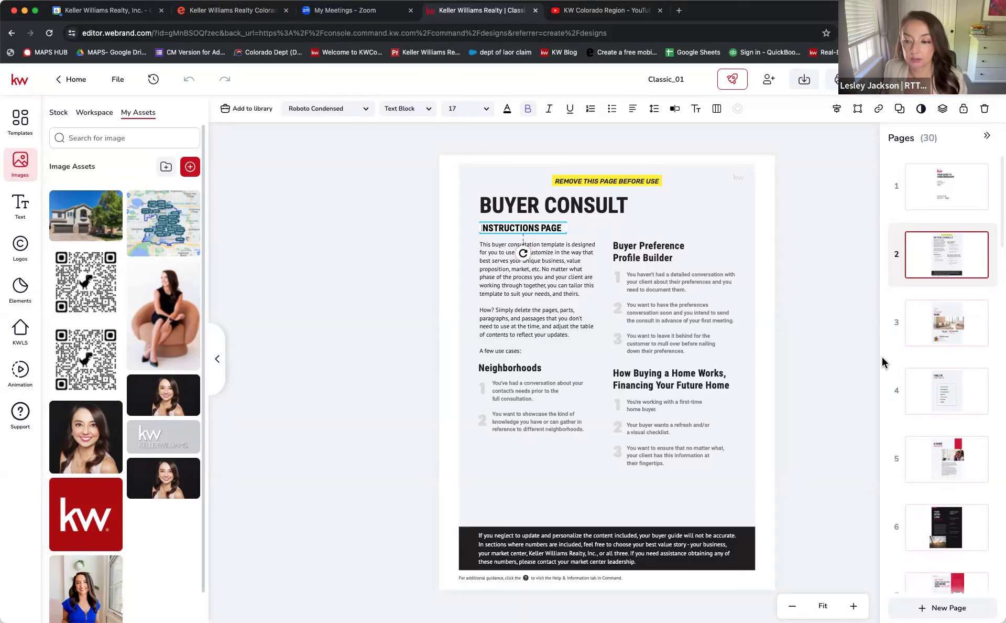
pyautogui.click(933, 338)
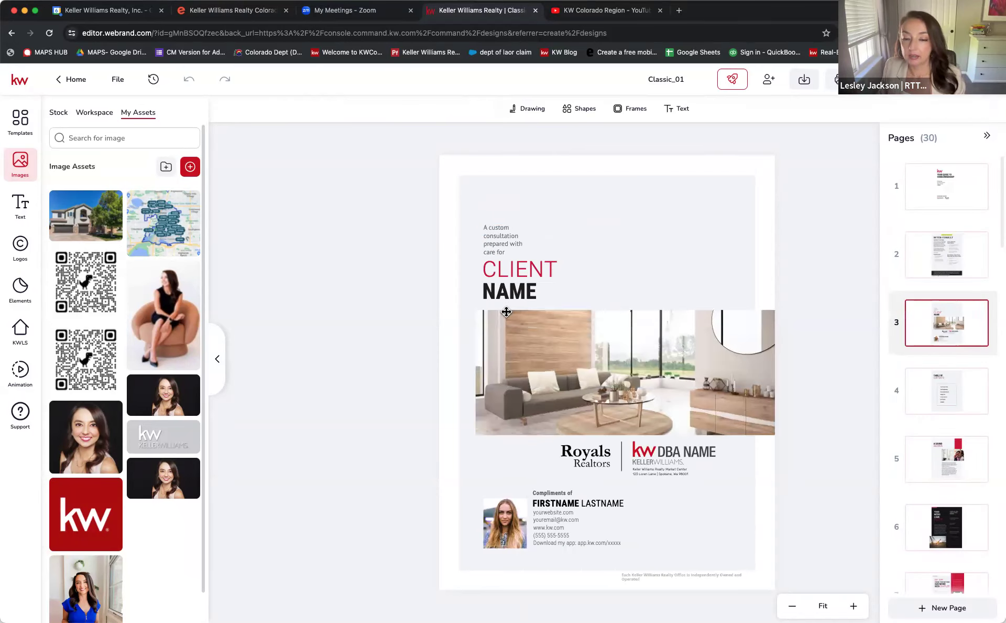
pyautogui.click(519, 269)
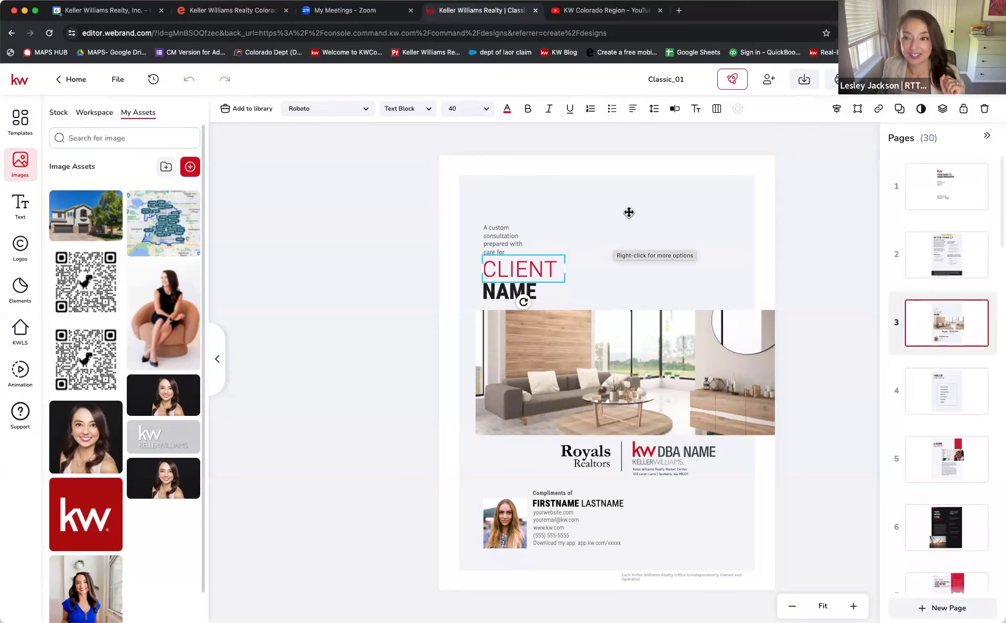
pyautogui.click(611, 392)
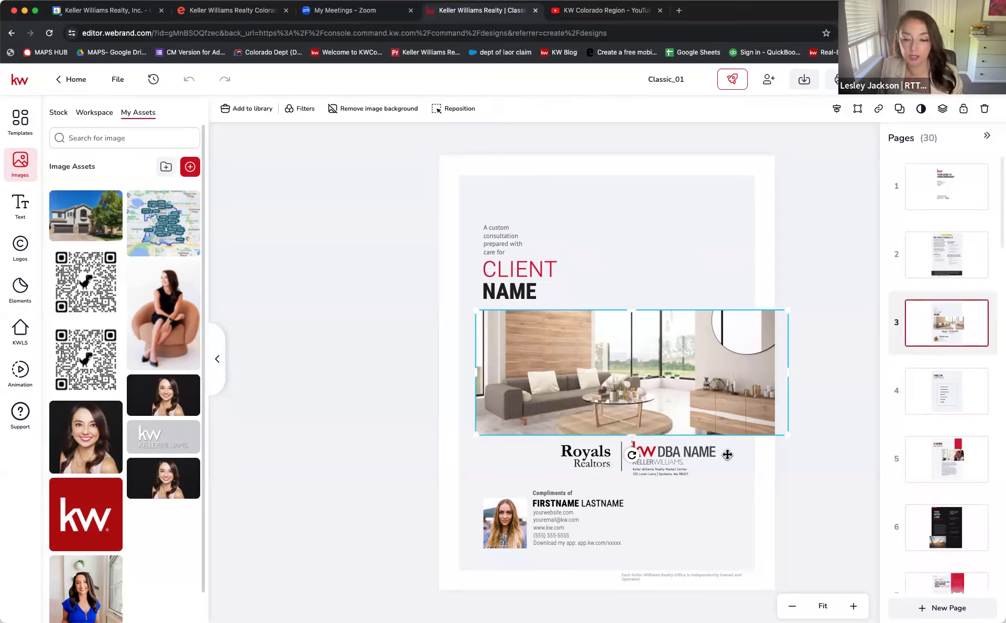
pyautogui.click(497, 537)
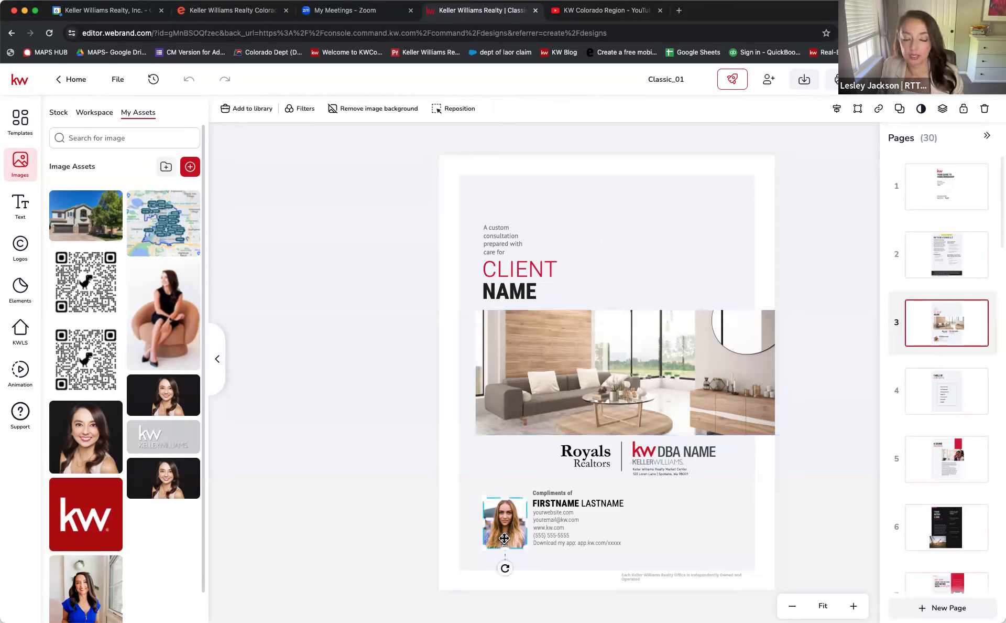
pyautogui.click(97, 575)
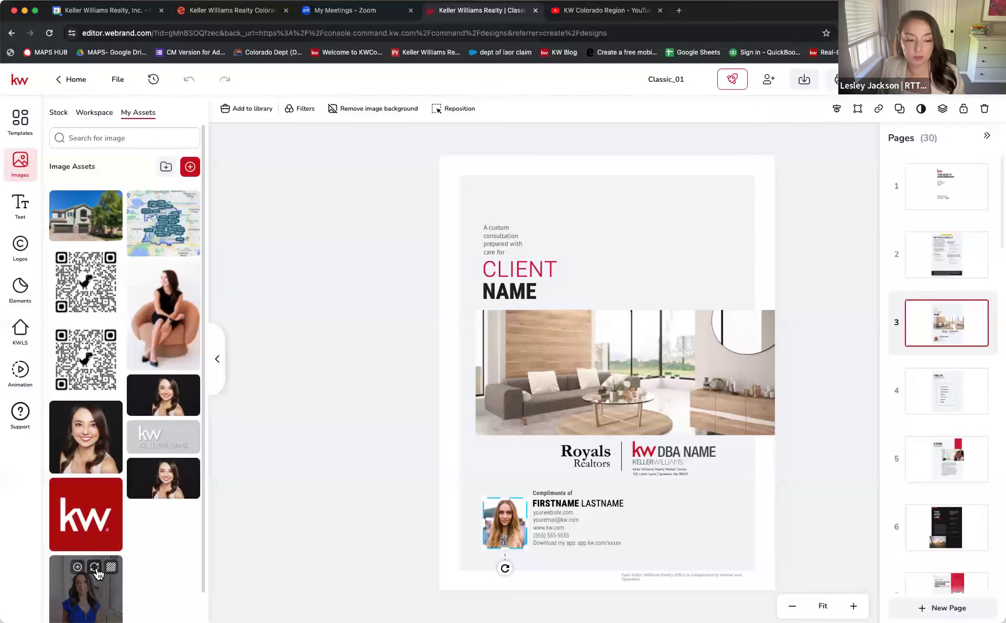
pyautogui.click(682, 525)
# - Replace the FIRSTNAME LASTNAME placeholder under "Compliments of" on page 3 with the User name text from the personal assets
pyautogui.click(606, 503)
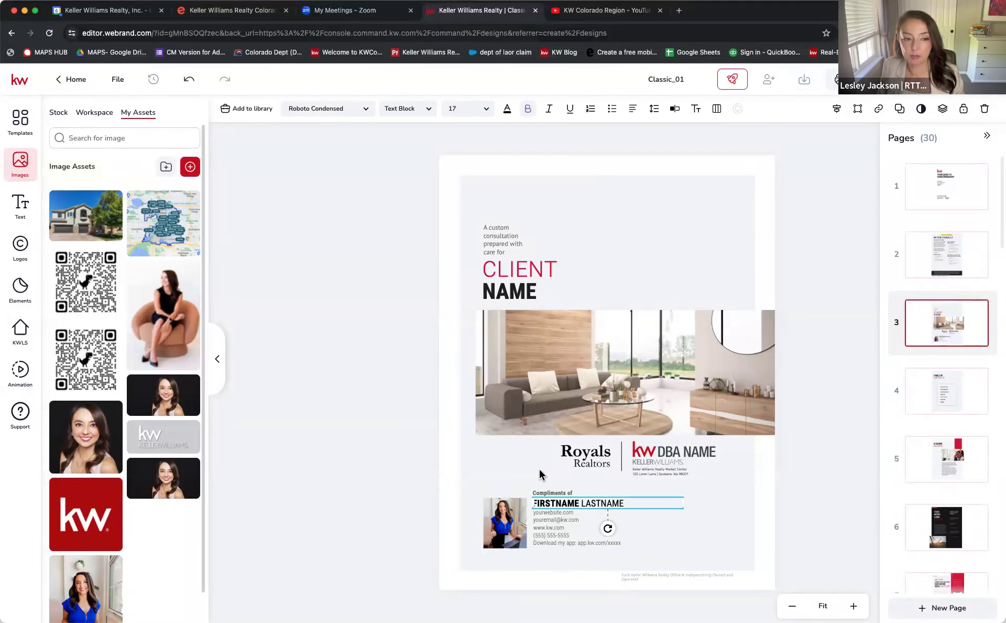
pyautogui.click(25, 210)
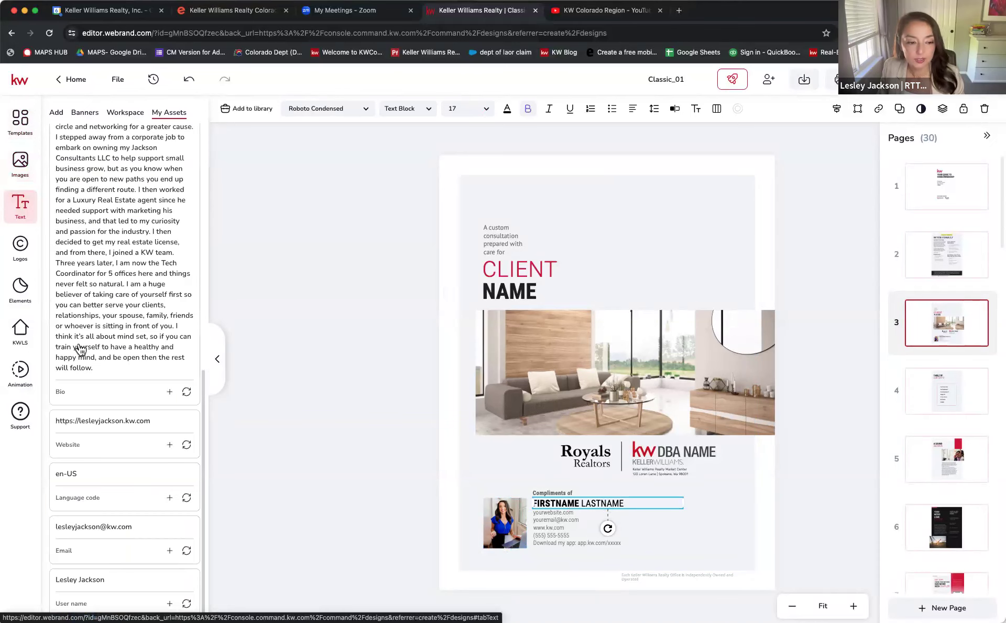
pyautogui.click(186, 602)
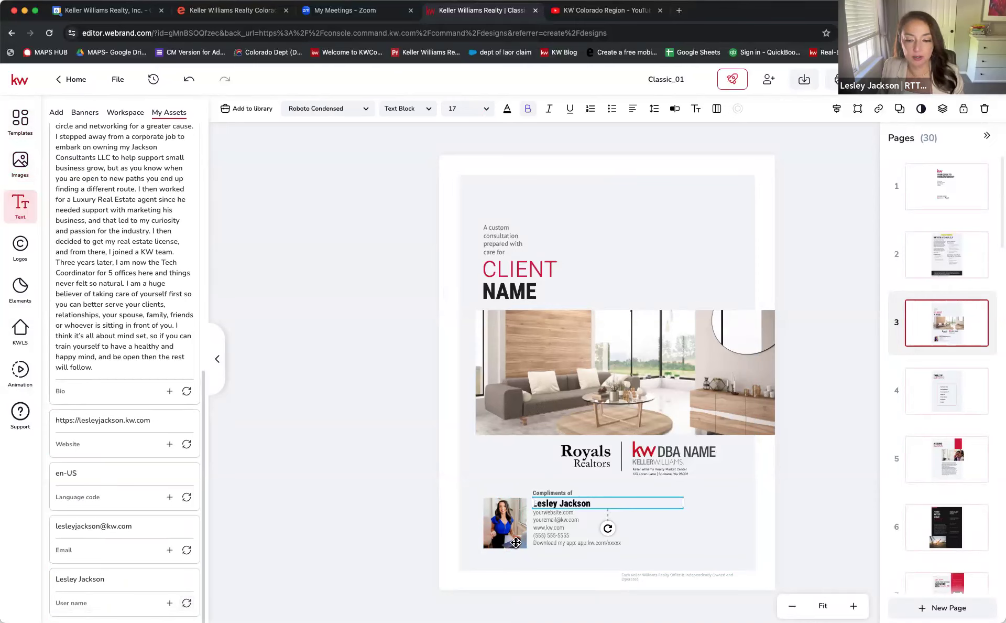
pyautogui.click(693, 524)
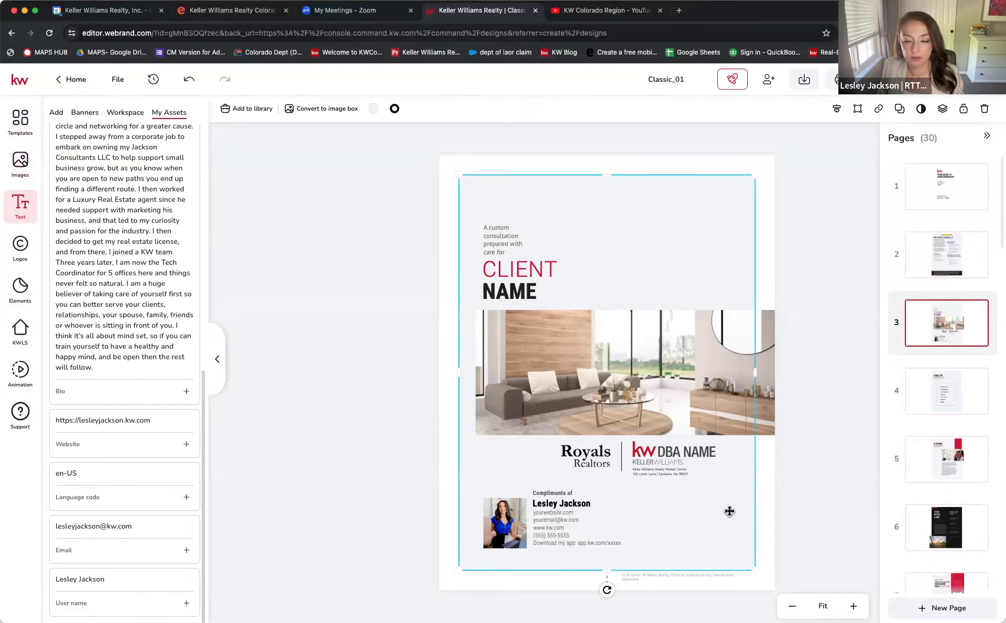
# - Delete the Buyer Consult instructions page, page 2, from the presentation
pyautogui.click(943, 411)
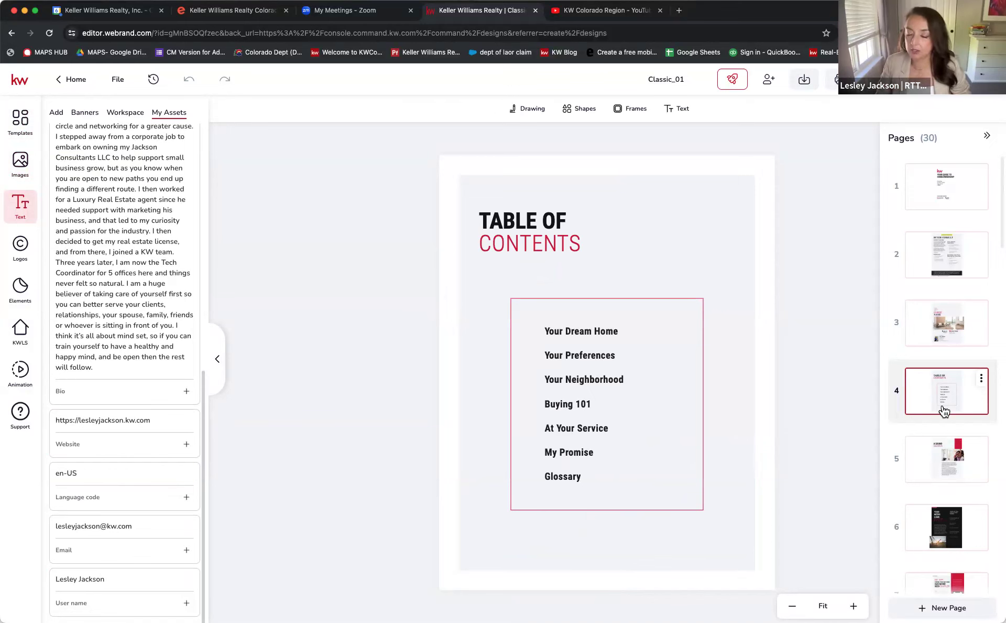
pyautogui.click(959, 254)
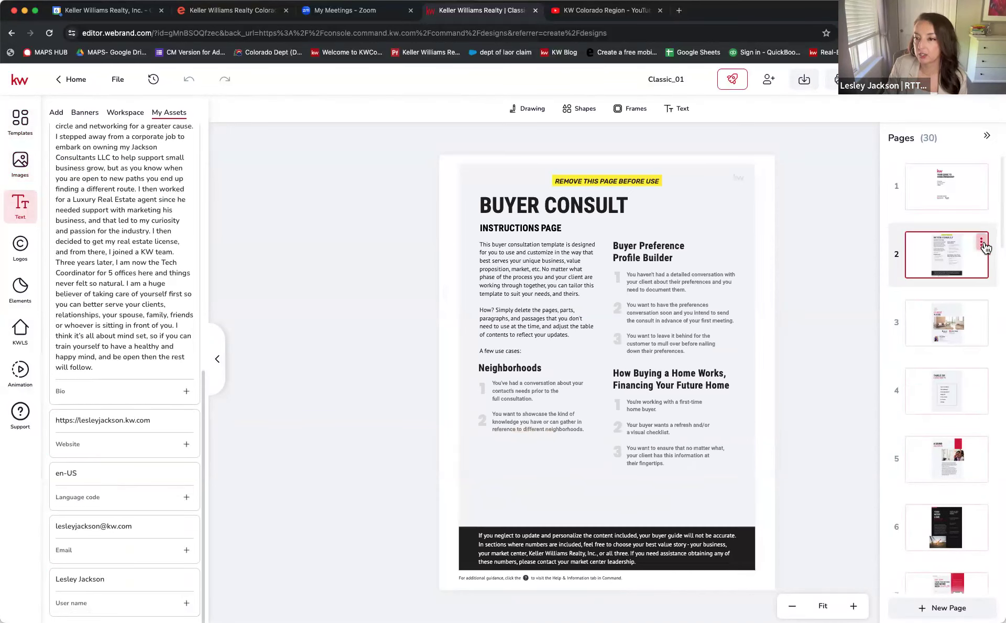
pyautogui.moveTo(981, 247)
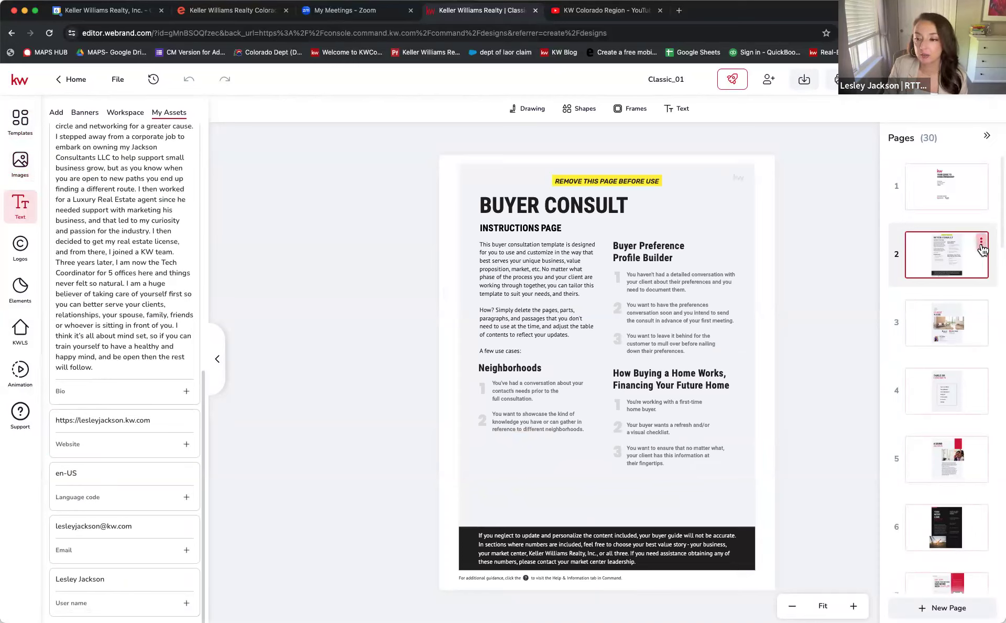
pyautogui.click(981, 247)
pyautogui.click(982, 292)
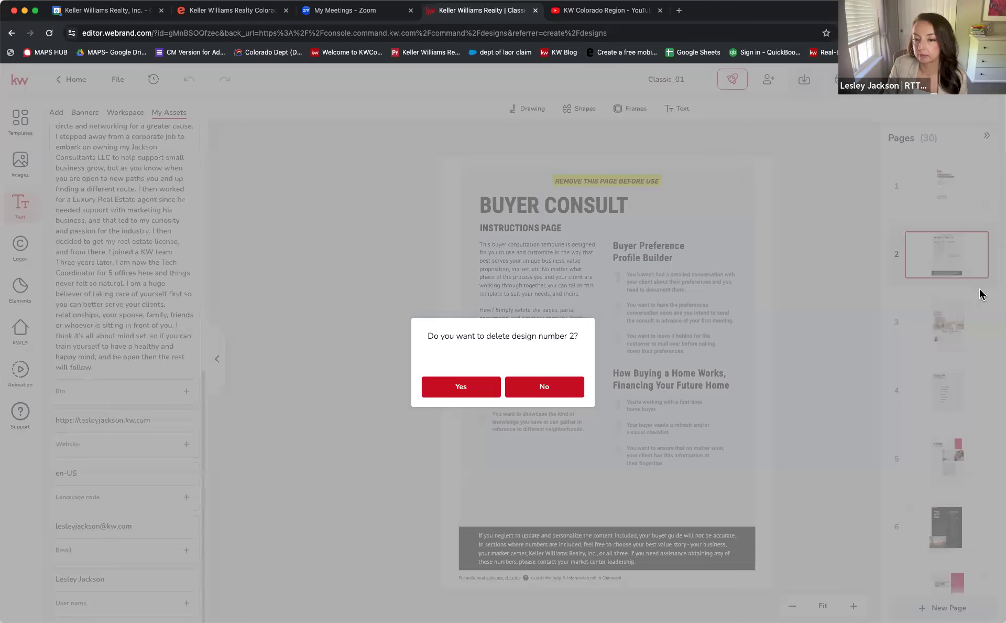
pyautogui.click(461, 389)
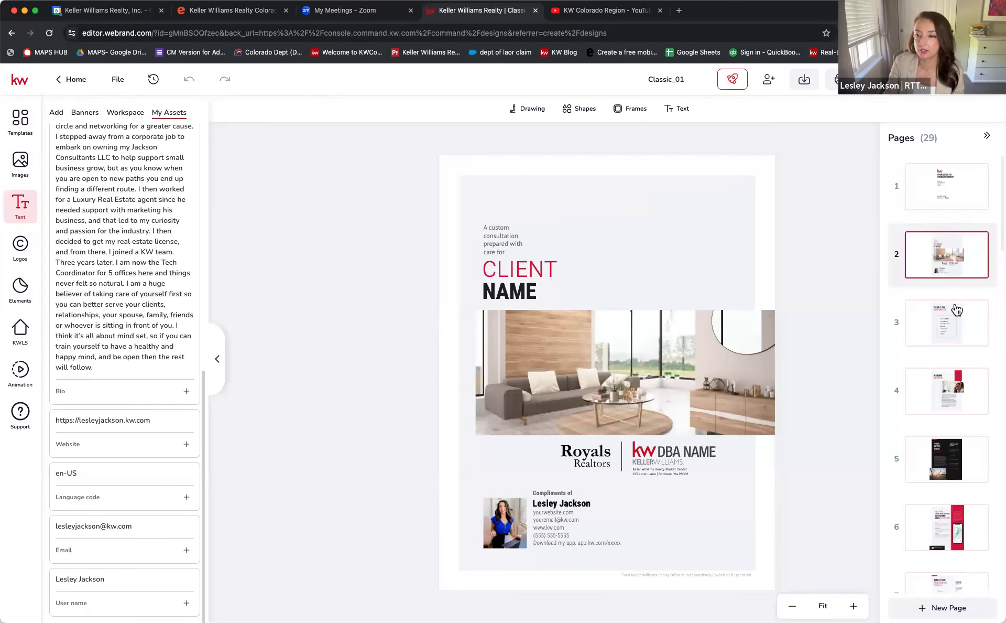
# - Review the Table of Contents page and the body text of the A Sound Decision page
pyautogui.click(943, 317)
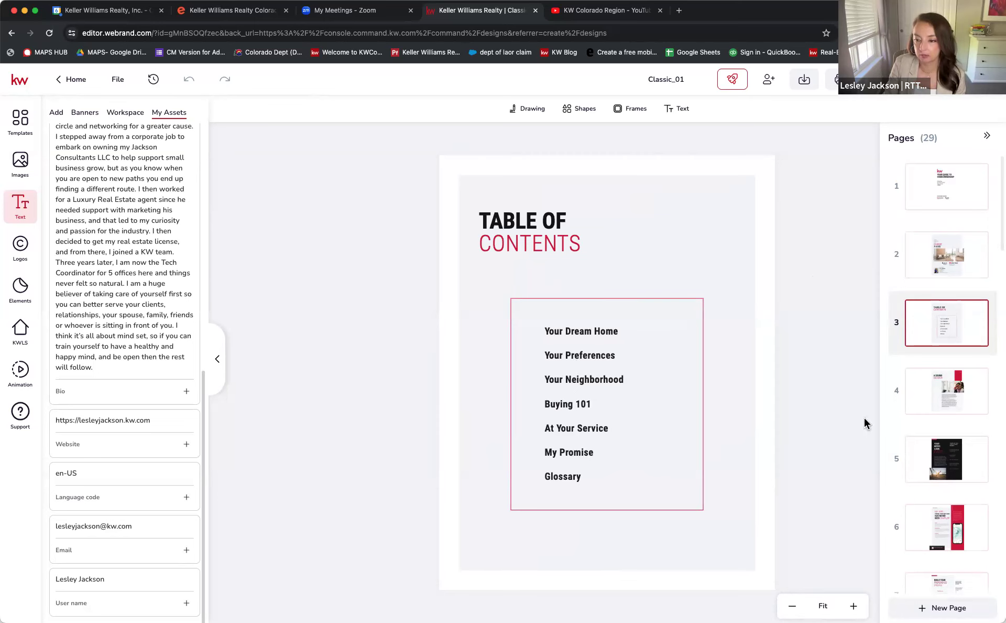
pyautogui.click(926, 405)
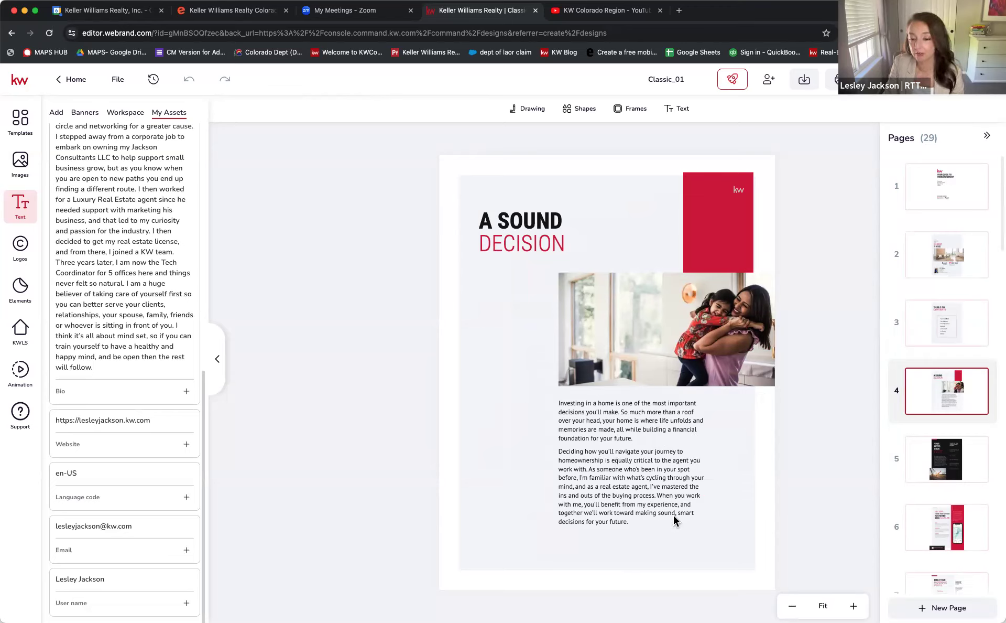
pyautogui.click(631, 471)
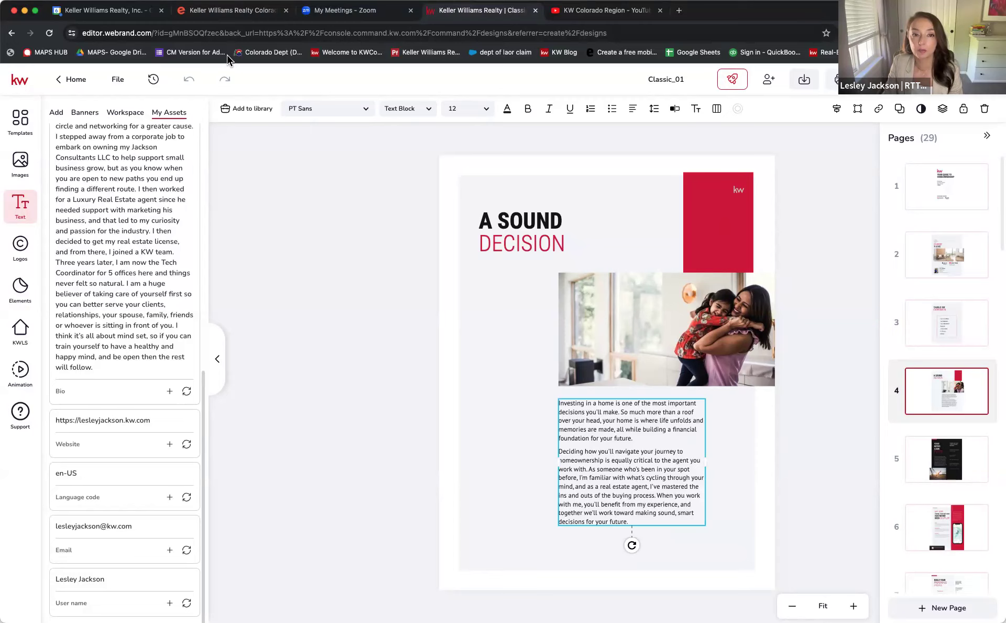
# - Load the Command dashboard at agent.kw.com in place of the Zoom meetings page and open the KWIQ assistant
pyautogui.click(327, 13)
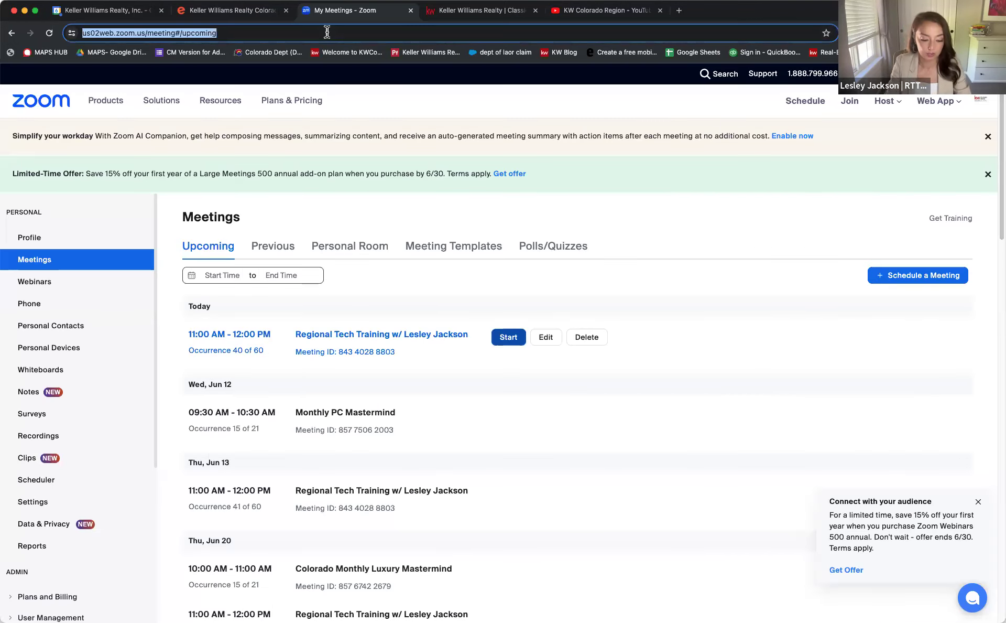
pyautogui.write('agen')
pyautogui.press('Return')
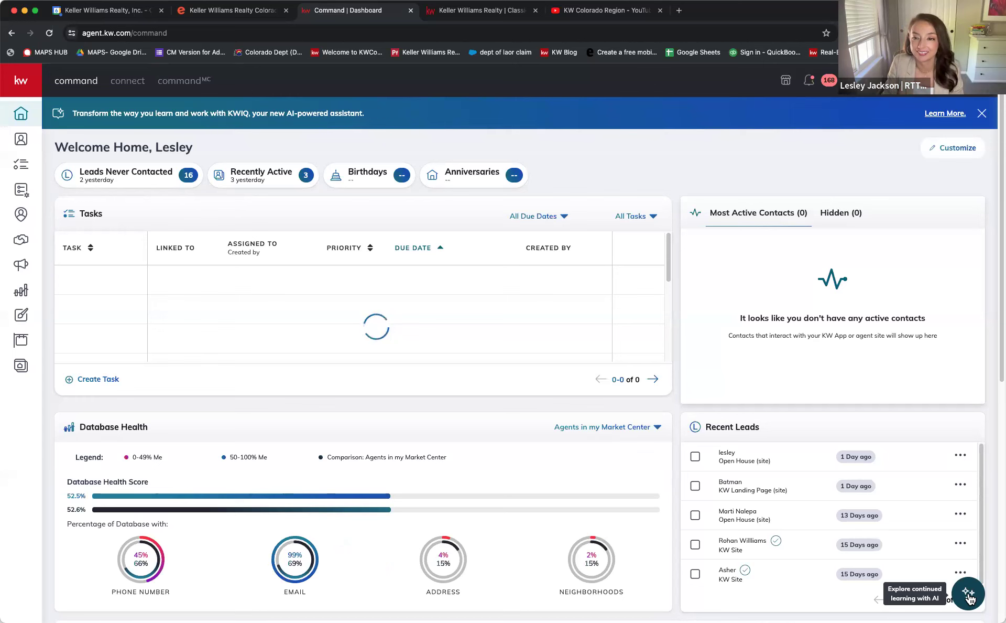
pyautogui.click(970, 597)
pyautogui.click(896, 537)
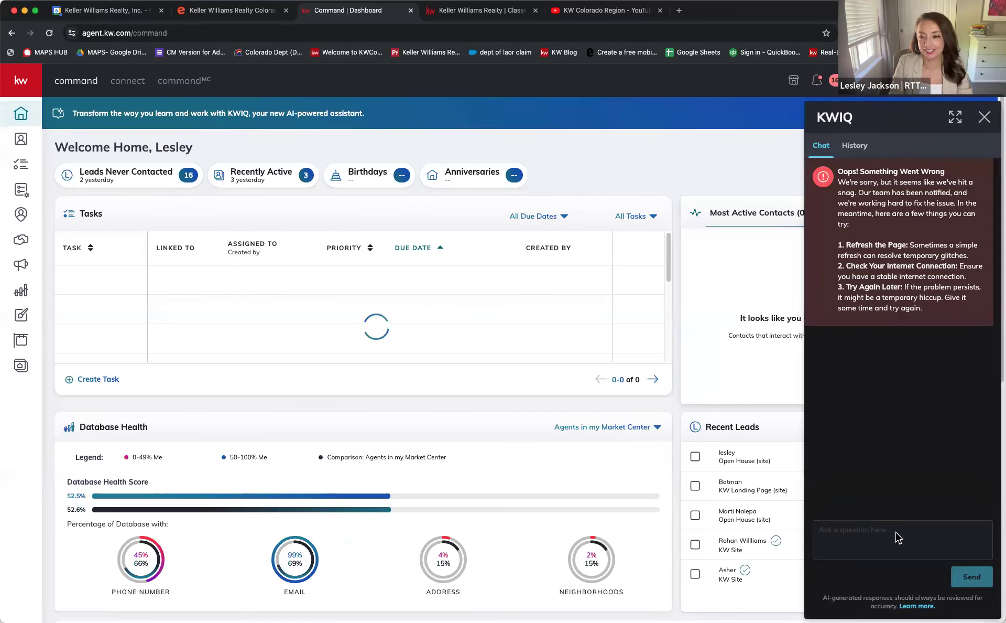
# - Reopen KWIQ and try its suggested prompt about steps to define a value proposition
pyautogui.click(984, 117)
pyautogui.click(970, 598)
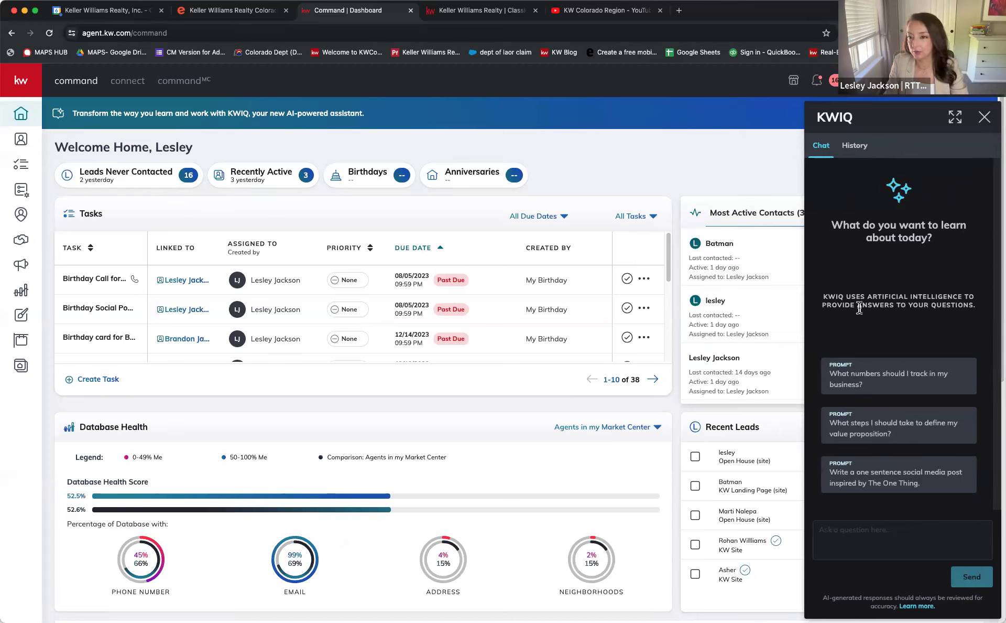
pyautogui.click(862, 439)
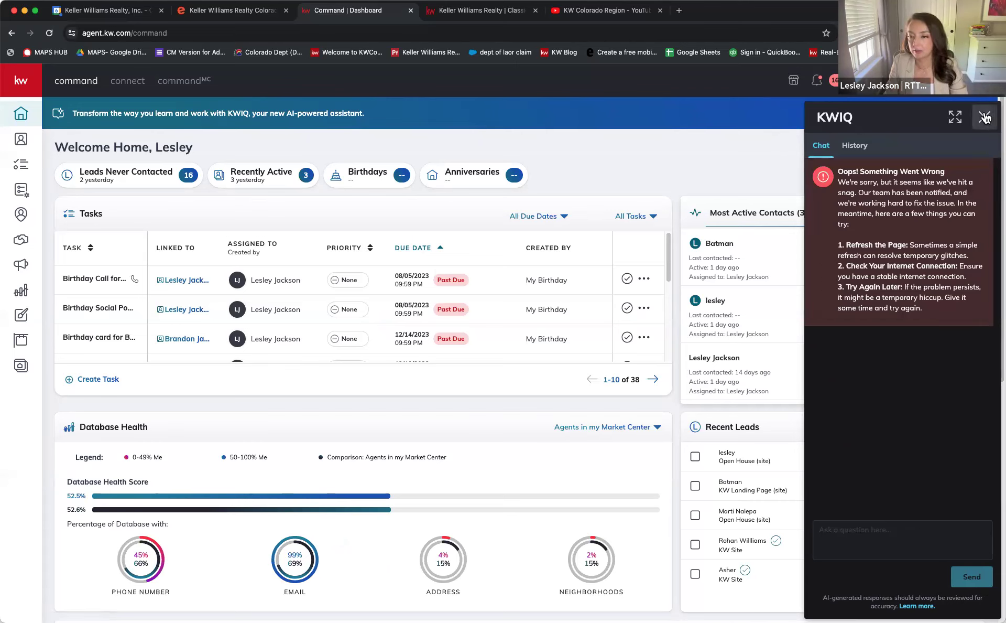
# - Reload Command and accept KWIQ's terms to retry the assistant, and close it without asking a question
pyautogui.click(762, 30)
pyautogui.press('Return')
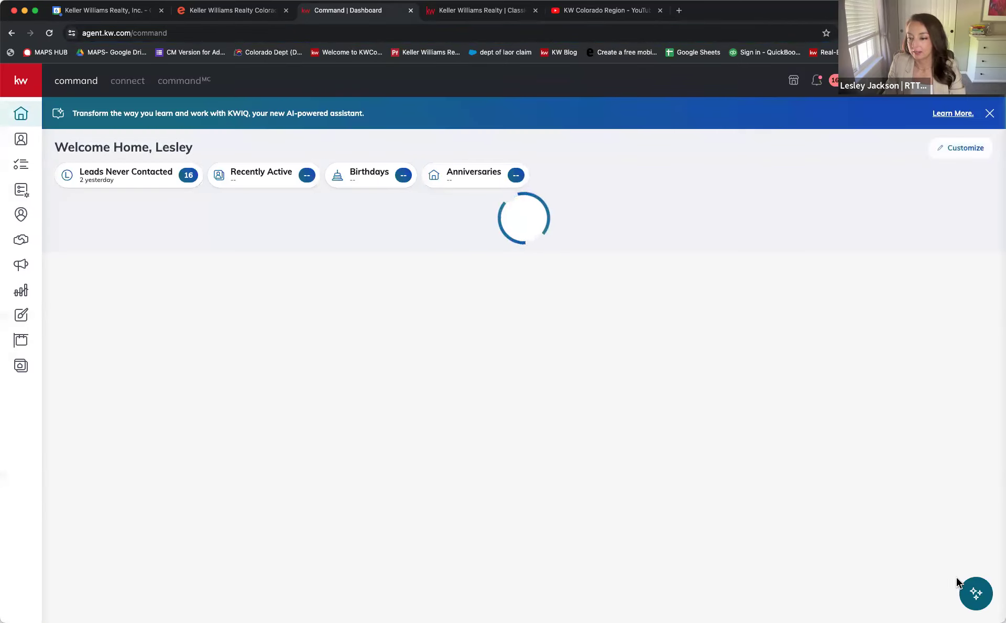
pyautogui.click(969, 597)
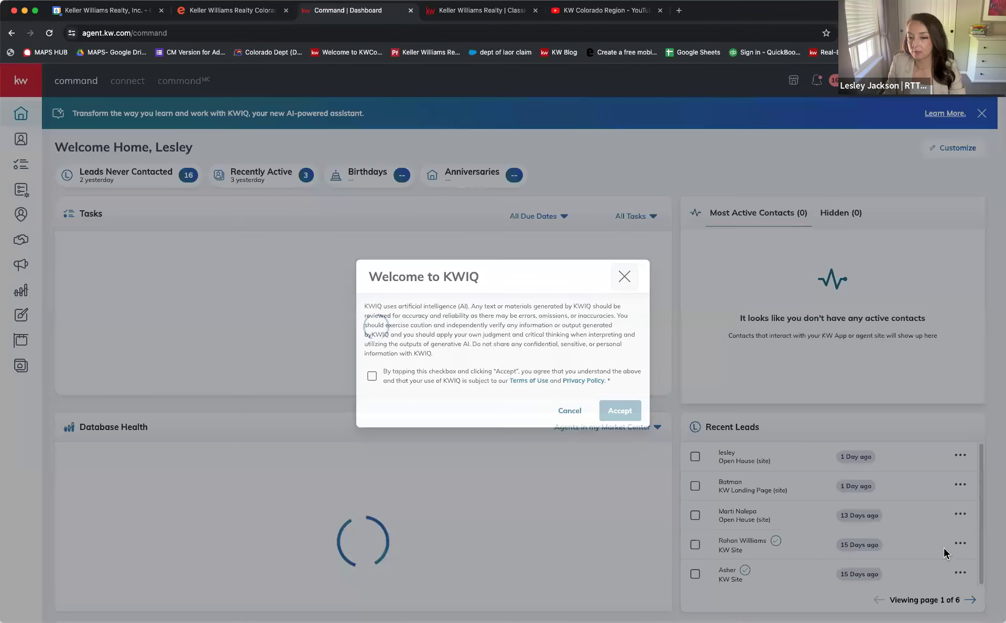
pyautogui.click(372, 376)
pyautogui.click(624, 414)
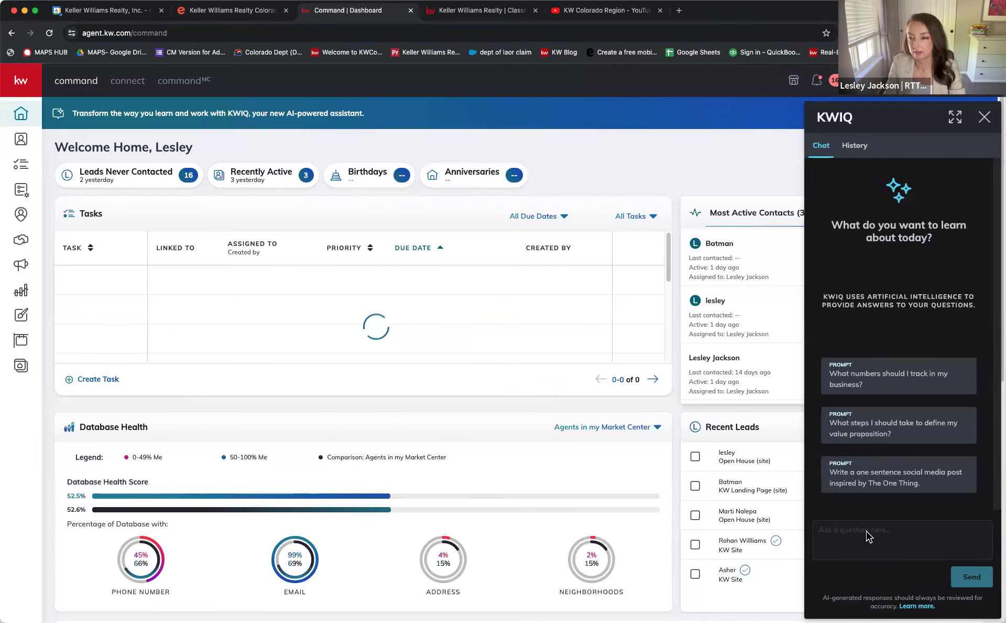
pyautogui.click(984, 117)
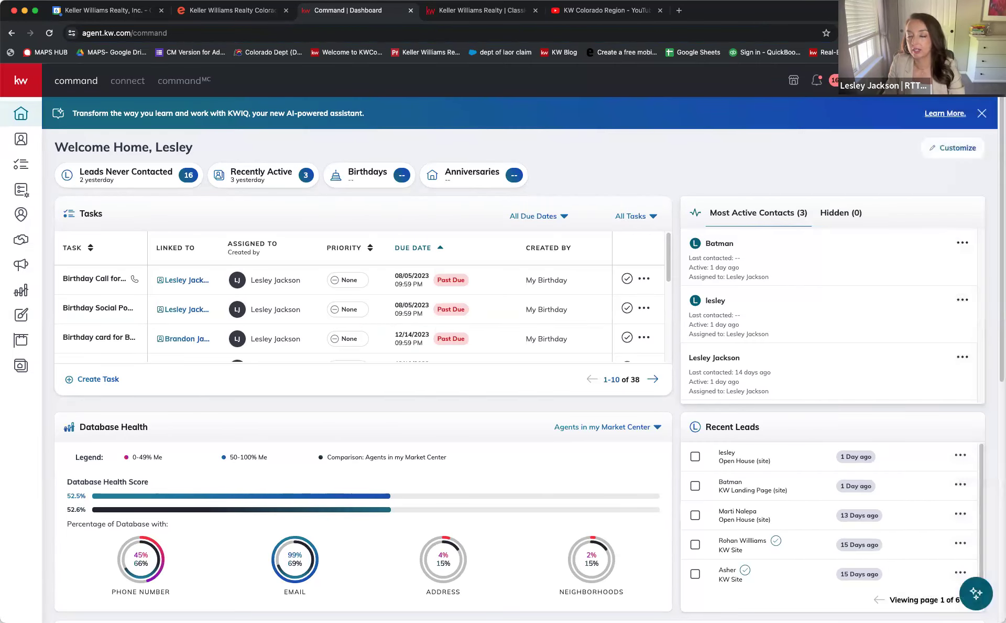
# - Open ChatGPT in place of the YouTube page in the browser
pyautogui.click(458, 10)
pyautogui.click(605, 10)
pyautogui.click(607, 32)
pyautogui.write('chat')
pyautogui.press('Return')
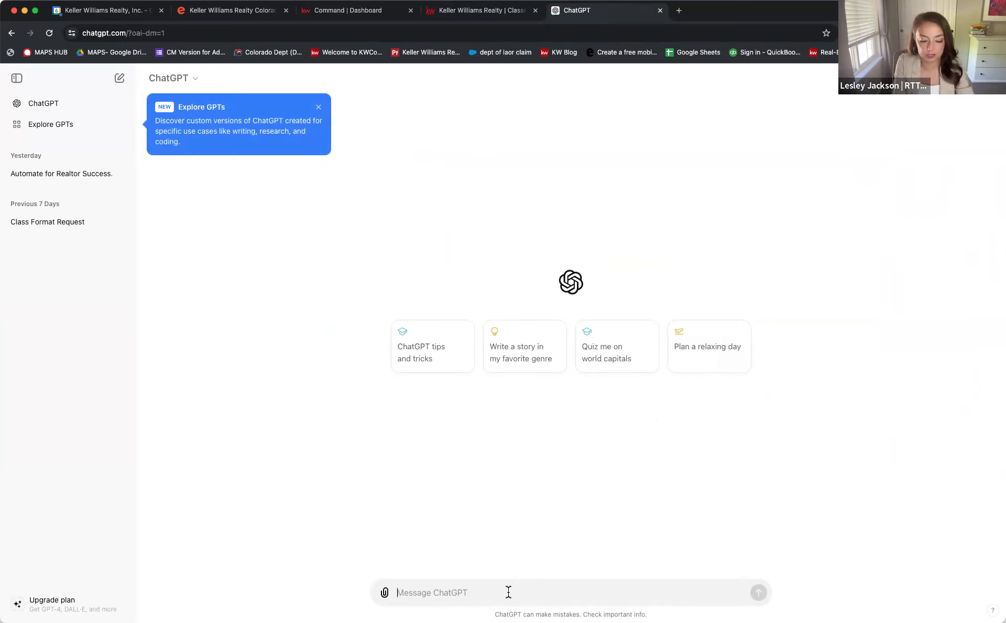
# - Ask ChatGPT to "write a brief paragraph on what a buyer's agent's value will bring to a potential client" and copy Response 1
pyautogui.write('cr')
pyautogui.press('BackSpace')
pyautogui.write('wr')
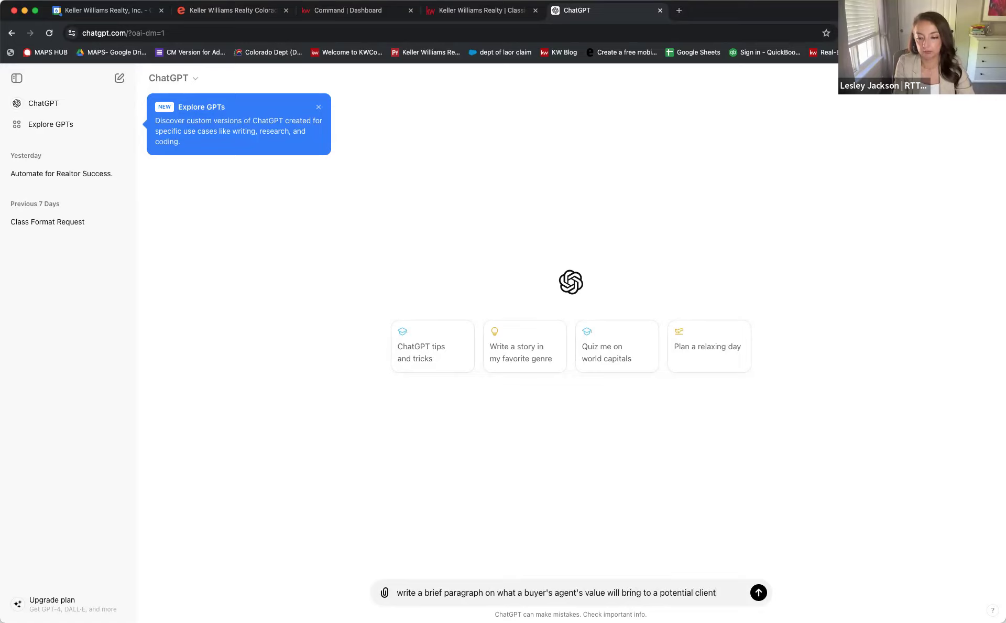
pyautogui.press('Return')
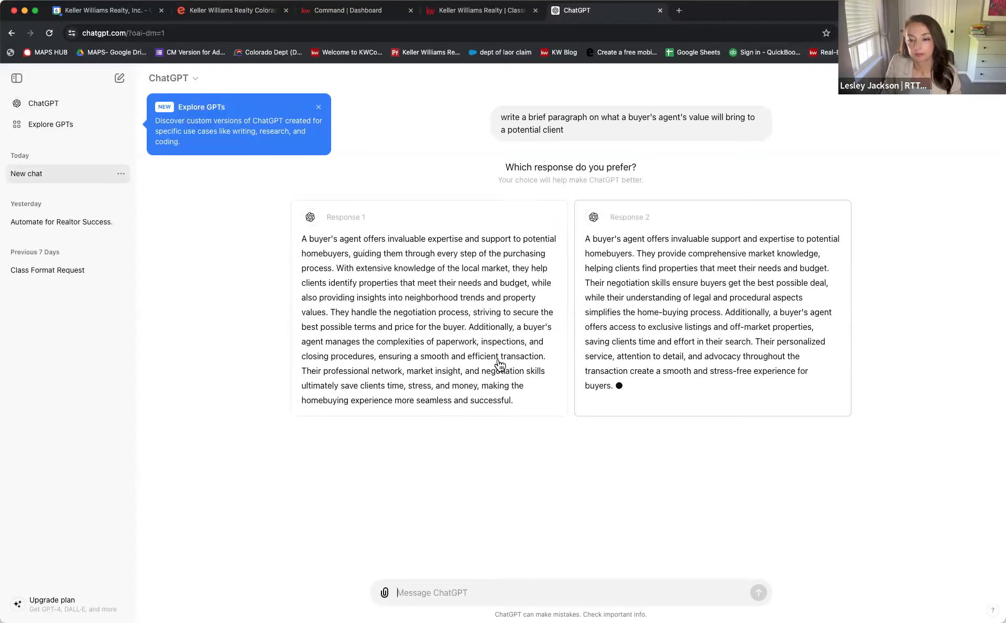
pyautogui.click(517, 319)
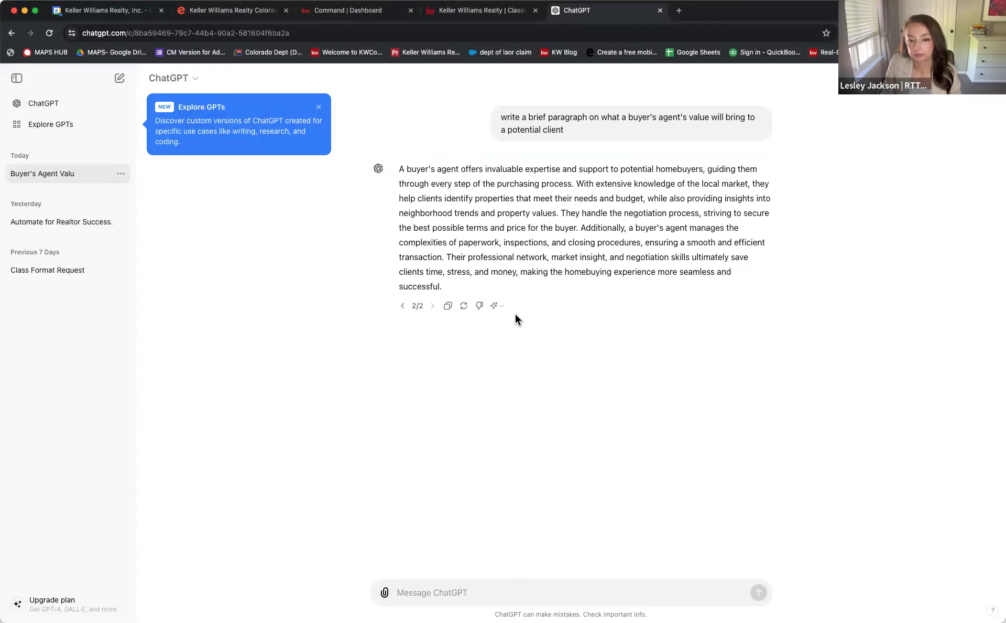
pyautogui.click(447, 306)
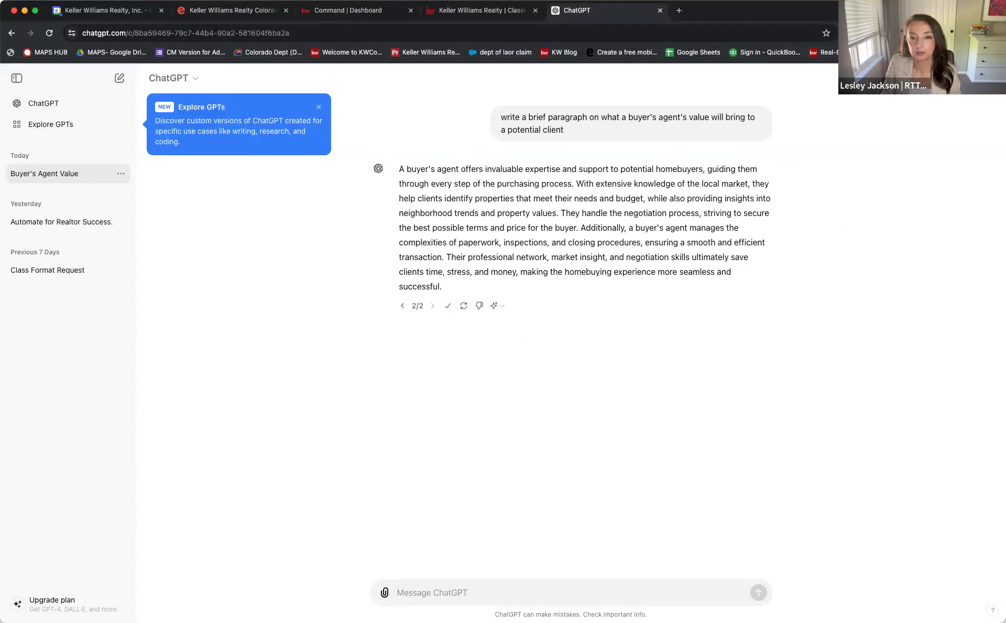
# - Switch back to the Classic_01 design and replace all the body text on the A Sound Decision page with the copied paragraph
pyautogui.click(377, 10)
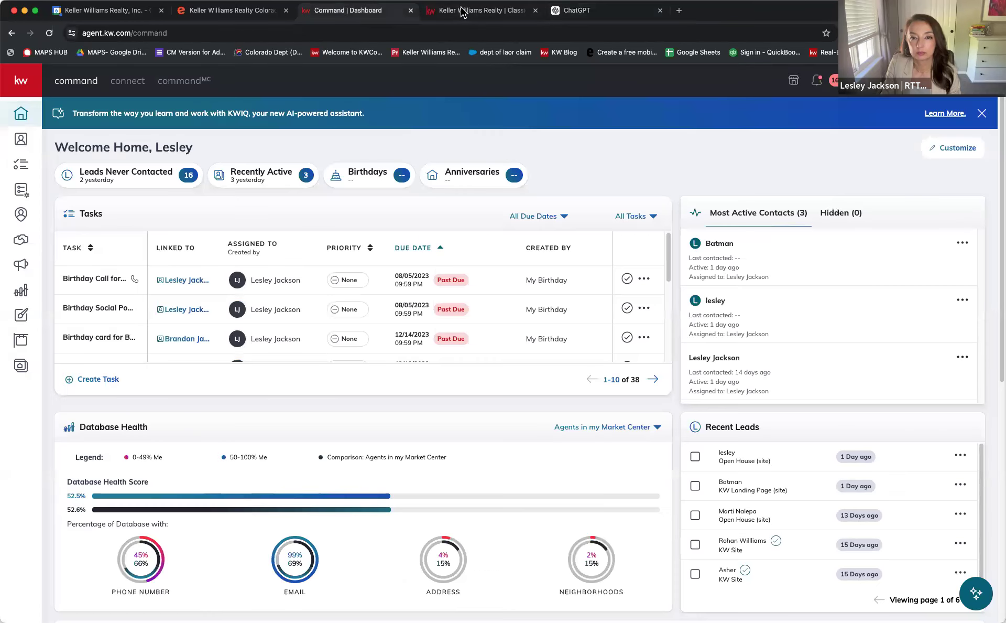
pyautogui.click(464, 10)
pyautogui.click(575, 420)
pyautogui.keyDown('shift'); pyautogui.click(559, 403); pyautogui.keyUp('shift')
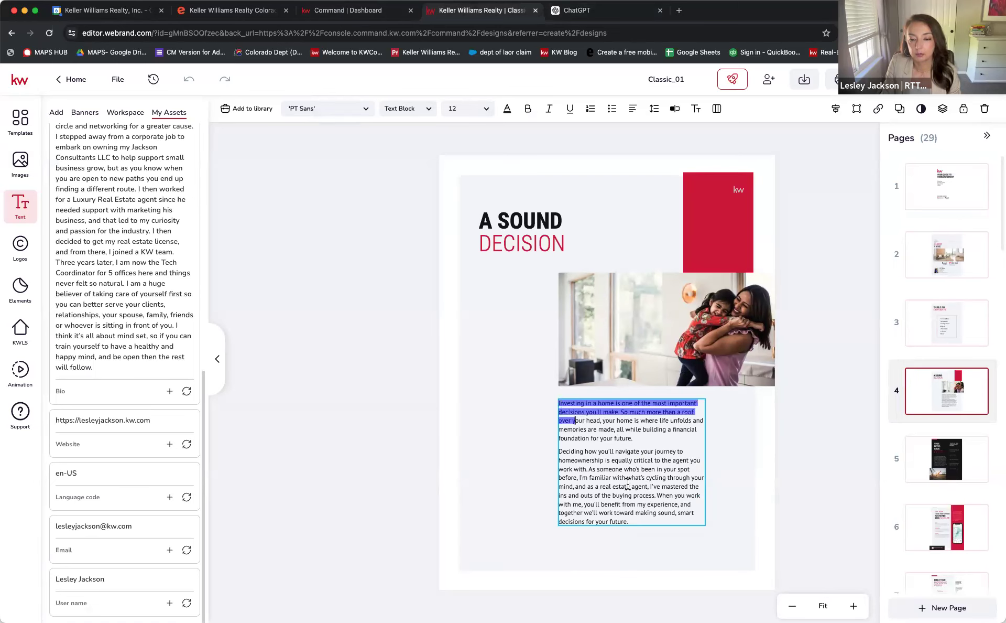
pyautogui.press('super+a')
pyautogui.press('super+v')
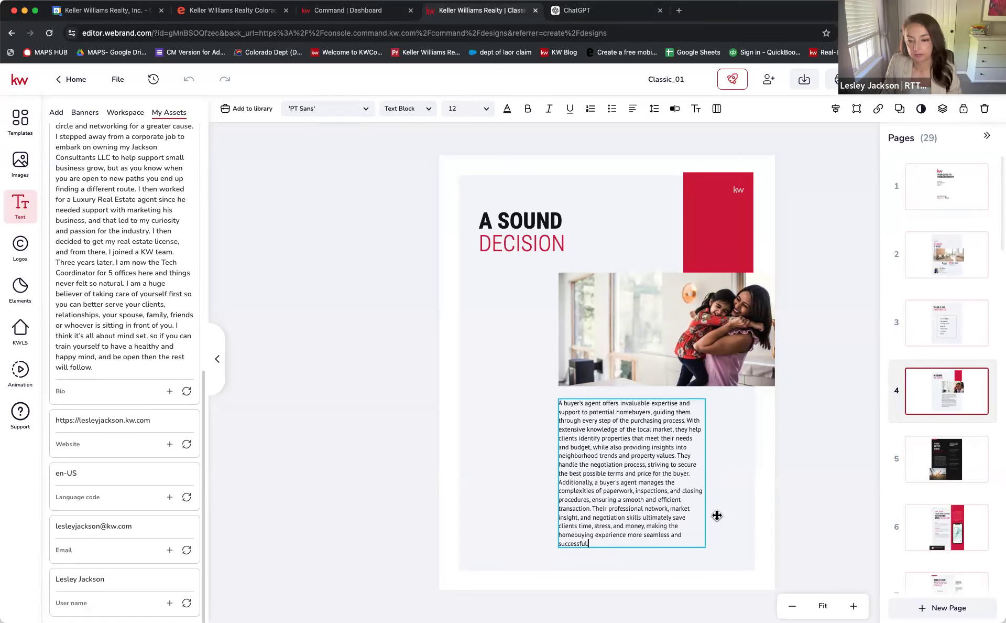
# - Widen the body text box on the A Sound Decision page so it reaches the grey panel's far edge
pyautogui.click(758, 484)
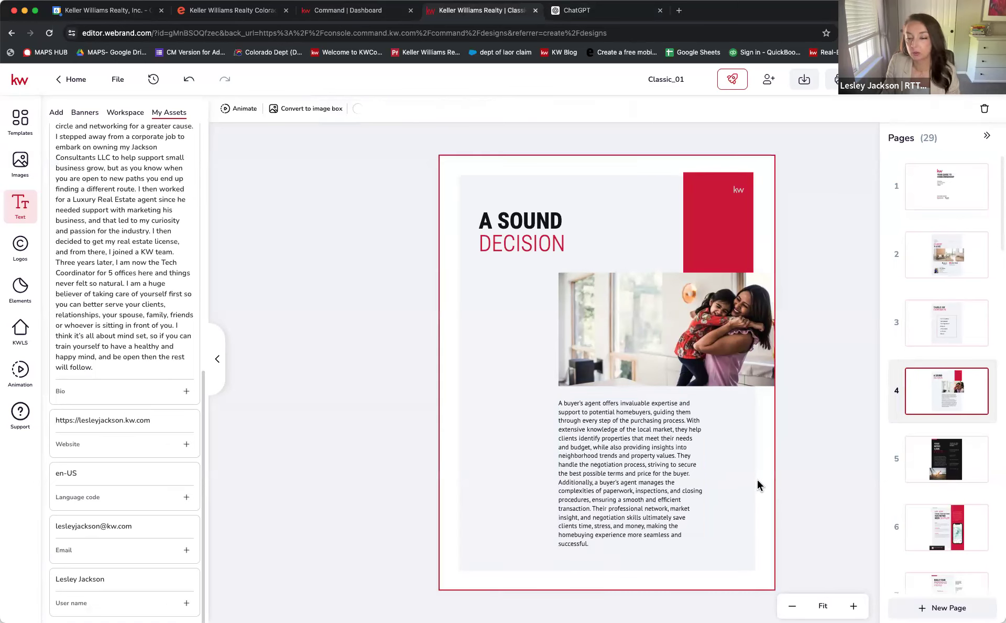
pyautogui.click(679, 486)
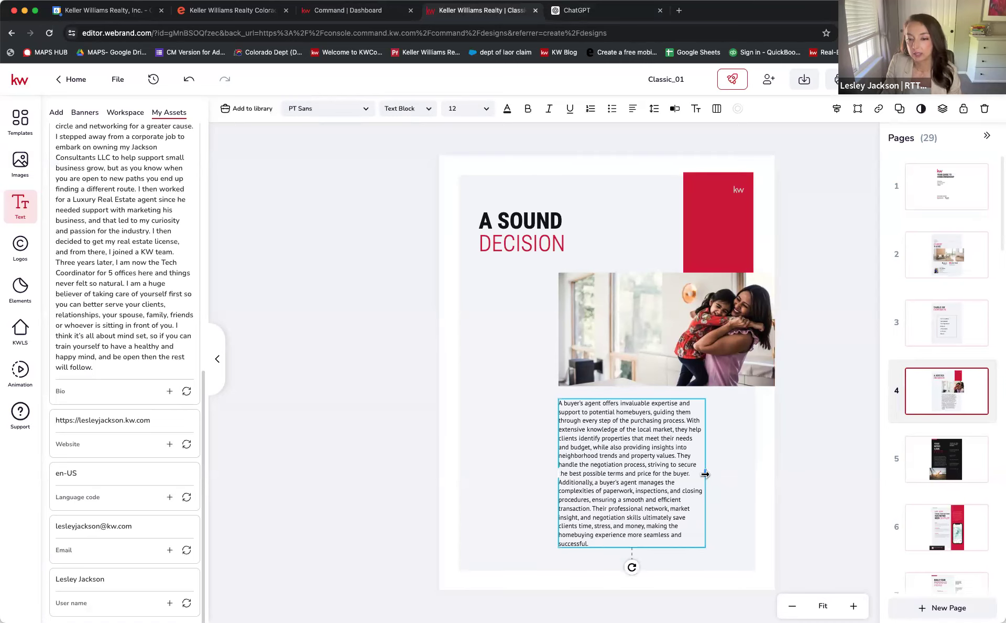
pyautogui.moveTo(706, 474); pyautogui.dragTo(754, 478)
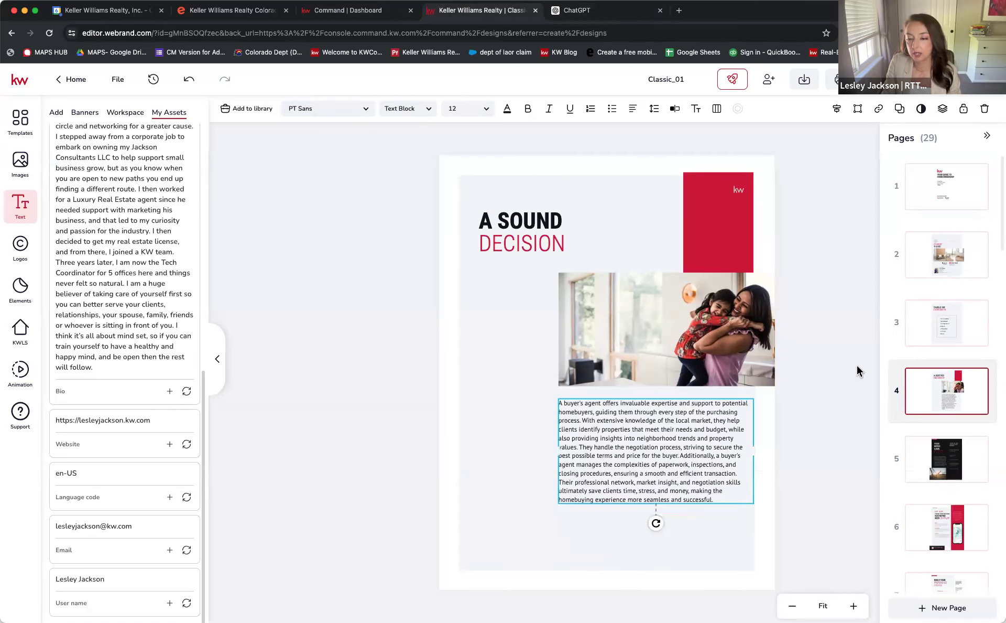
pyautogui.click(767, 421)
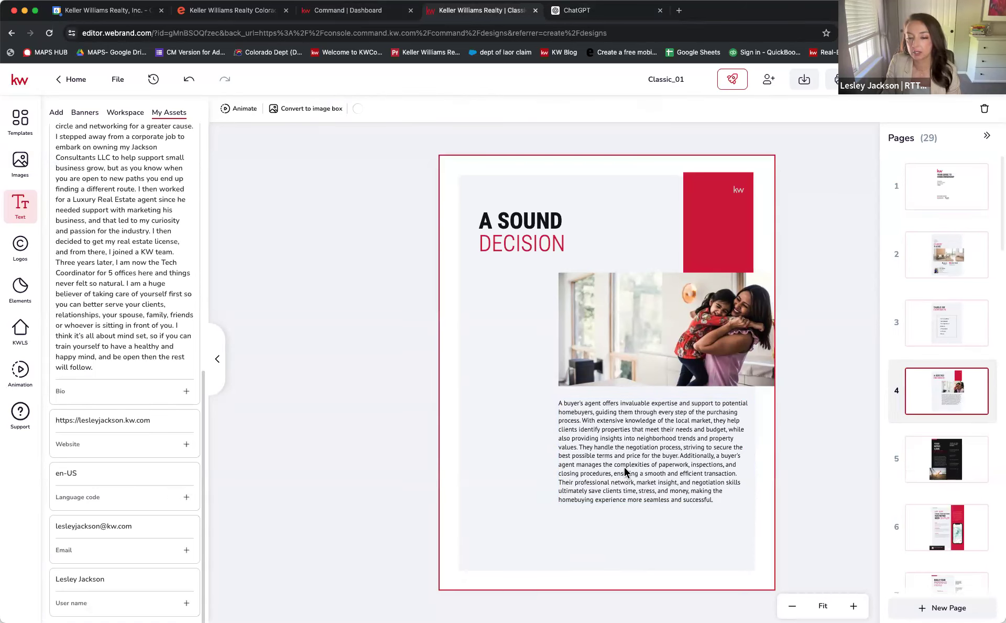
pyautogui.click(655, 469)
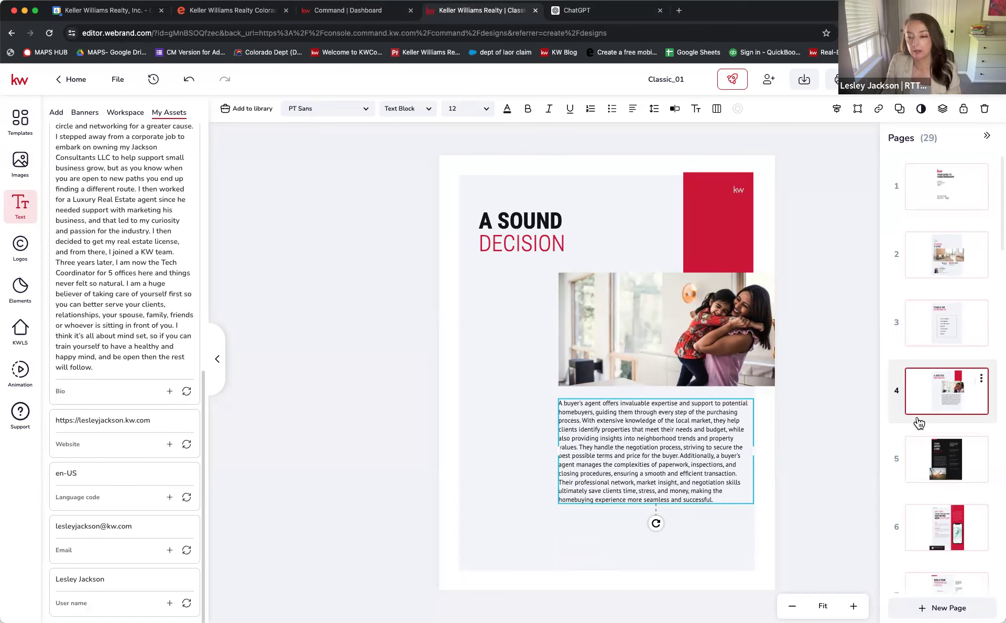
# - Recolor the black background shape on the Your Needs Come First page with the grey from the library's Main Palette
pyautogui.click(947, 477)
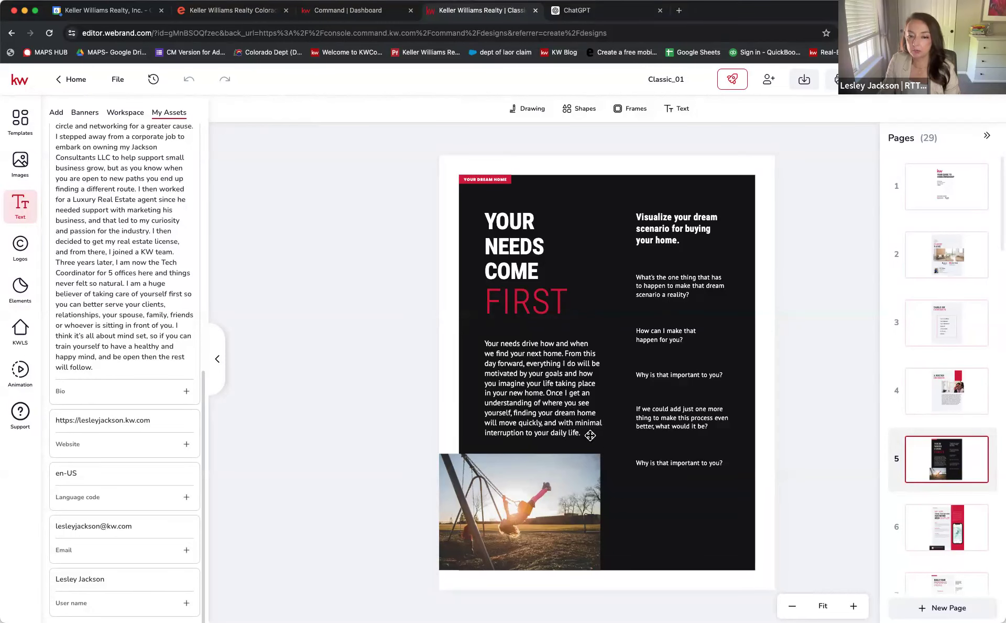
pyautogui.click(664, 550)
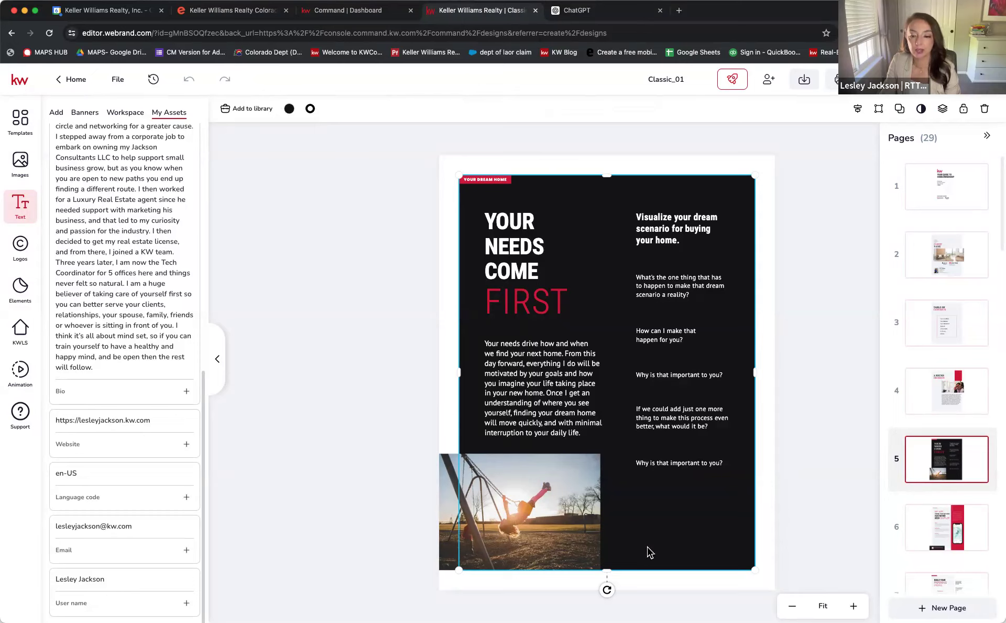
pyautogui.click(288, 110)
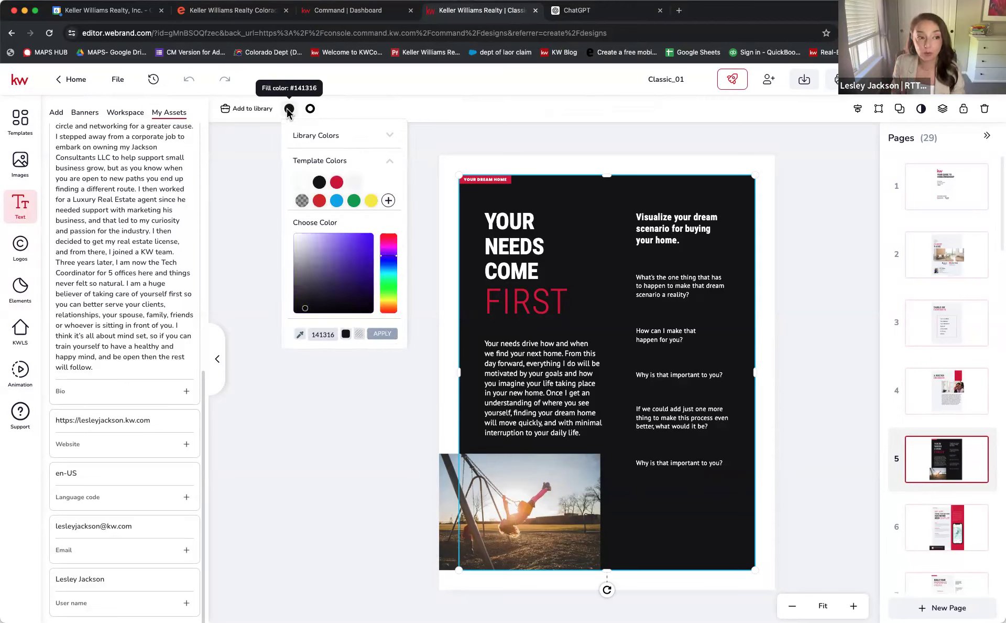
pyautogui.click(336, 137)
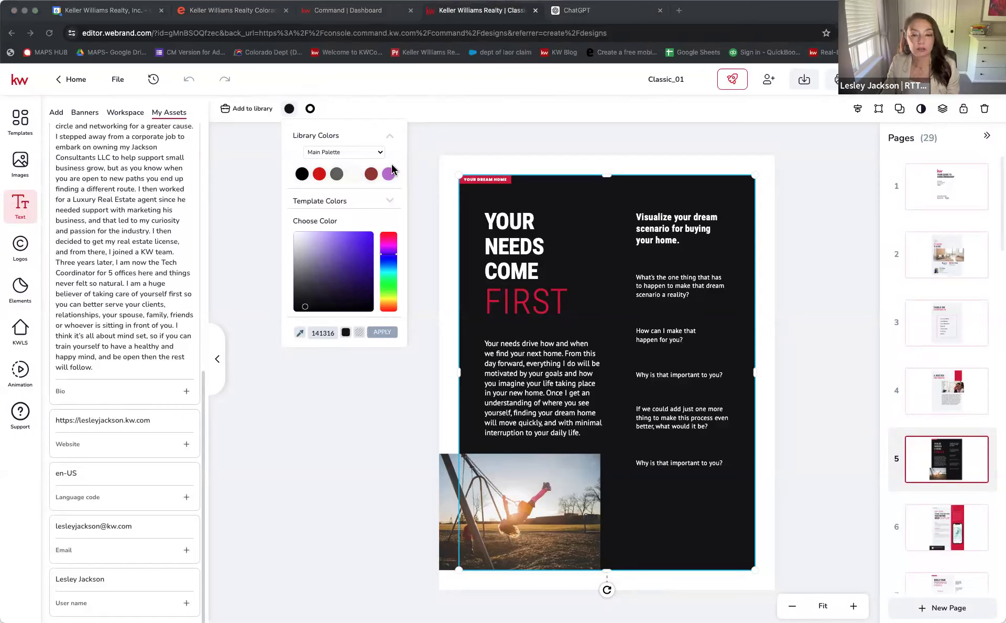
pyautogui.click(477, 140)
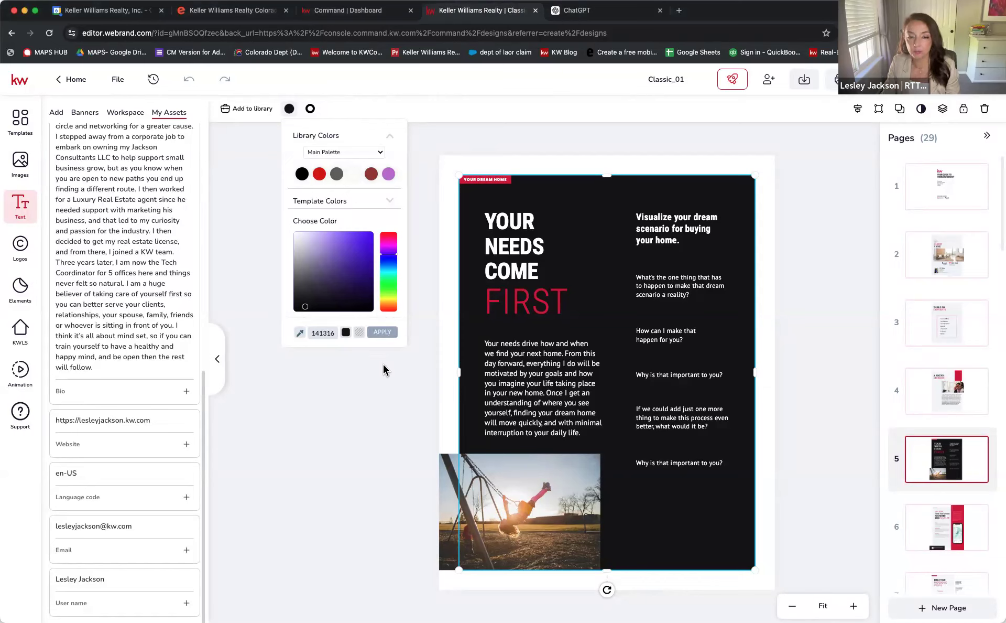
pyautogui.click(337, 173)
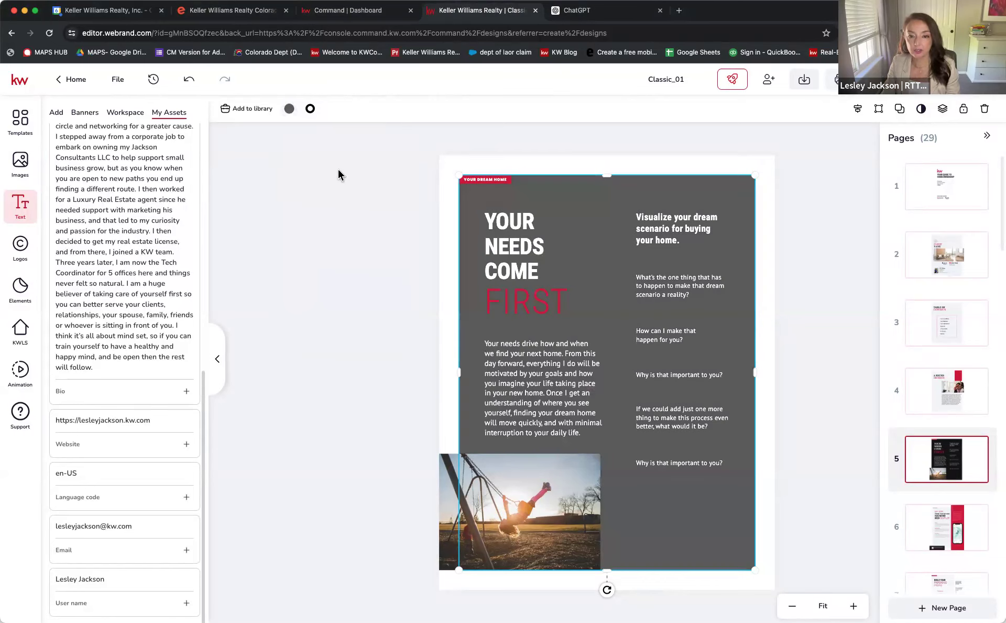
pyautogui.click(731, 163)
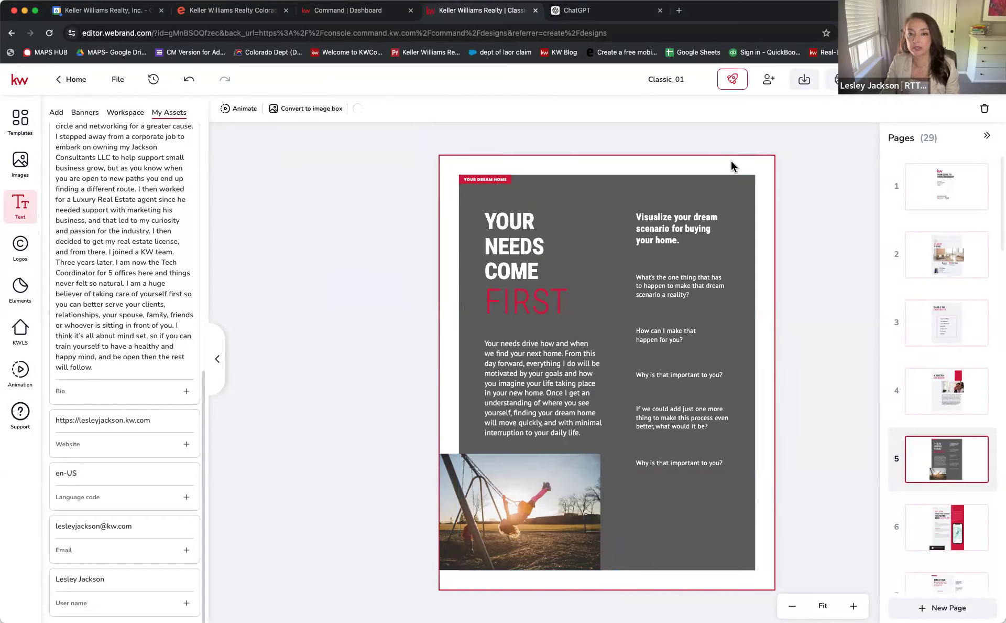
# - Browse the workspace's Lifestyle - Activities images for a replacement for the swing photo on the Your Needs Come First page
pyautogui.click(550, 493)
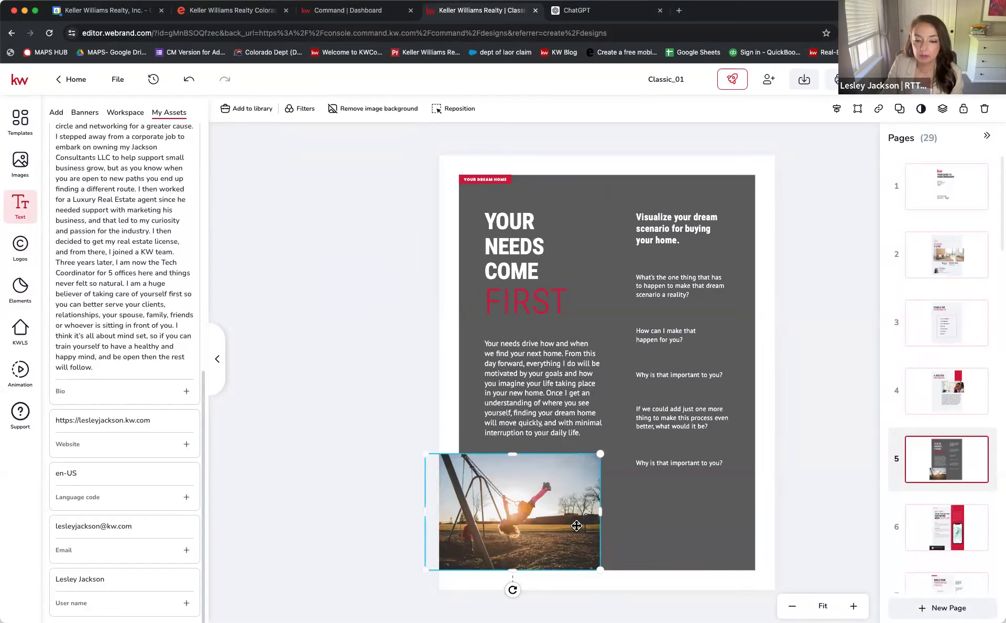
pyautogui.click(28, 167)
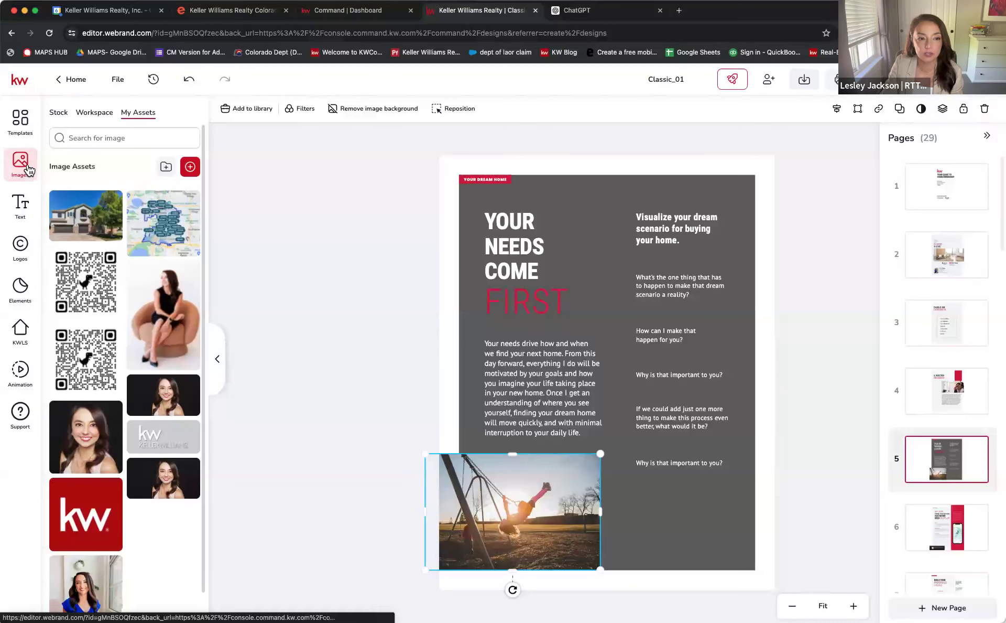
pyautogui.click(59, 113)
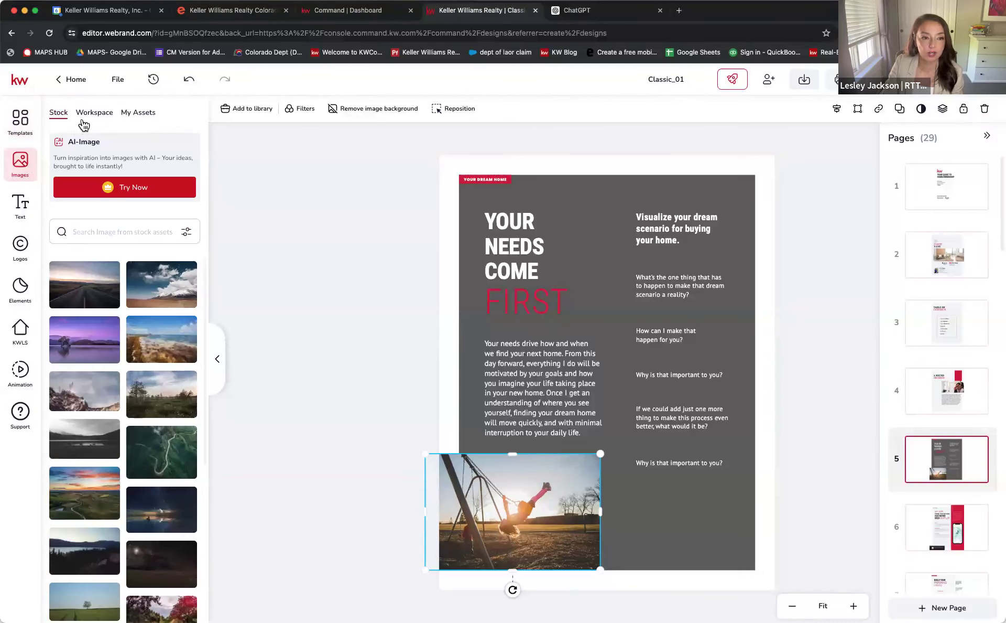
pyautogui.click(86, 115)
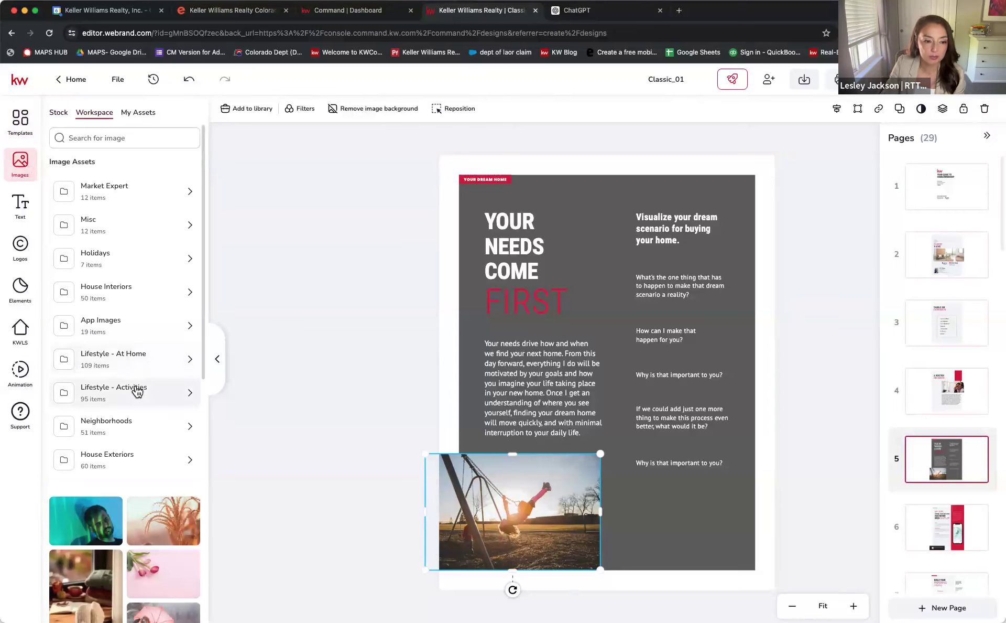
pyautogui.click(138, 392)
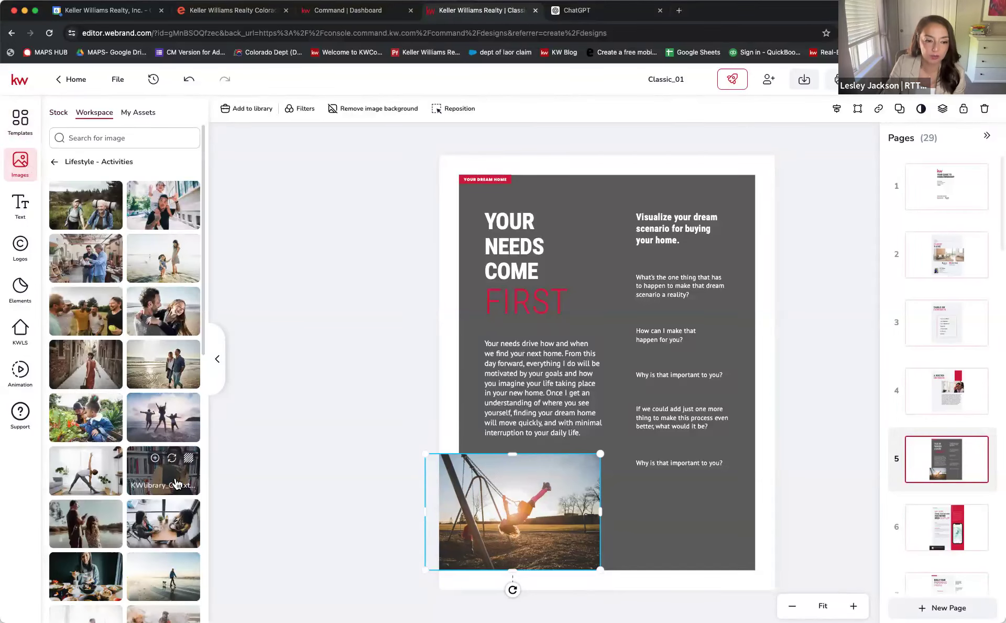
pyautogui.scroll(-3, 159, 300)
pyautogui.scroll(-10, 159, 299)
pyautogui.scroll(-10, 170, 345)
pyautogui.scroll(-2, 170, 345)
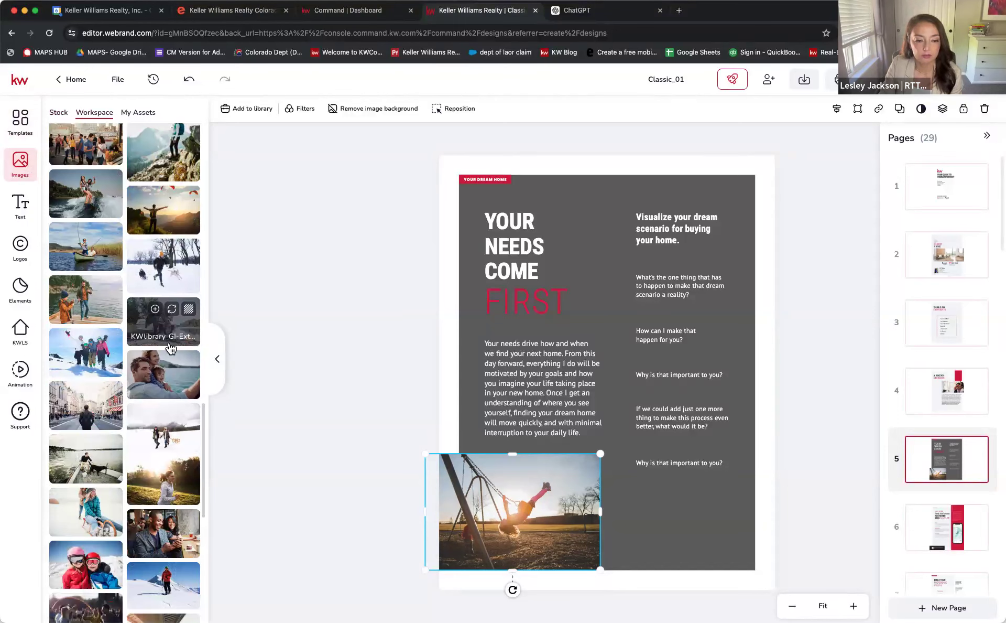
pyautogui.scroll(15, 105, 278)
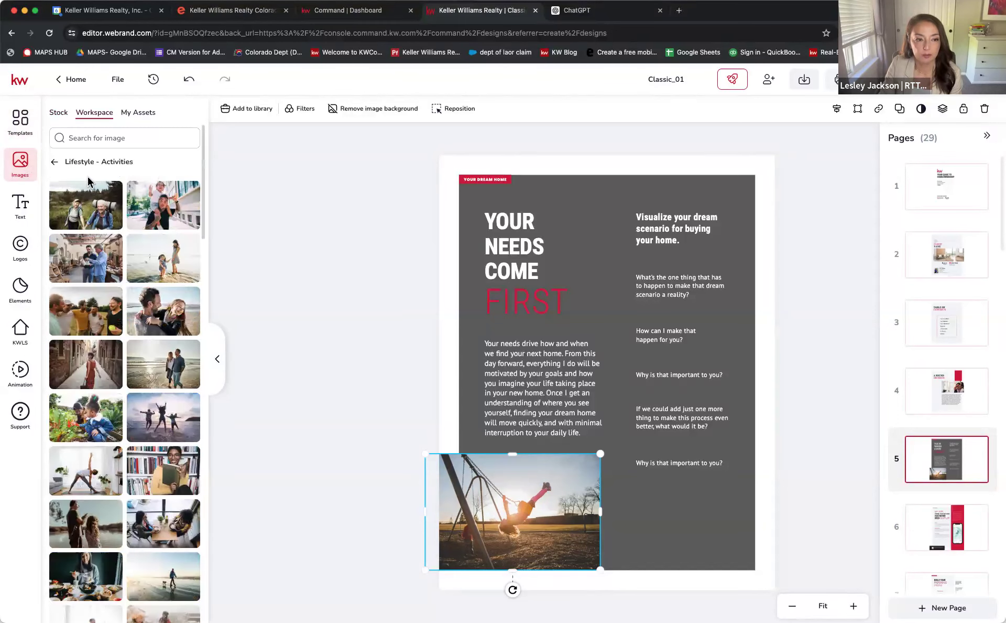
# - Replace the swing photo with the workspace's Neighborhoods image of a man and a little girl sitting outside a house
pyautogui.click(62, 162)
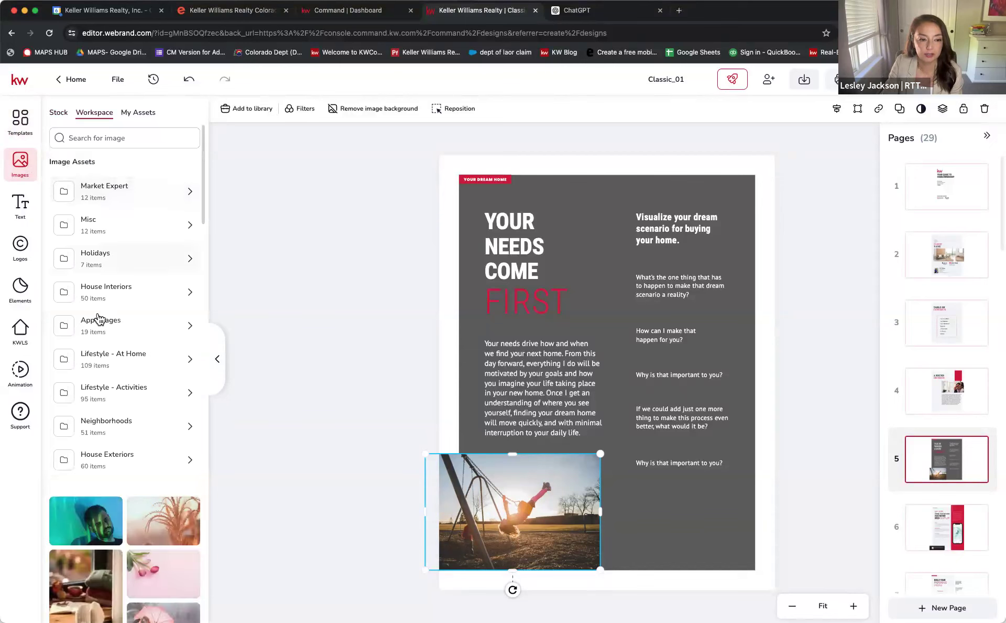
pyautogui.click(111, 431)
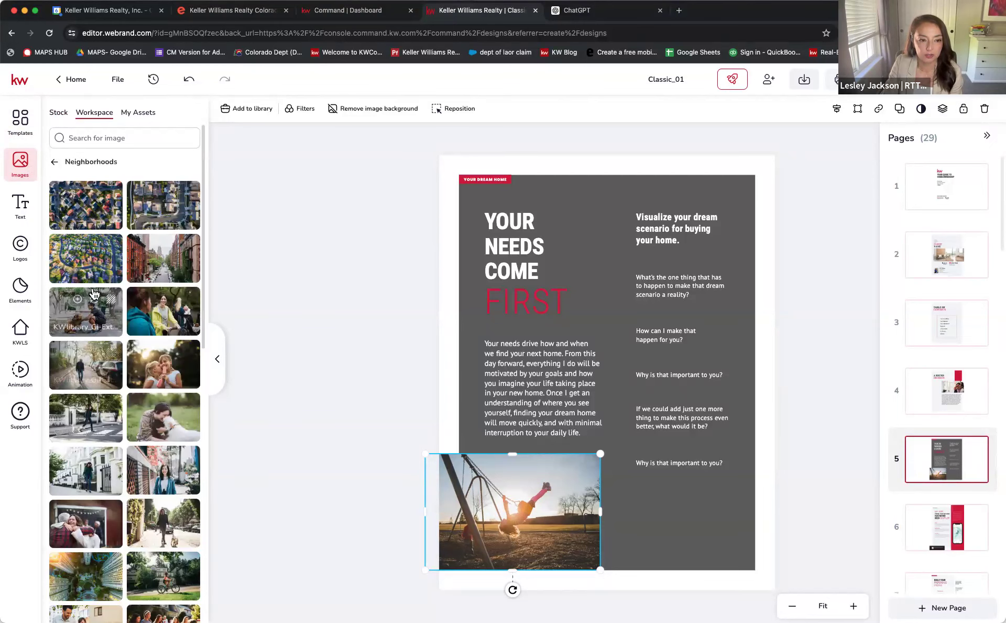
pyautogui.scroll(-1, 165, 446)
pyautogui.scroll(-7, 165, 446)
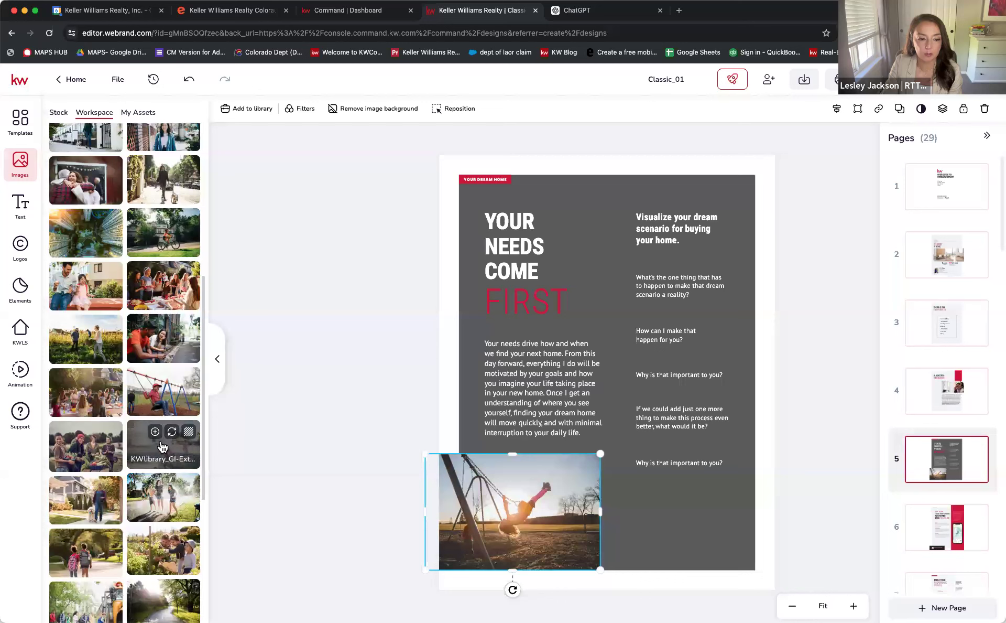
pyautogui.click(89, 247)
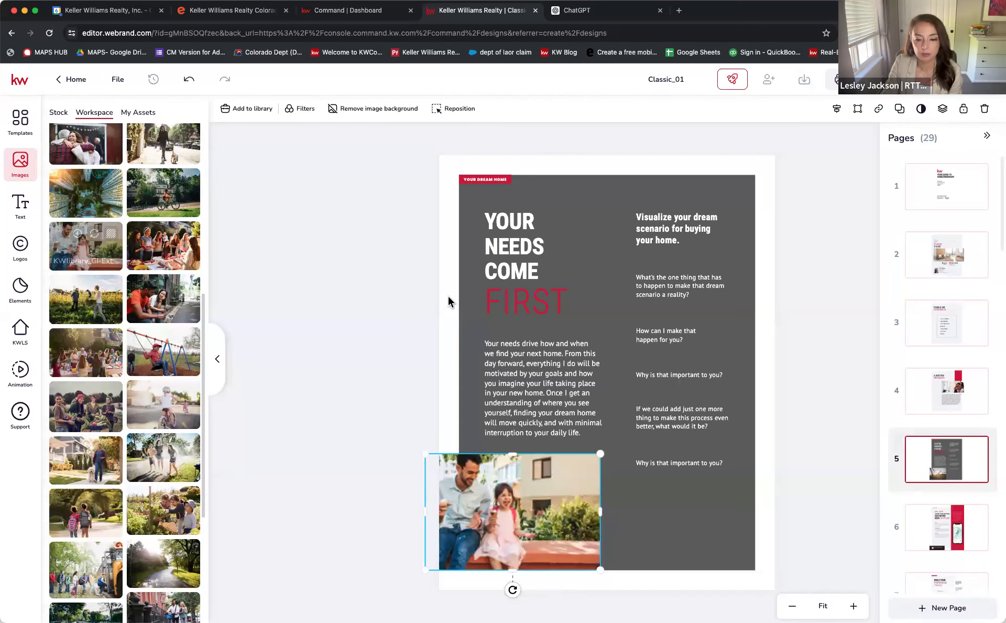
pyautogui.click(814, 291)
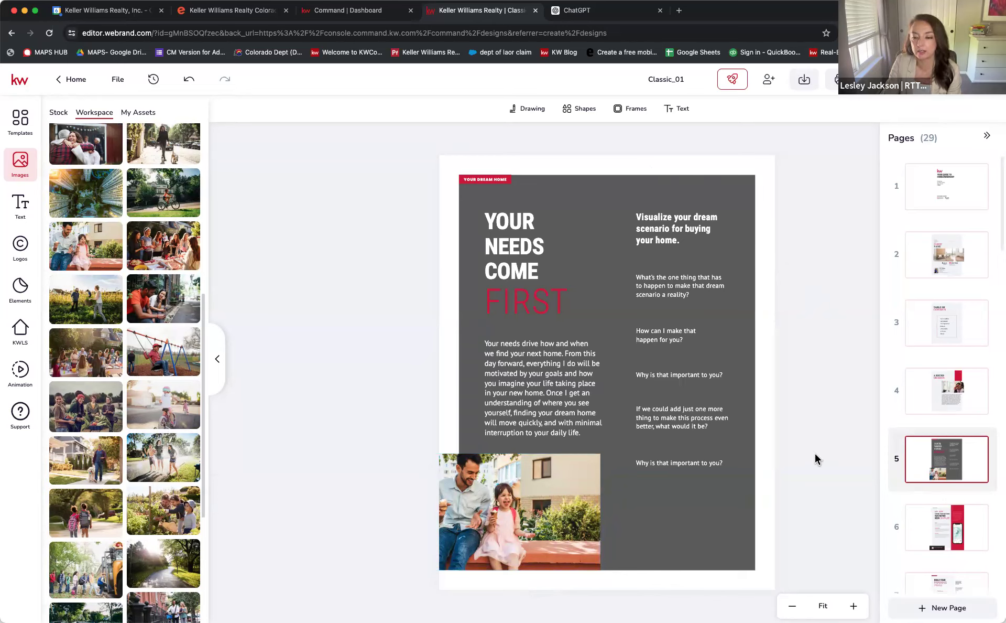
# - Review the My App, Build Your Preference Profile and Your Home Wish List pages, from page 6 to page 11
pyautogui.click(954, 537)
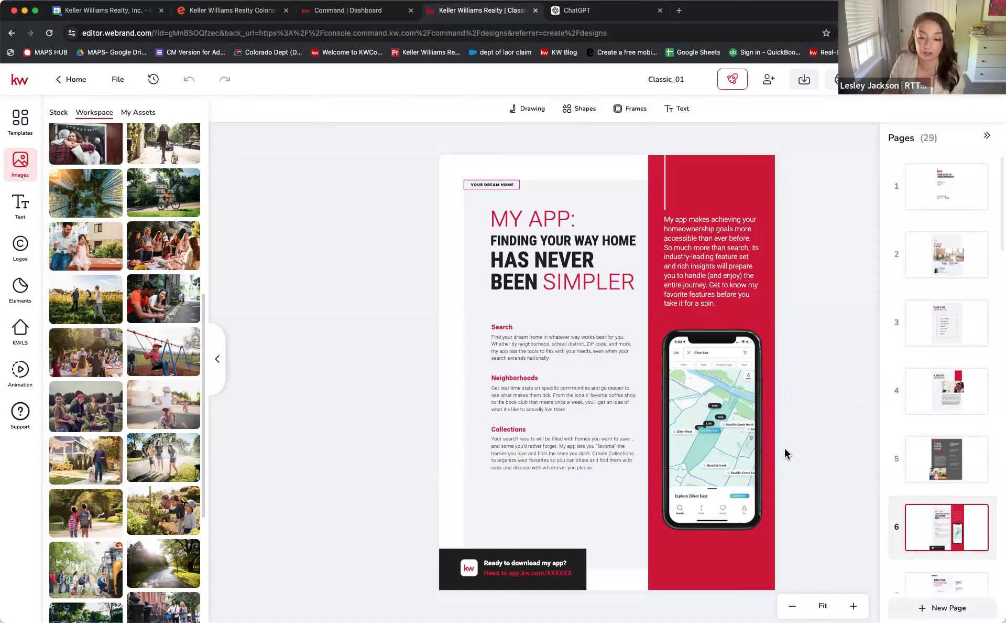
pyautogui.scroll(-5, 990, 433)
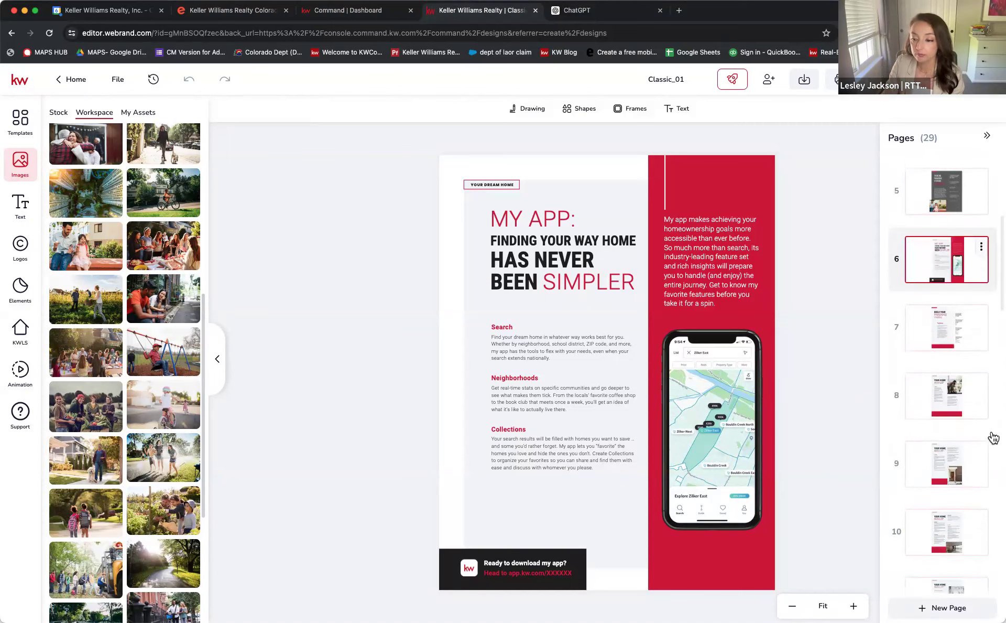
pyautogui.click(948, 339)
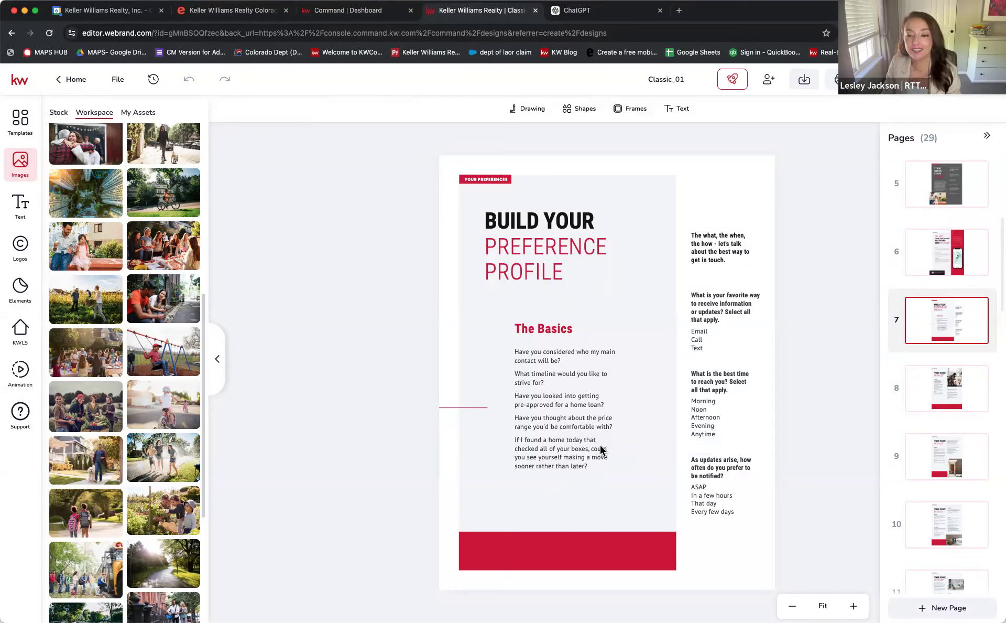
pyautogui.click(933, 398)
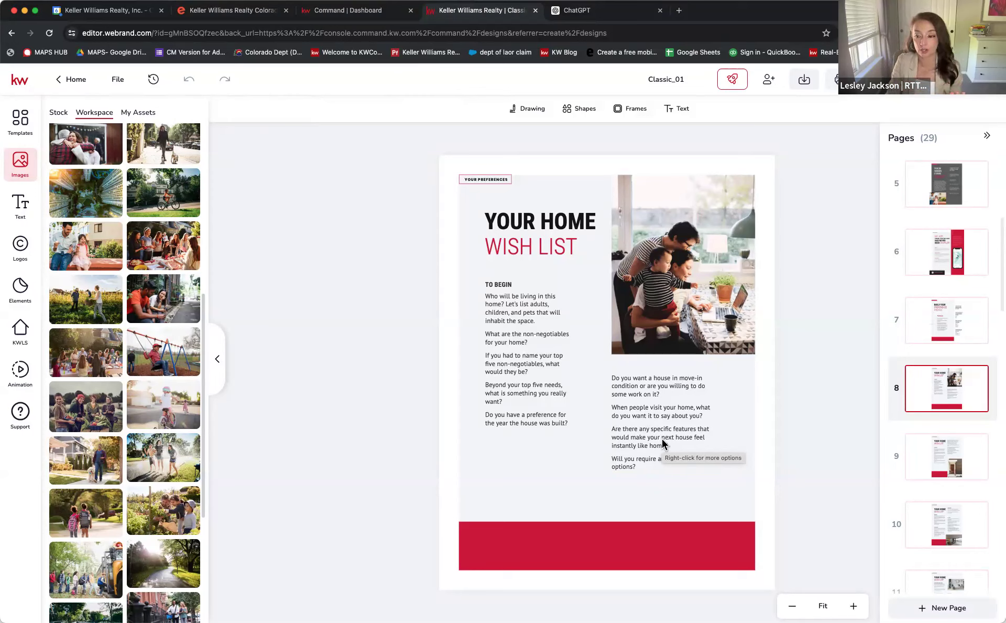
pyautogui.click(952, 464)
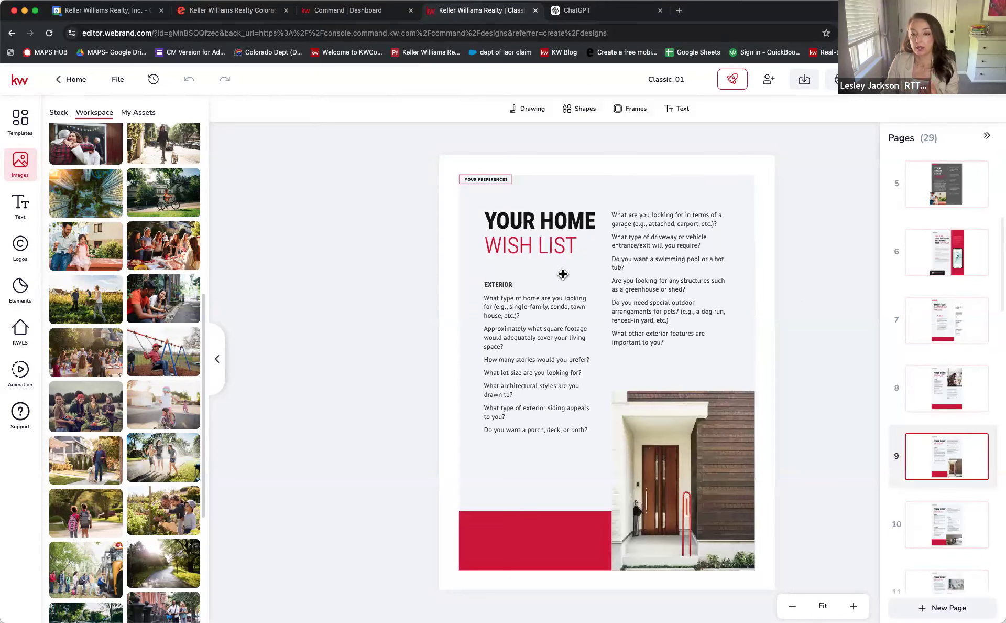
pyautogui.scroll(-3, 922, 433)
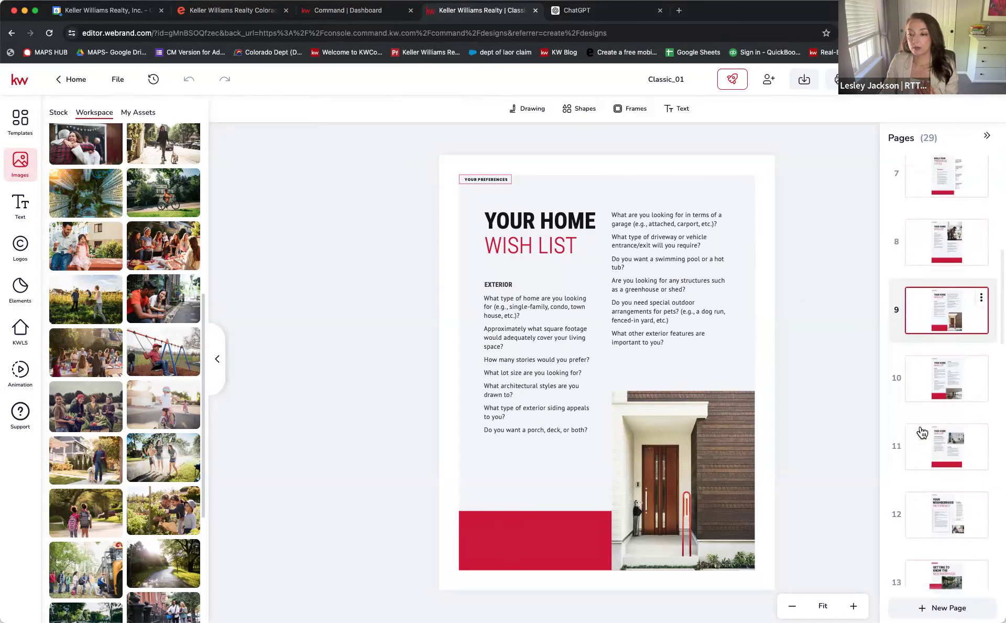
pyautogui.click(953, 380)
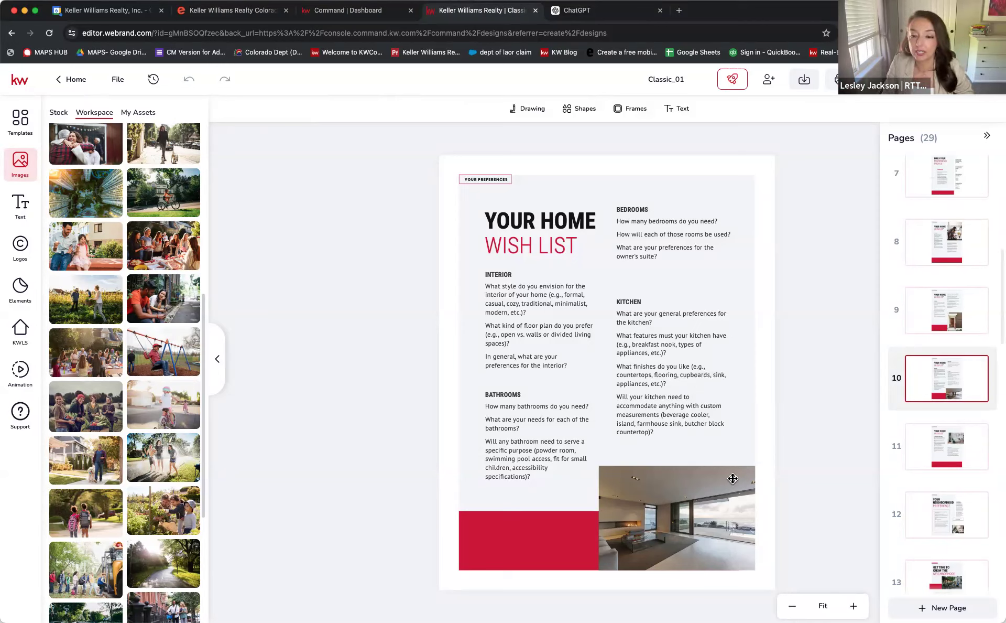
pyautogui.click(957, 464)
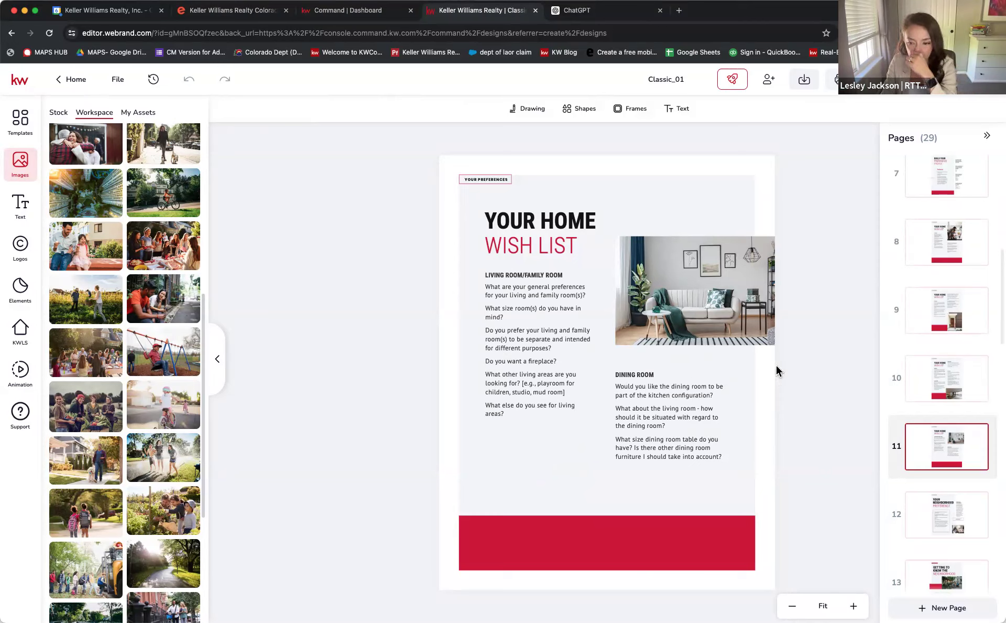
# - Examine the Getting to Know the Neighborhood page and its body text, and open page 14
pyautogui.scroll(-3, 925, 396)
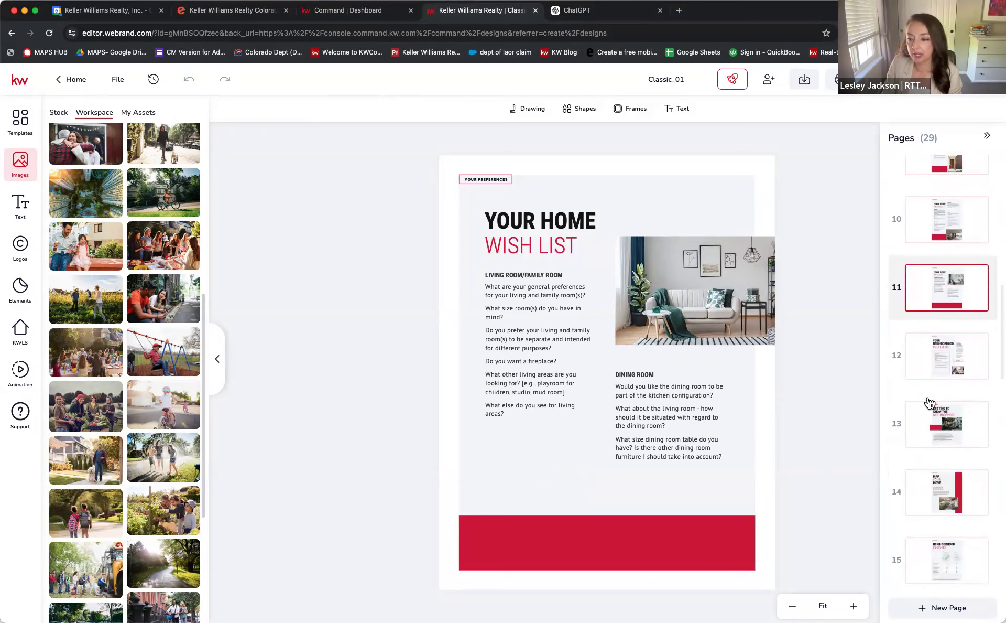
pyautogui.click(934, 438)
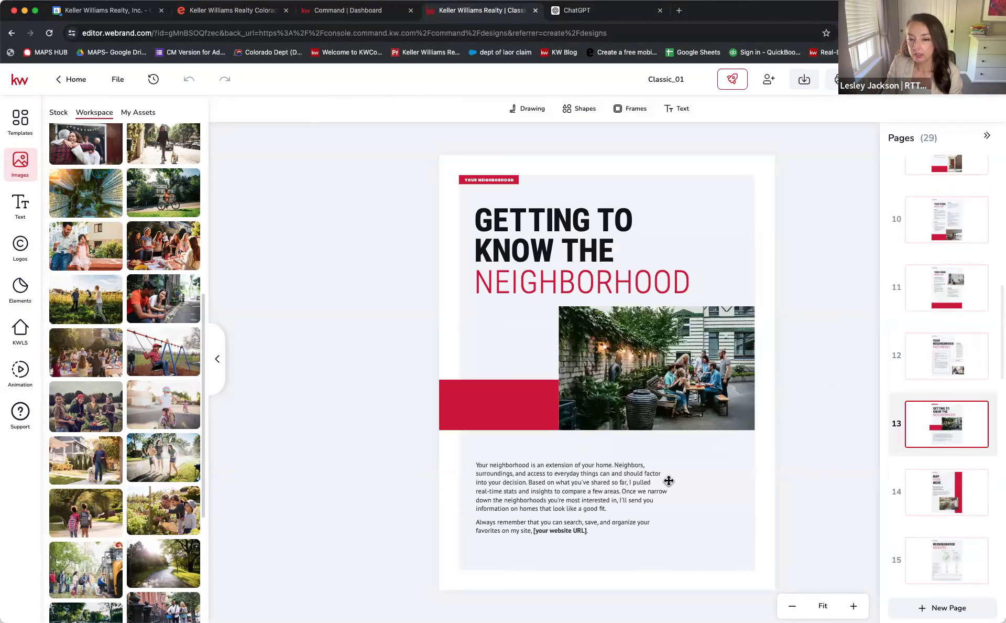
pyautogui.scroll(-3, 951, 427)
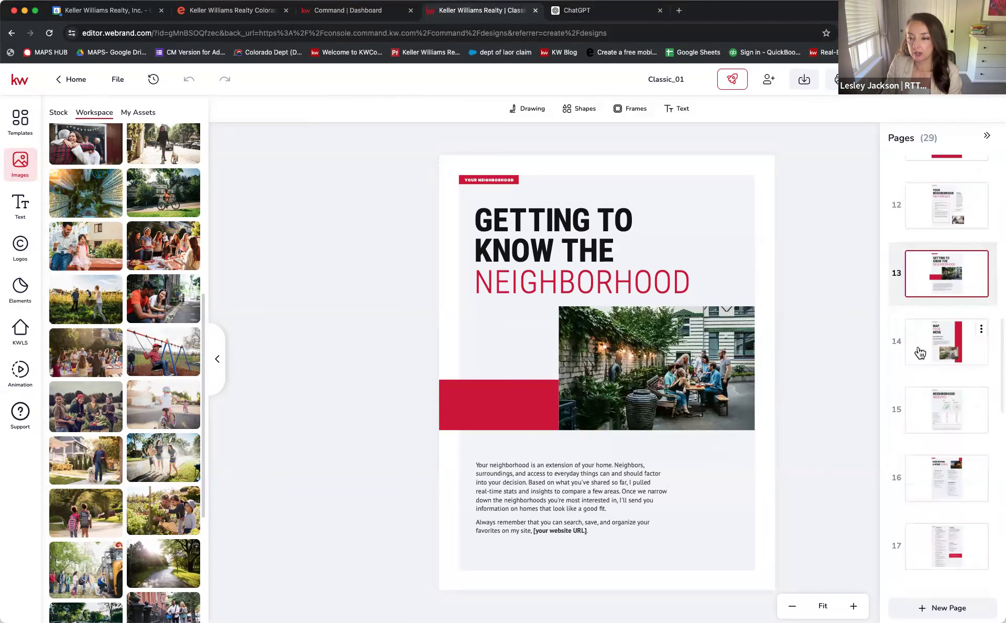
pyautogui.click(589, 513)
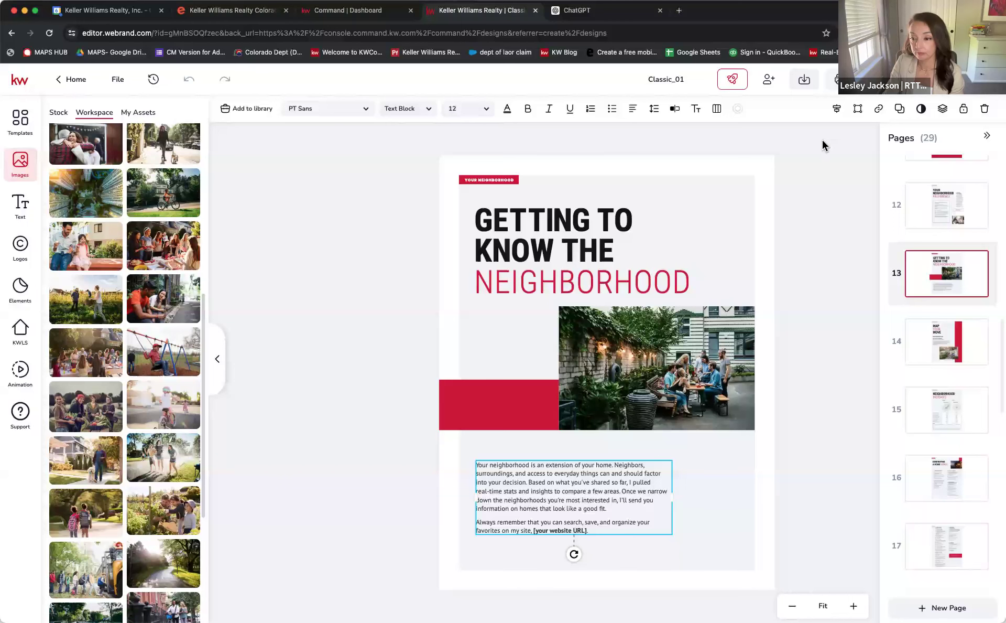
pyautogui.click(925, 331)
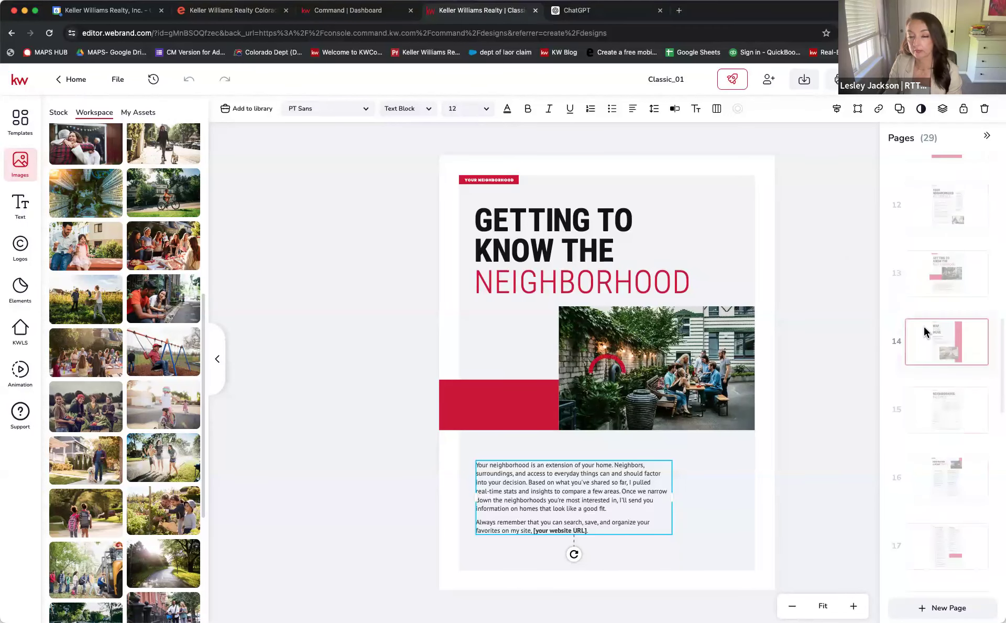
# - Select the Barton Hills map on the Neighborhood Insights page and open the KWLS neighborhood snapshot search
pyautogui.click(955, 414)
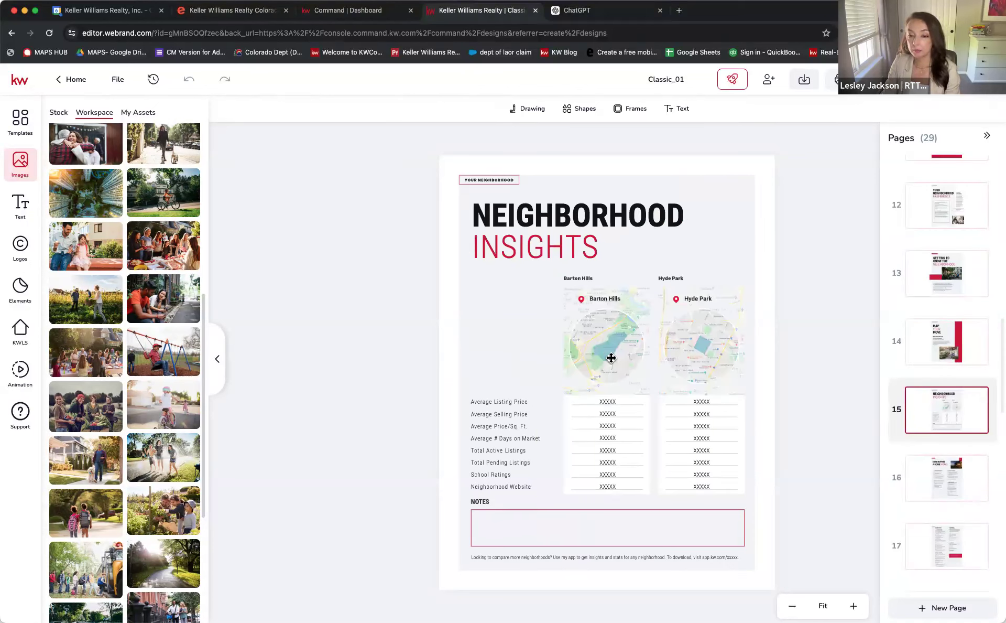
pyautogui.click(604, 387)
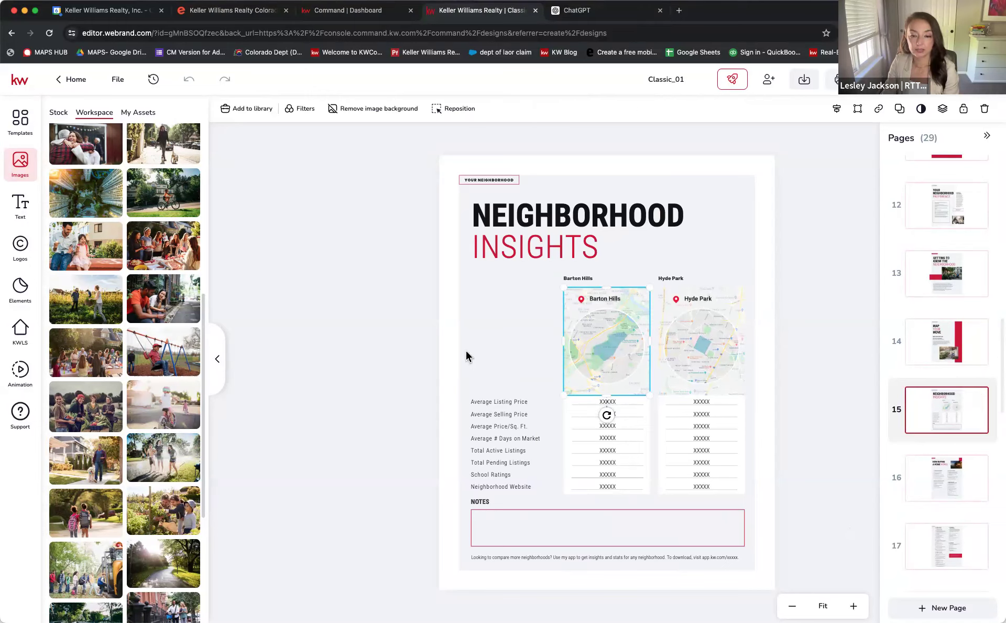
pyautogui.click(21, 334)
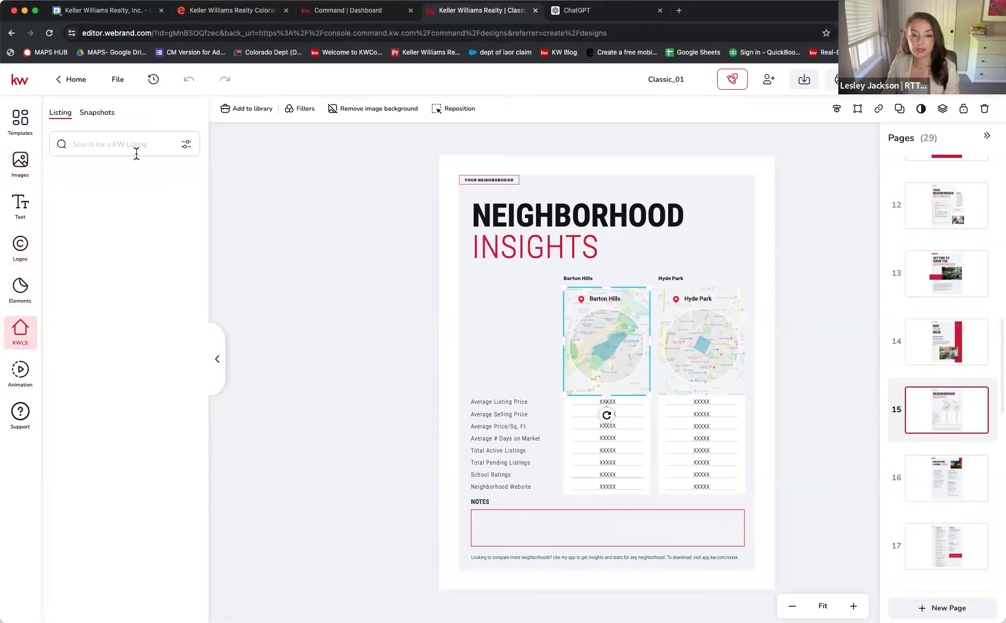
pyautogui.click(140, 149)
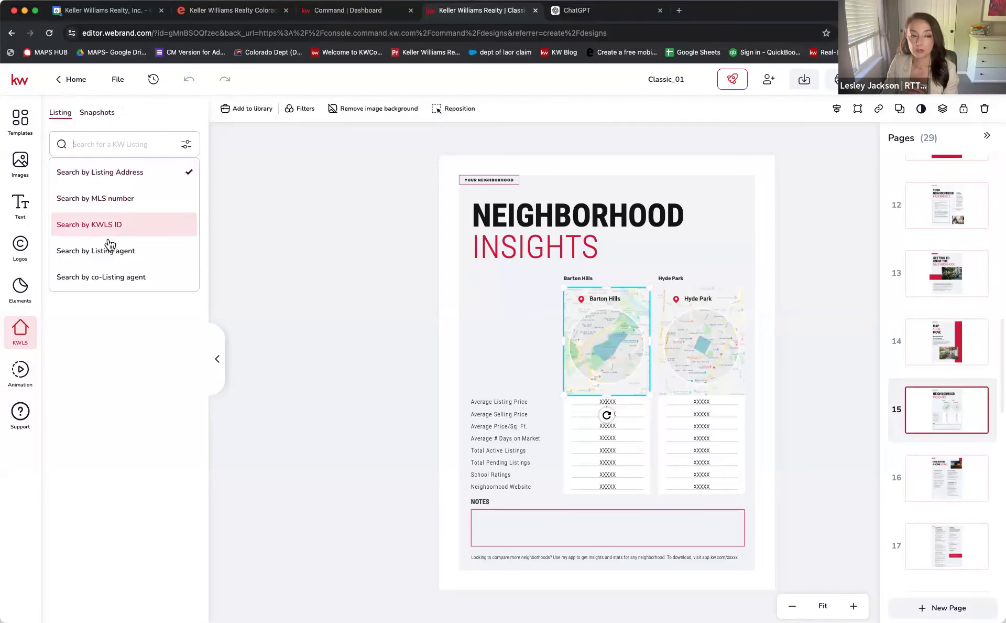
pyautogui.click(97, 112)
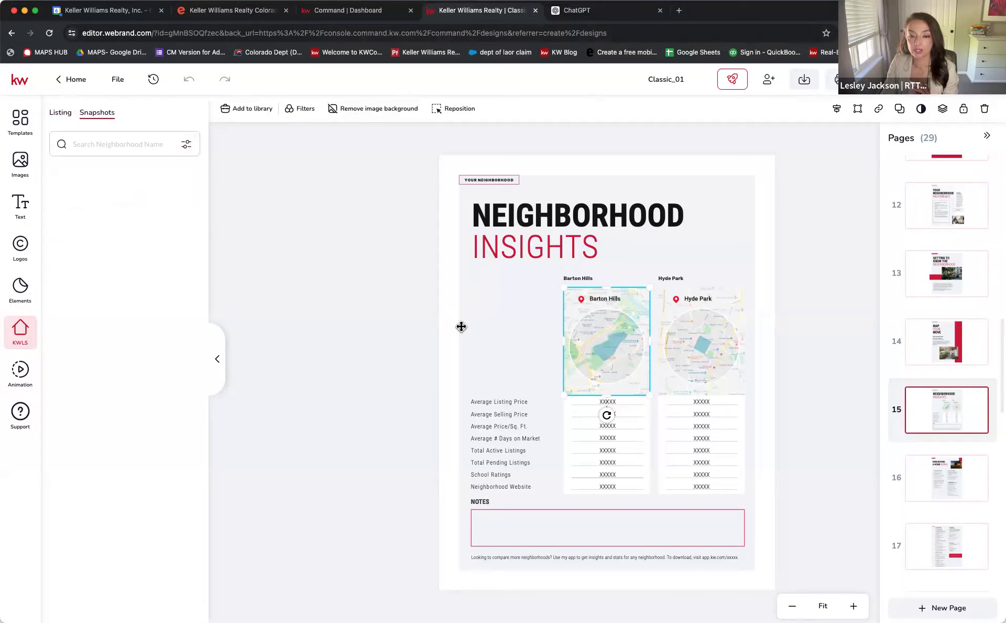
pyautogui.click(112, 149)
pyautogui.write('littleton')
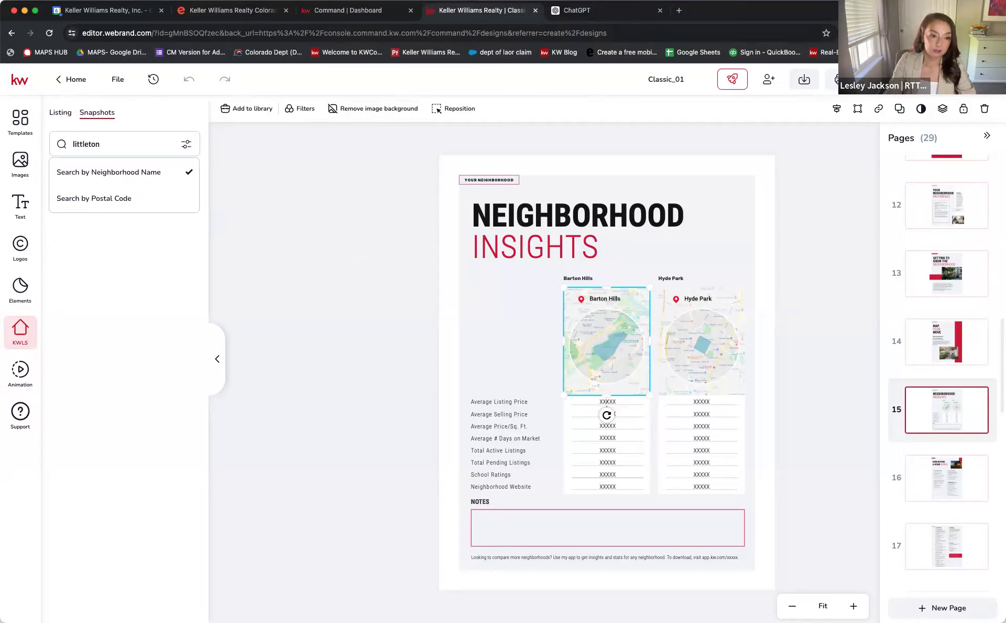
pyautogui.press('BackSpace')
pyautogui.press('BackSpace')
pyautogui.press('BackSpace')
pyautogui.press('BackSpace')
pyautogui.press('BackSpace')
pyautogui.press('BackSpace')
pyautogui.press('BackSpace')
pyautogui.press('BackSpace')
pyautogui.press('BackSpace')
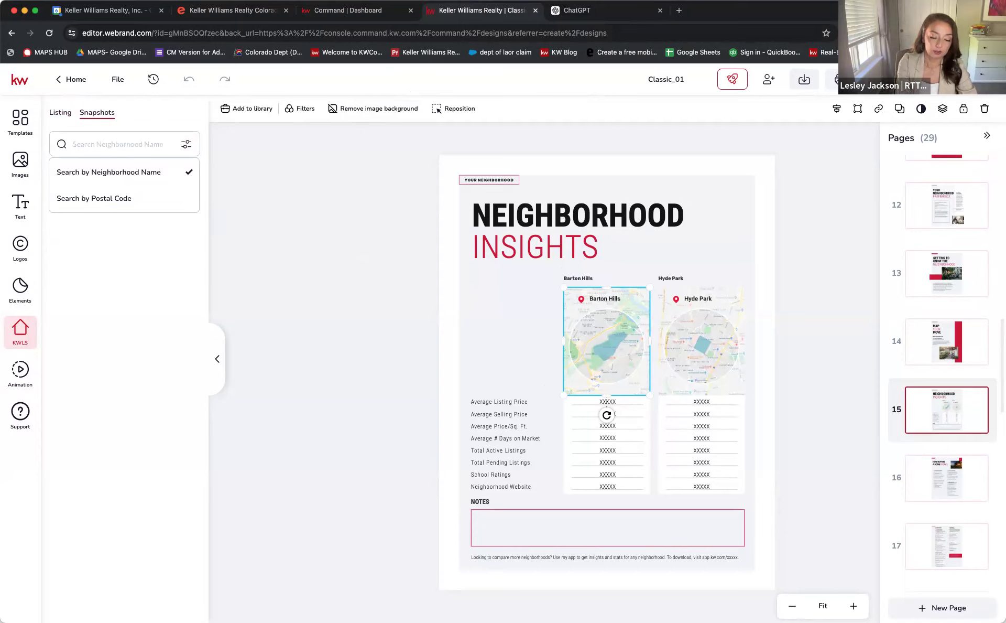
# - Search the neighborhood snapshots for "washington park, denver" and expand the Washington Park East entry
pyautogui.write('washingt')
pyautogui.write('i')
pyautogui.write('o')
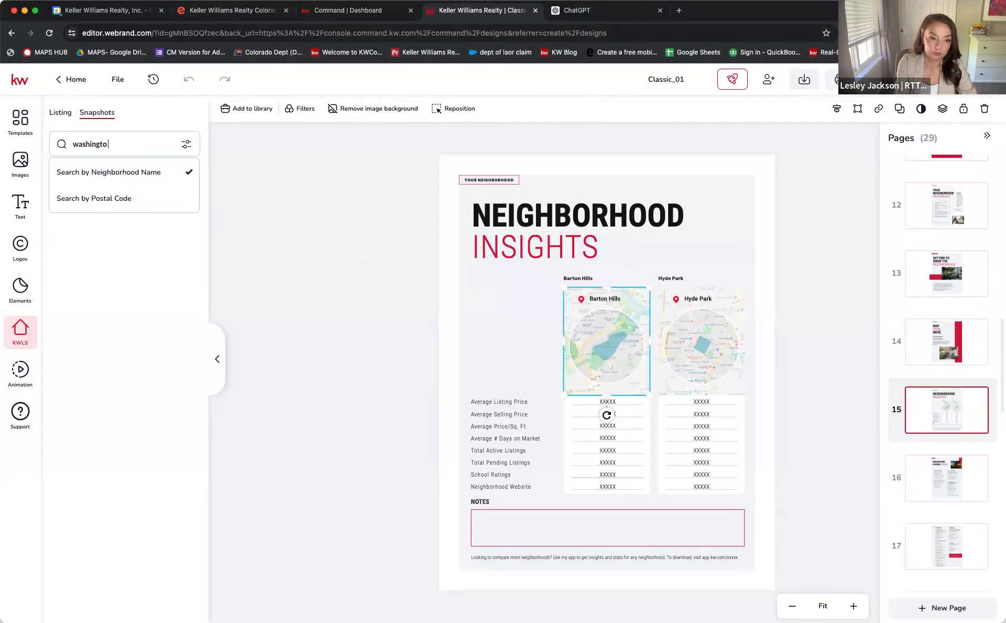
pyautogui.write('n park, denver')
pyautogui.press('Return')
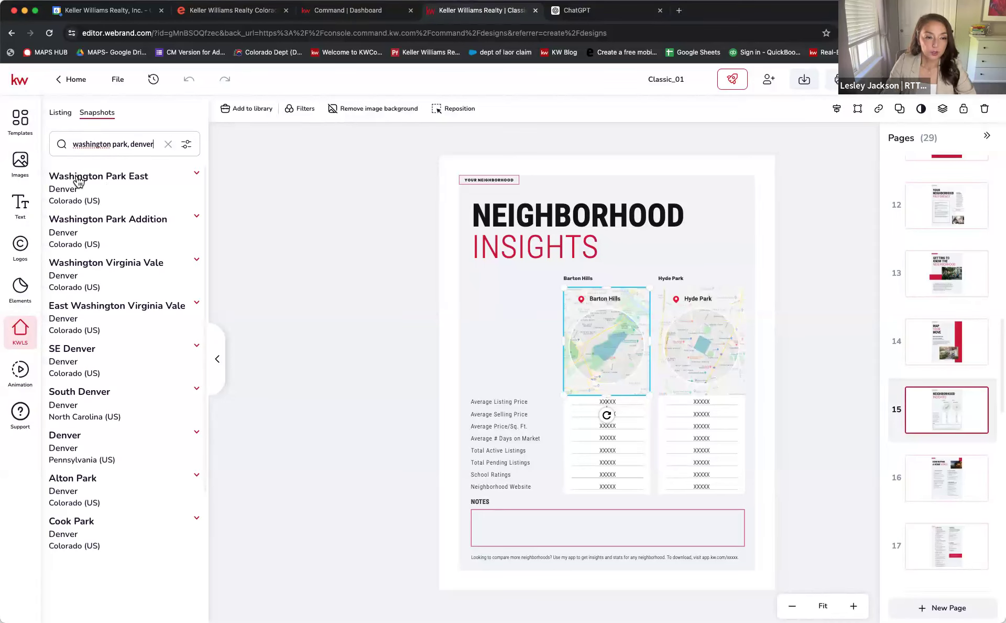
pyautogui.click(84, 184)
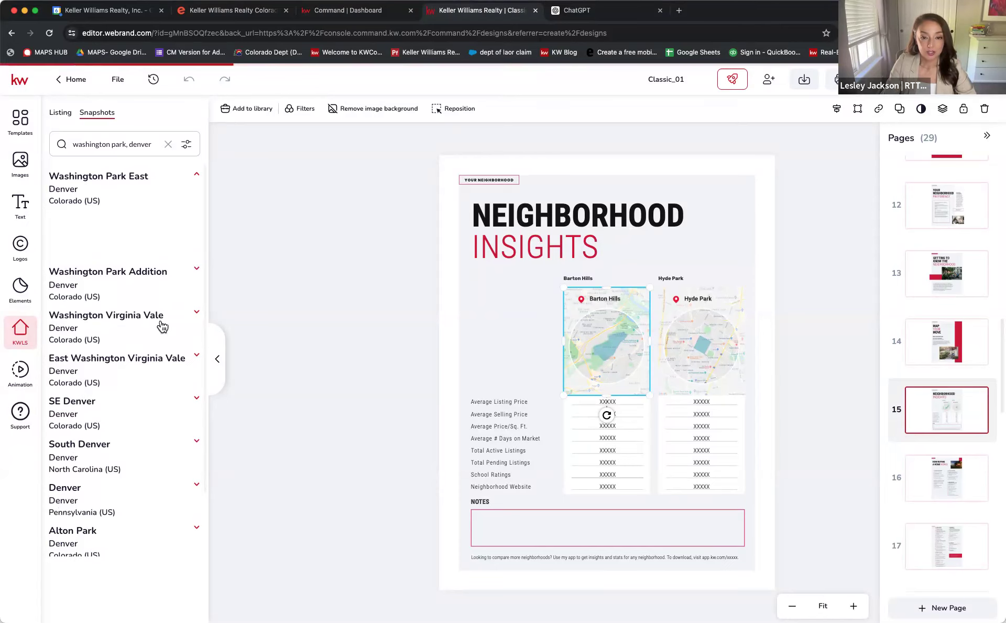
# - Replace the Barton Hills map with the horizontal Washington Park East snapshot and widen its frame on both sides to show the statistics
pyautogui.scroll(-3, 160, 359)
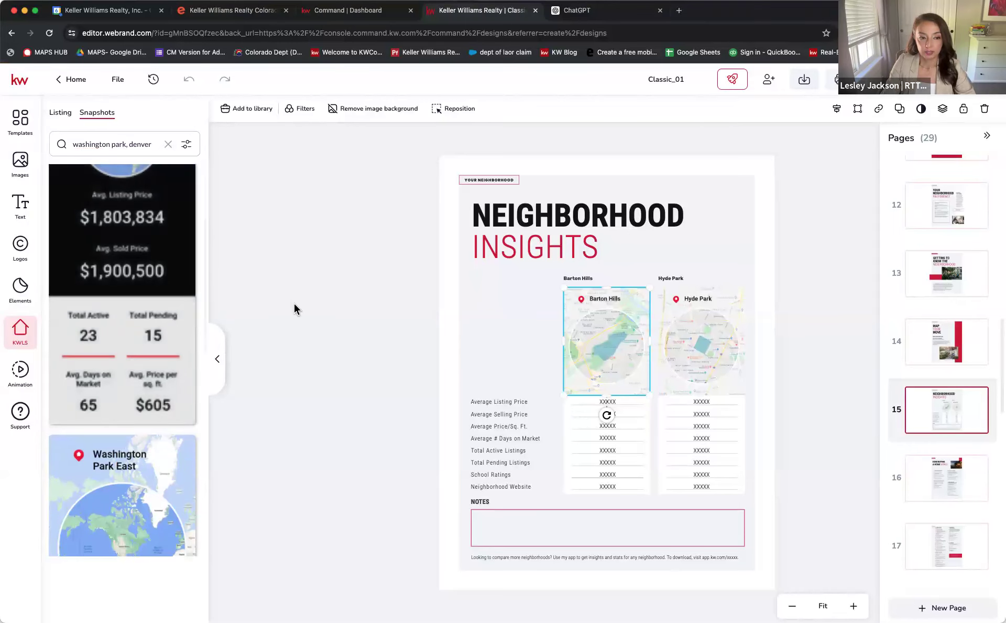
pyautogui.scroll(3, 163, 356)
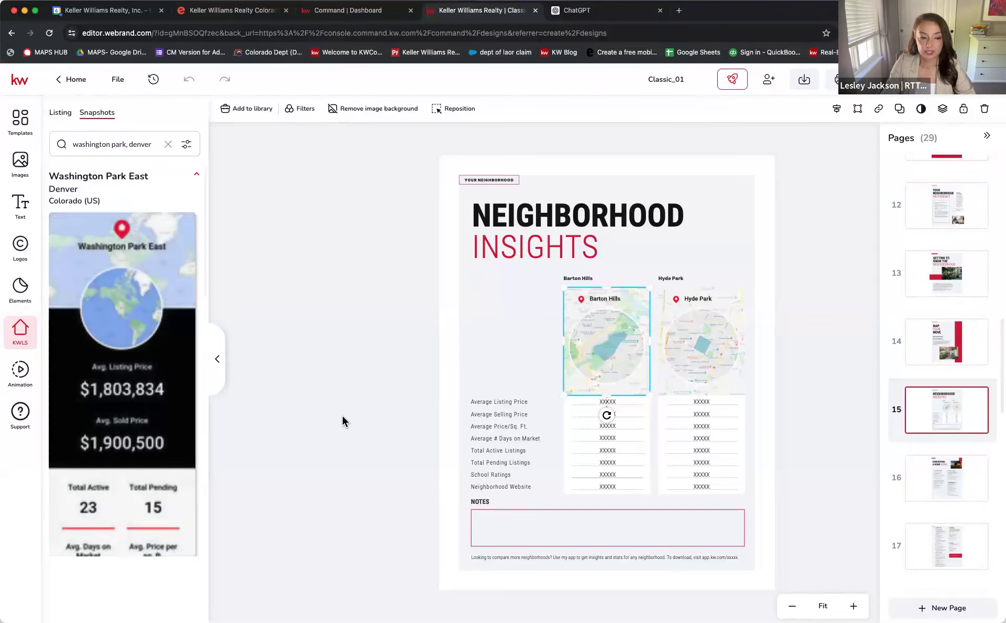
pyautogui.scroll(-3, 141, 458)
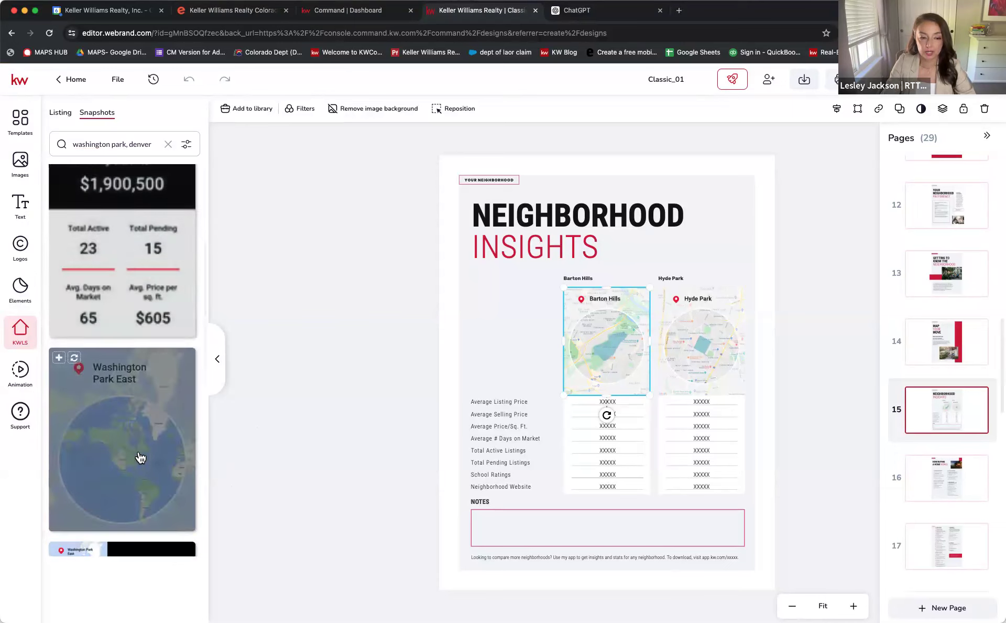
pyautogui.scroll(-5, 138, 456)
pyautogui.scroll(-1, 131, 385)
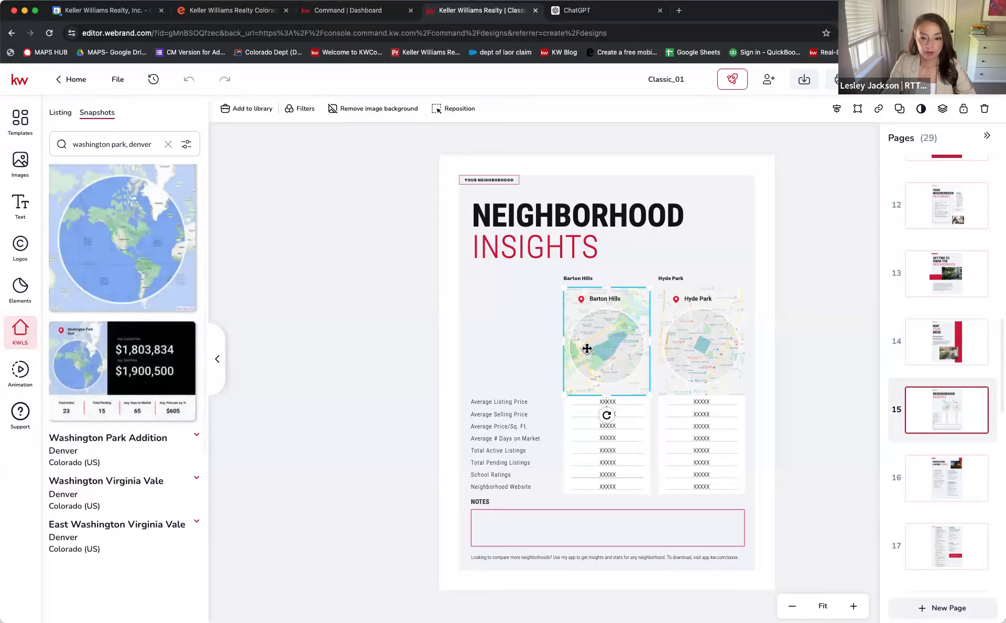
pyautogui.click(76, 332)
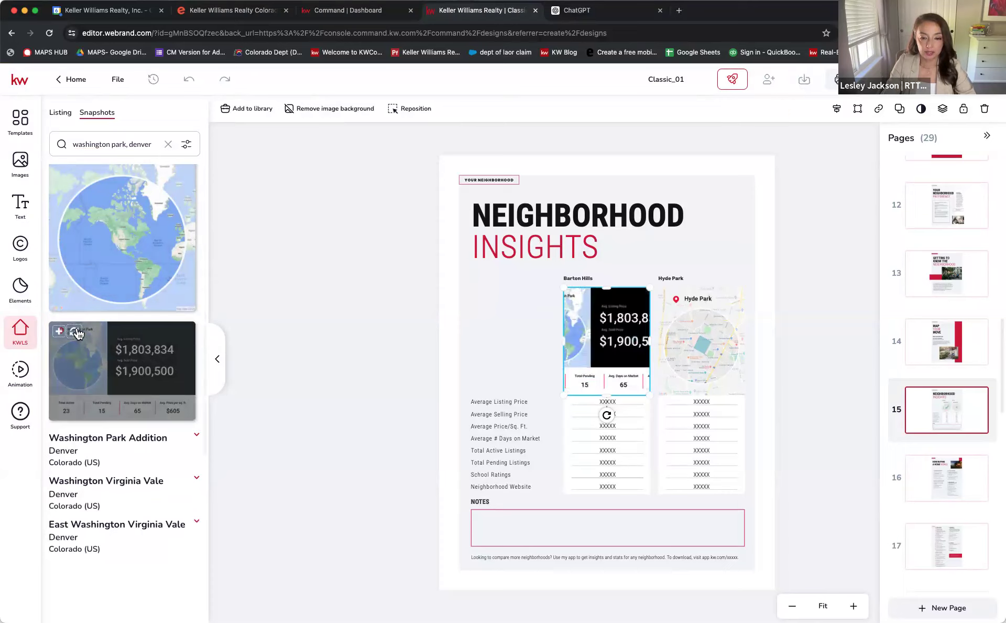
pyautogui.moveTo(564, 341); pyautogui.dragTo(518, 343)
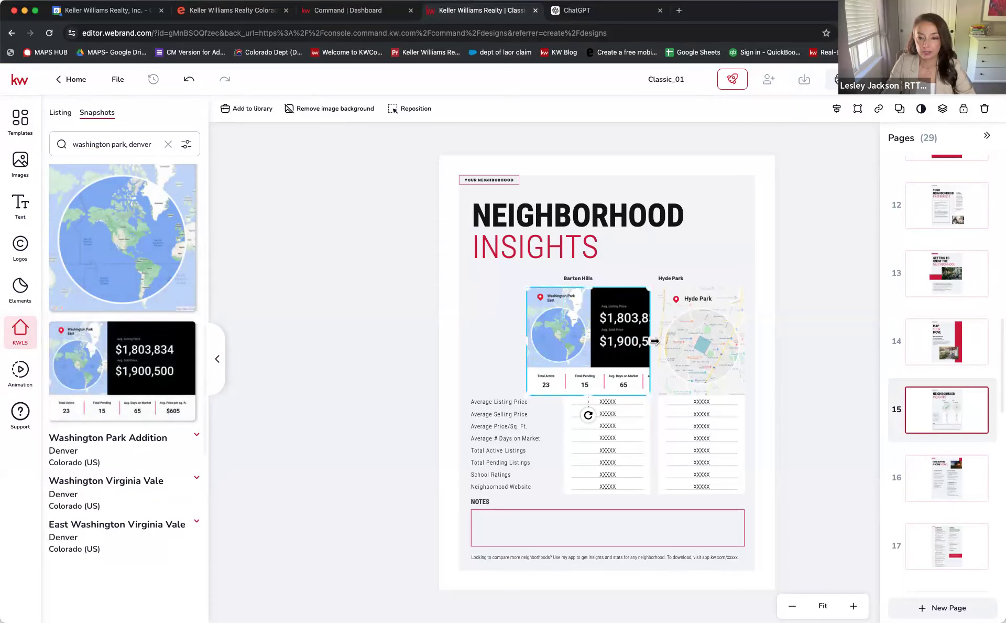
pyautogui.moveTo(652, 341); pyautogui.dragTo(668, 341)
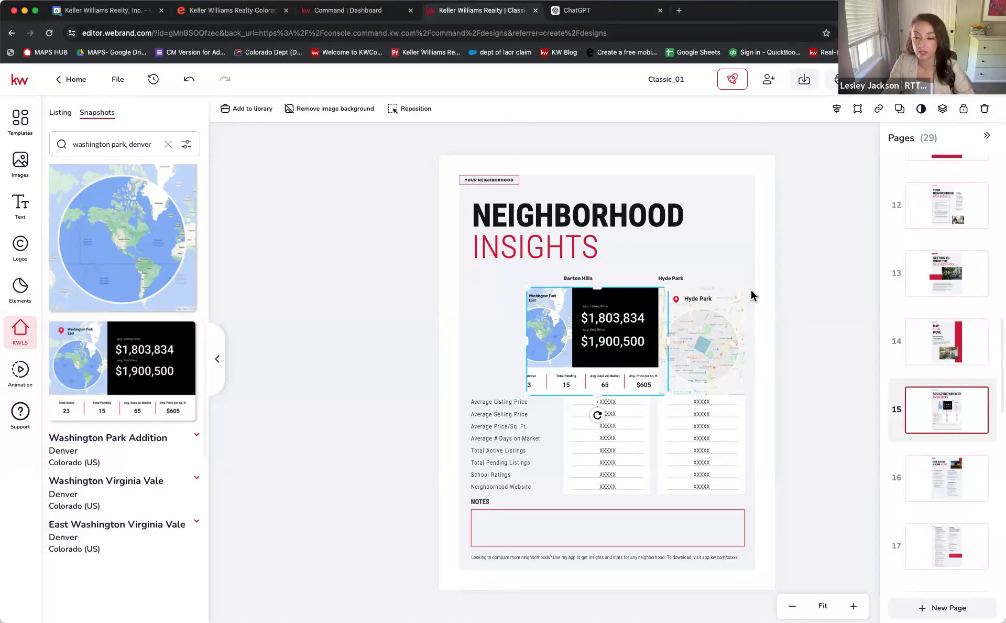
# - Review the How Buying a Home Works page and its continuation on page 17, and skim the other page thumbnails
pyautogui.click(940, 481)
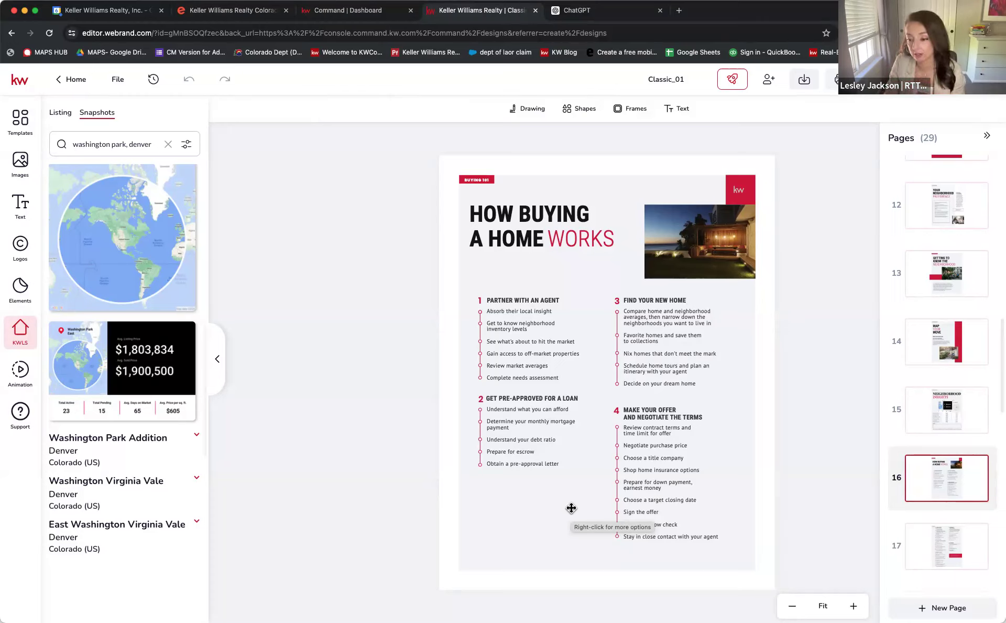
pyautogui.click(936, 557)
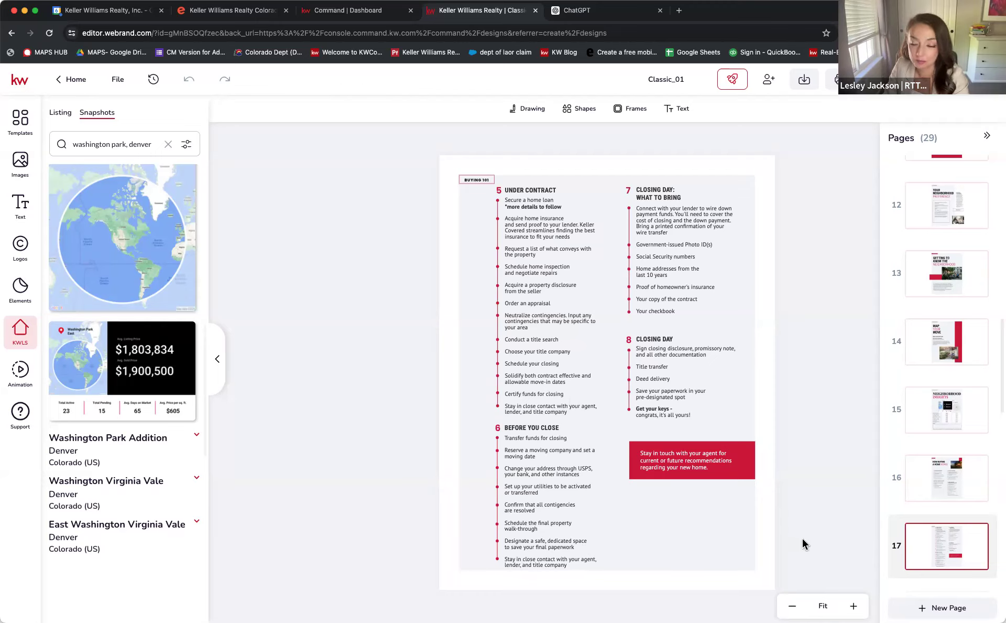
pyautogui.scroll(-2, 956, 477)
pyautogui.scroll(-4, 956, 477)
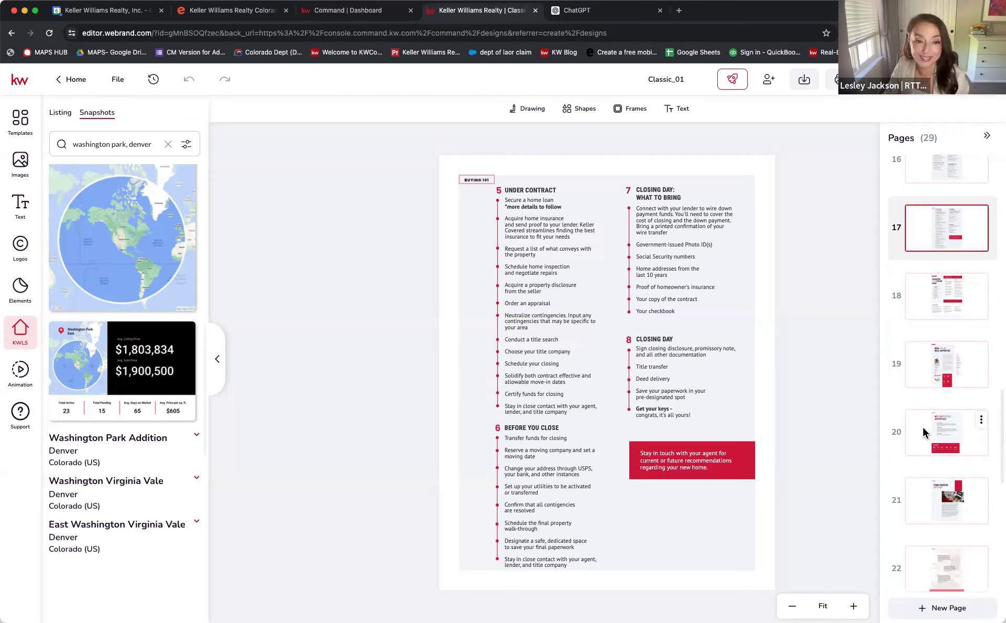
pyautogui.scroll(5, 918, 204)
pyautogui.scroll(10, 918, 204)
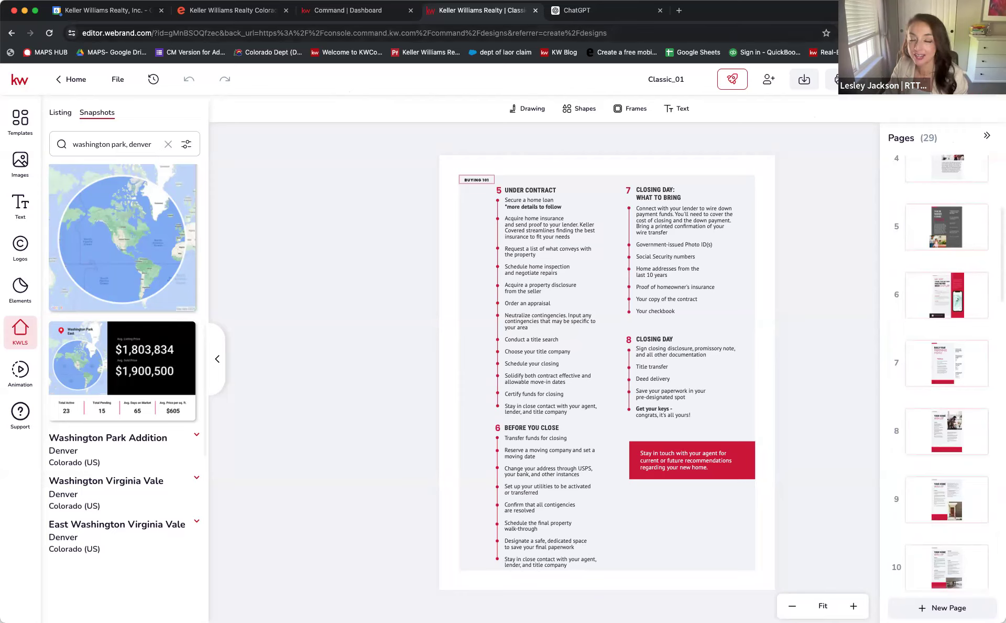
# - Open the download settings, set the file type to PDF for Printing, and dismiss the Bleed Area tip
pyautogui.click(803, 81)
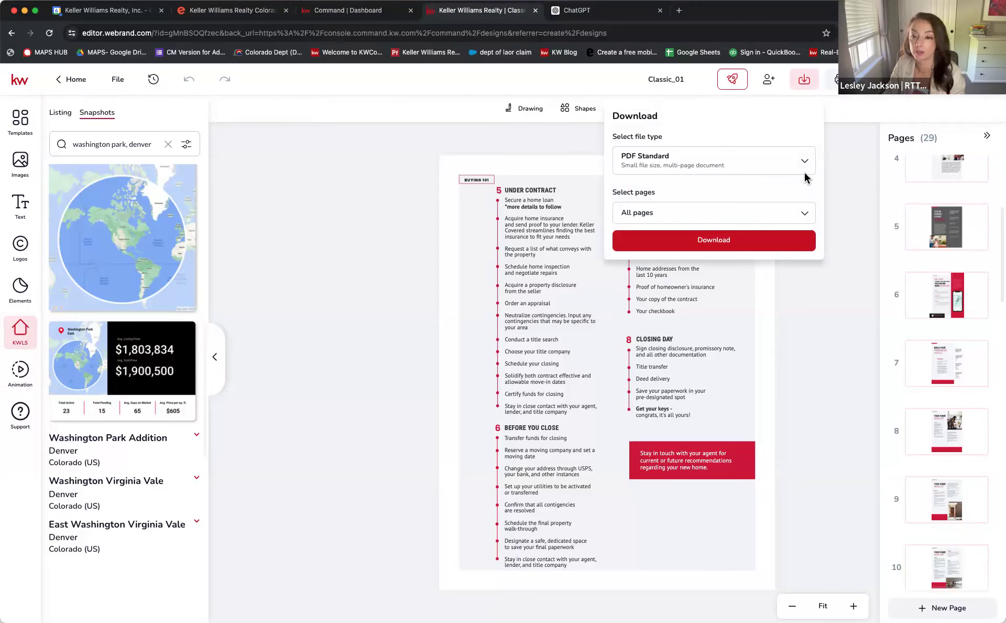
pyautogui.click(804, 162)
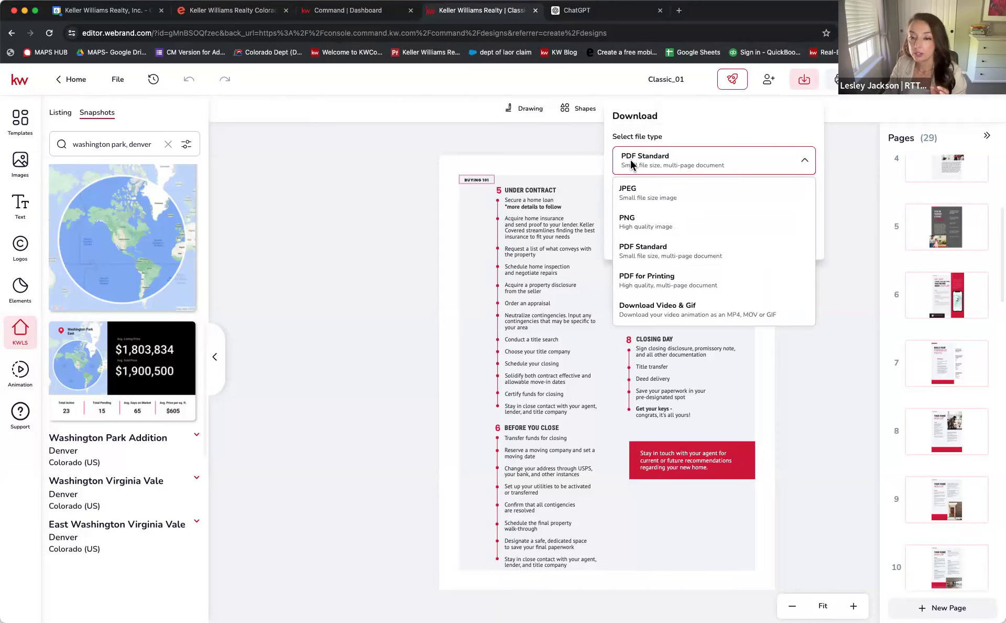
pyautogui.click(679, 286)
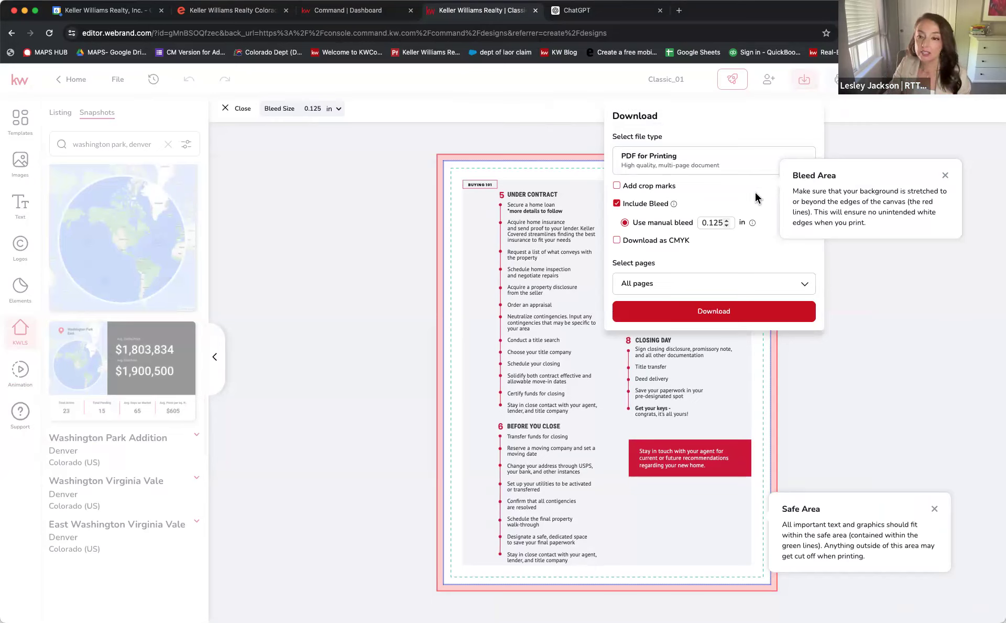
pyautogui.click(946, 177)
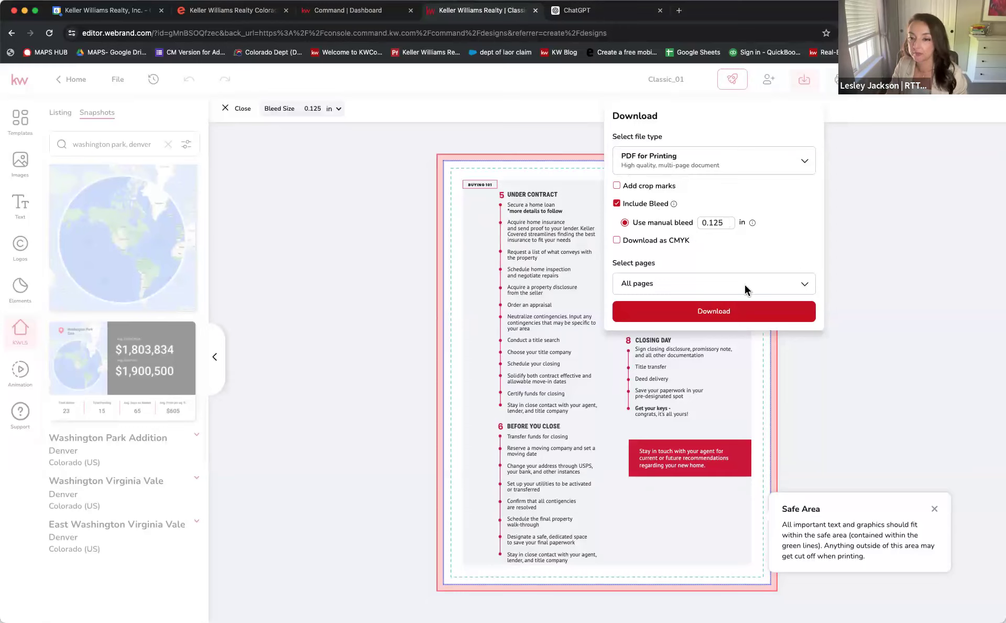
# - Exclude pages 2 and 7 from the pages selected for download, and close the download settings without downloading
pyautogui.click(678, 284)
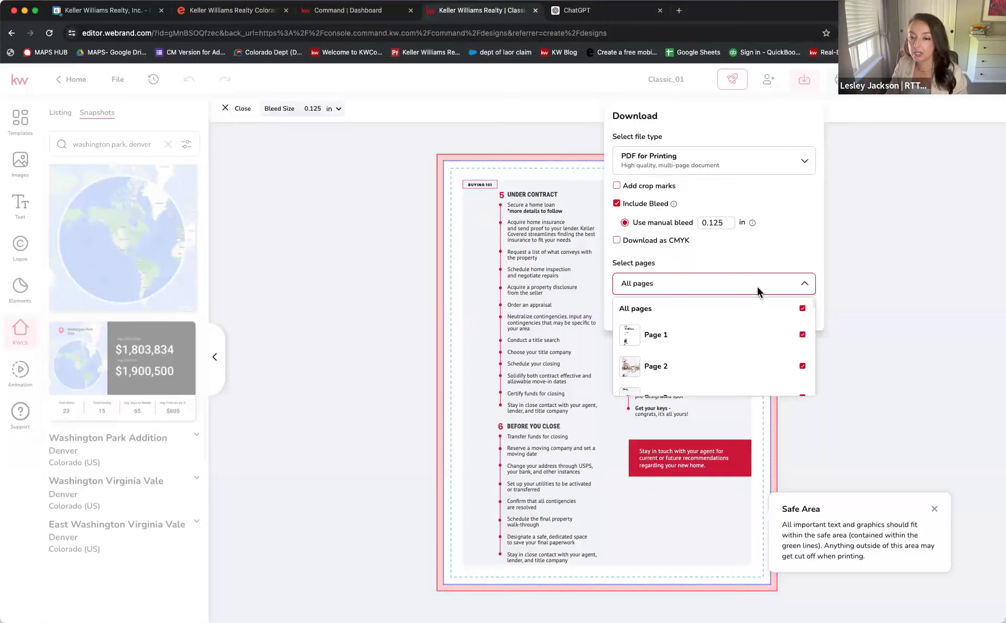
pyautogui.scroll(-15, 787, 330)
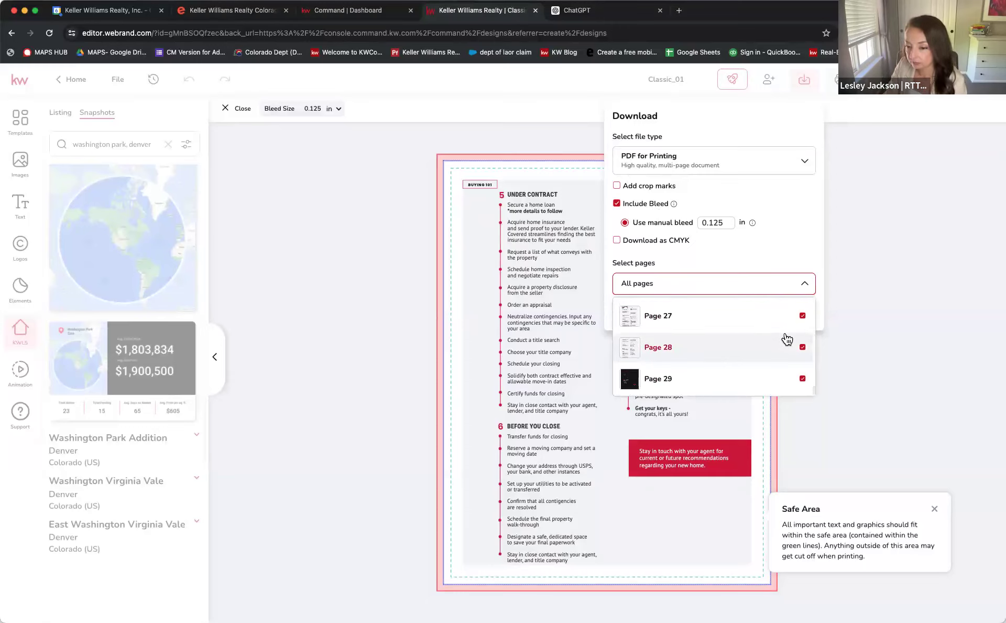
pyautogui.scroll(15, 787, 338)
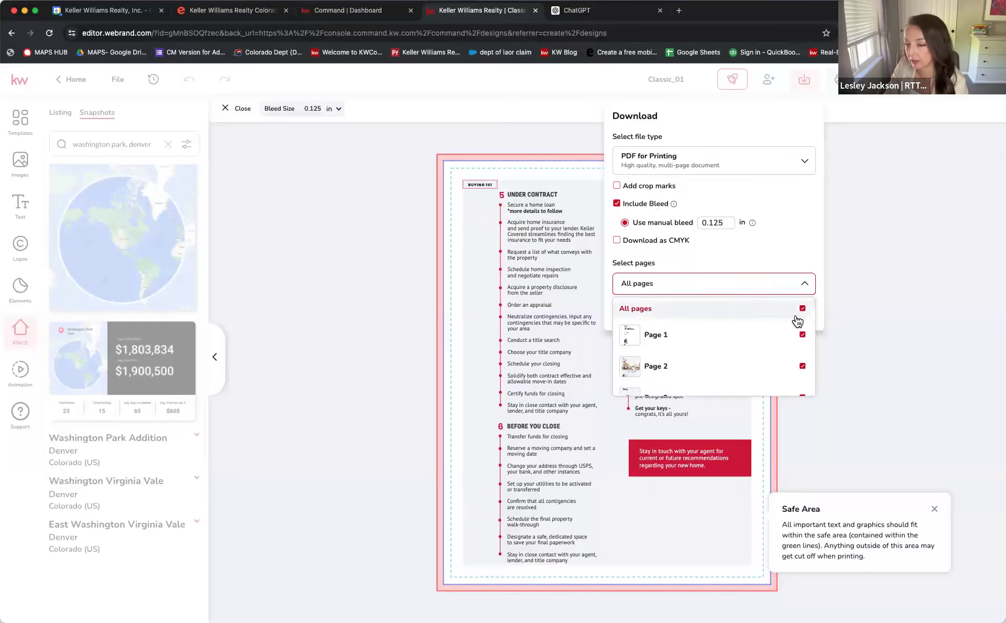
pyautogui.scroll(-15, 759, 348)
pyautogui.scroll(14, 770, 360)
pyautogui.scroll(2, 791, 325)
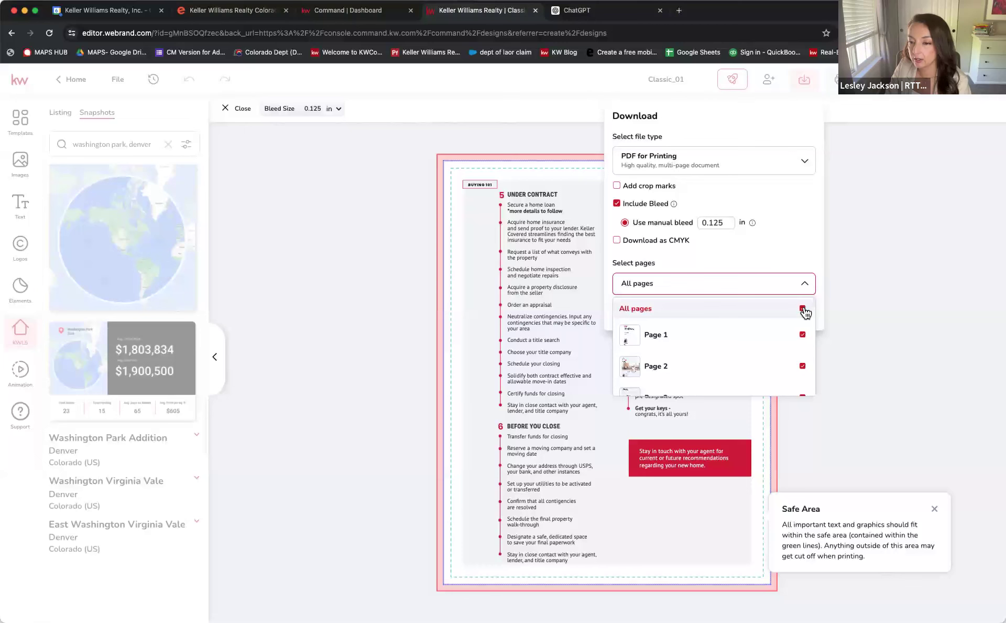
pyautogui.click(802, 366)
pyautogui.scroll(-5, 805, 384)
pyautogui.click(802, 378)
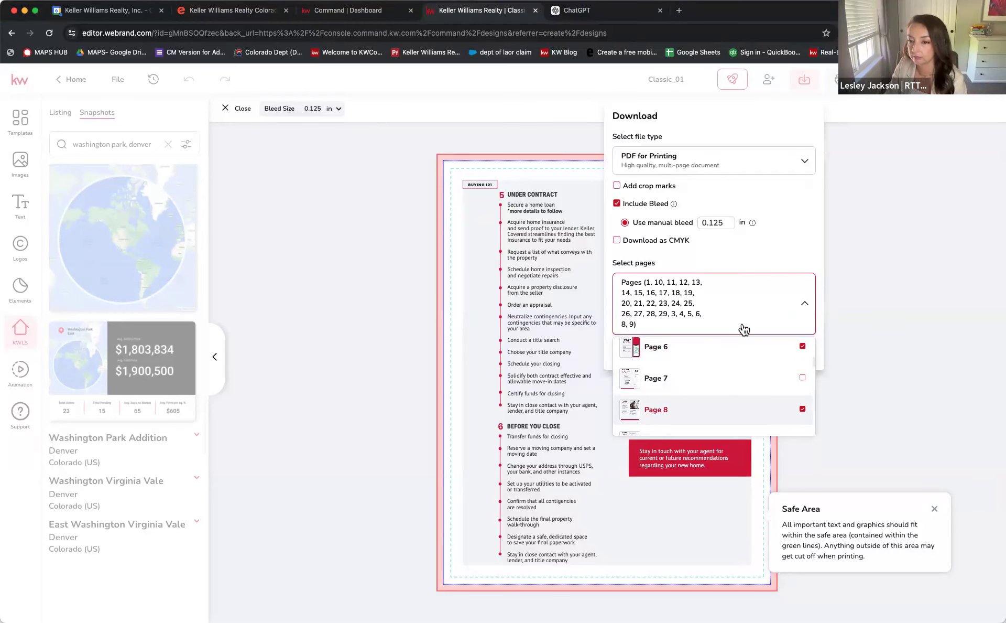
pyautogui.click(804, 214)
pyautogui.click(910, 173)
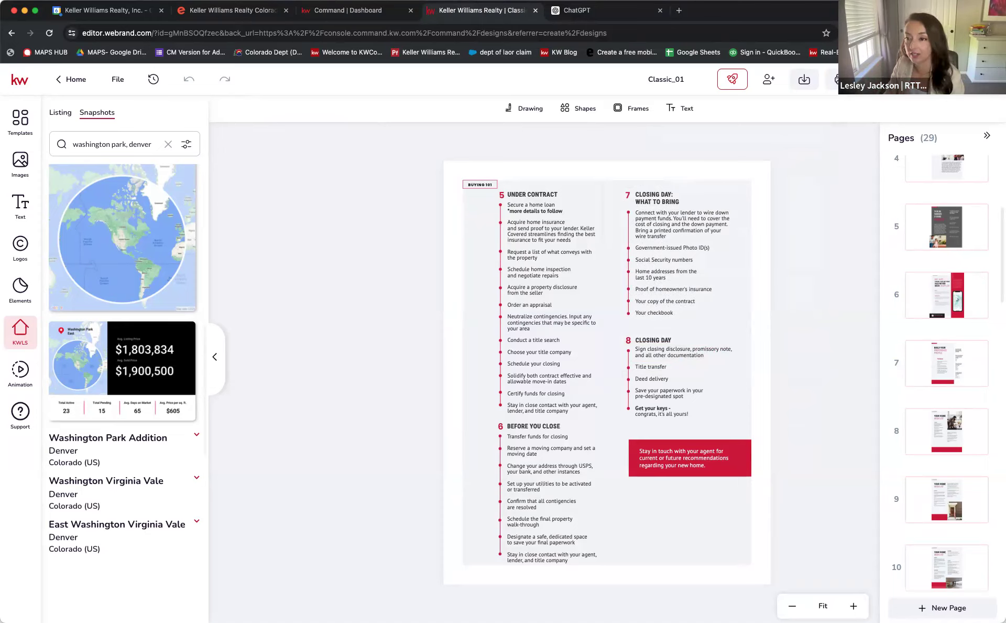
# - Open the project's sharing options, set link access to Anyone with the link, and copy the share link
pyautogui.click(875, 79)
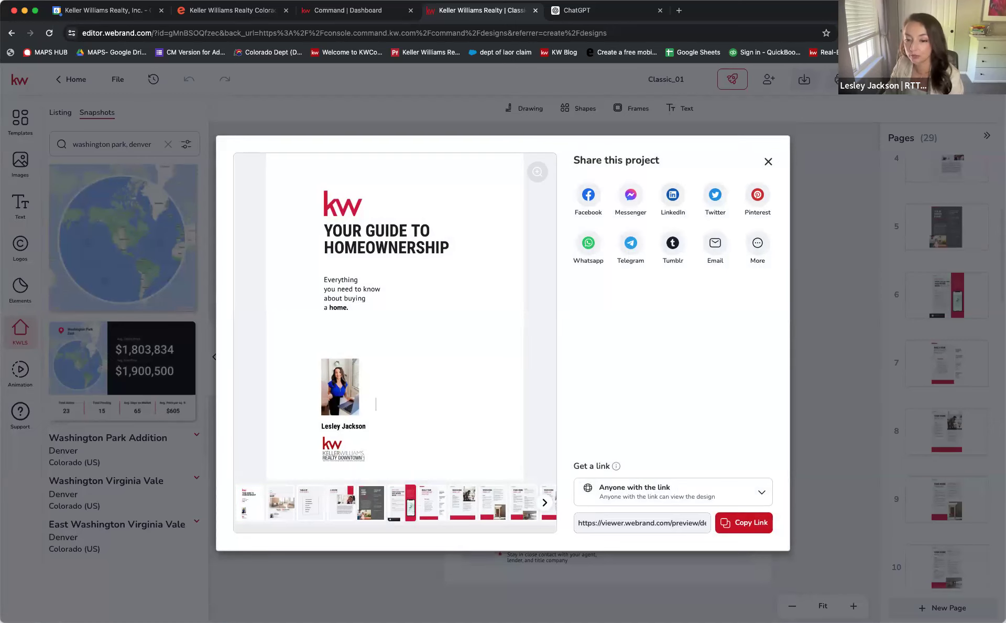
pyautogui.click(760, 488)
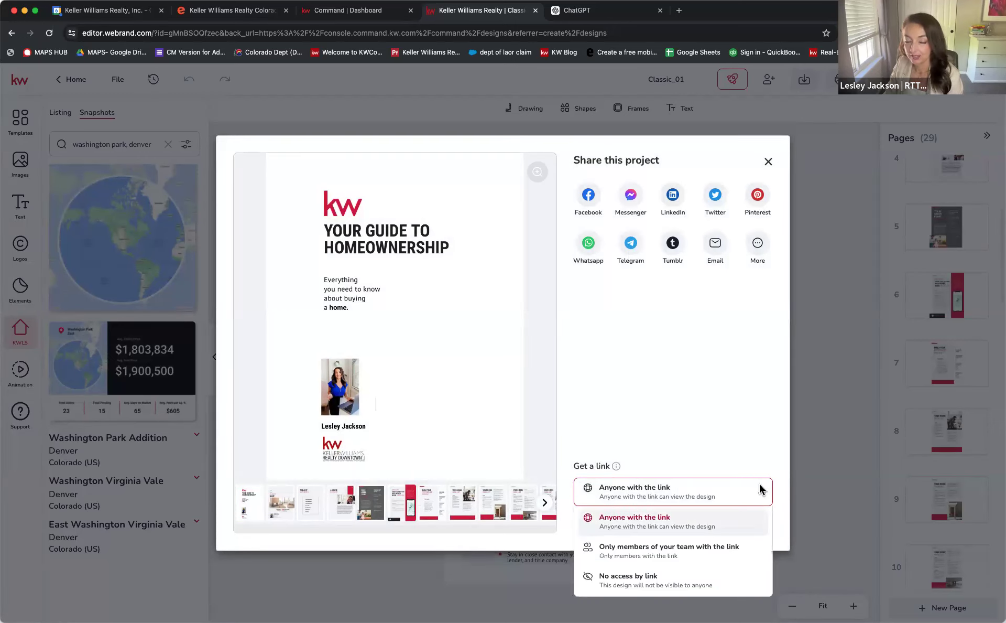
pyautogui.click(659, 527)
pyautogui.click(763, 520)
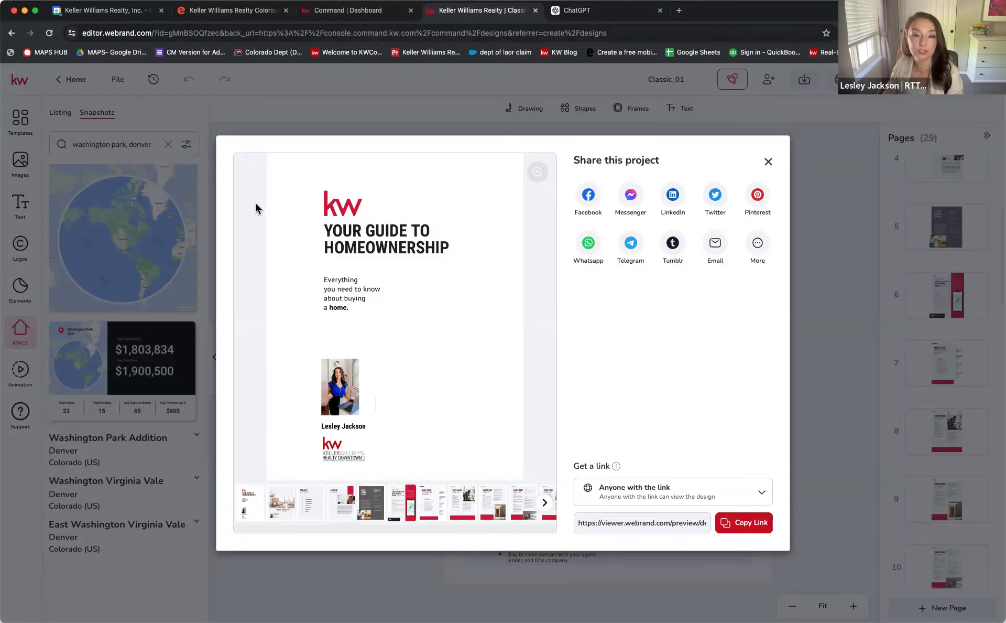
# - Switch to the ChatGPT browser tab, load the copied share link there, and dismiss the error dialog over the preview
pyautogui.click(597, 12)
pyautogui.click(587, 29)
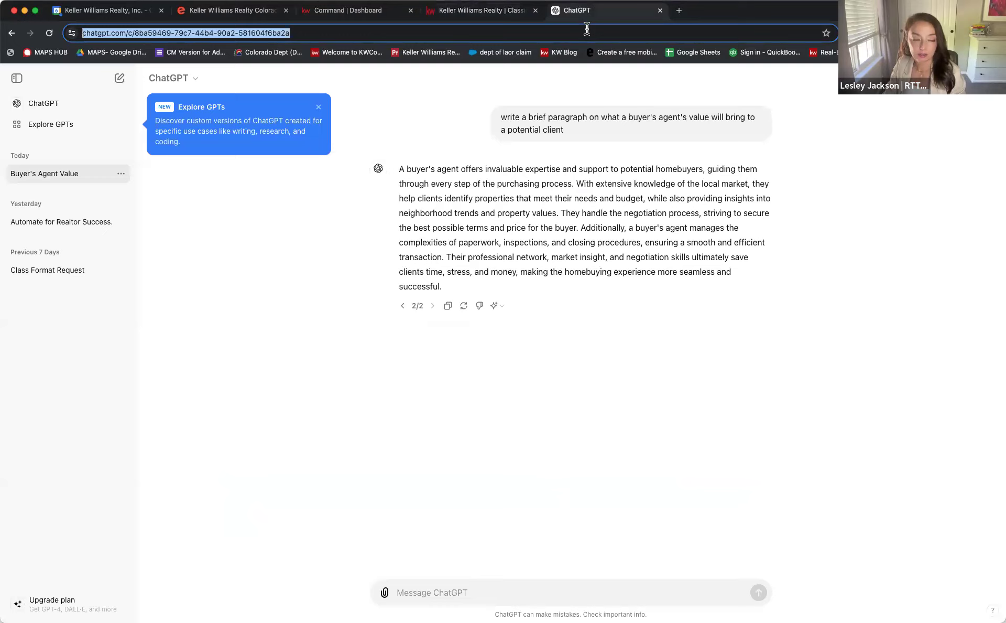
pyautogui.press('super+v')
pyautogui.press('Return')
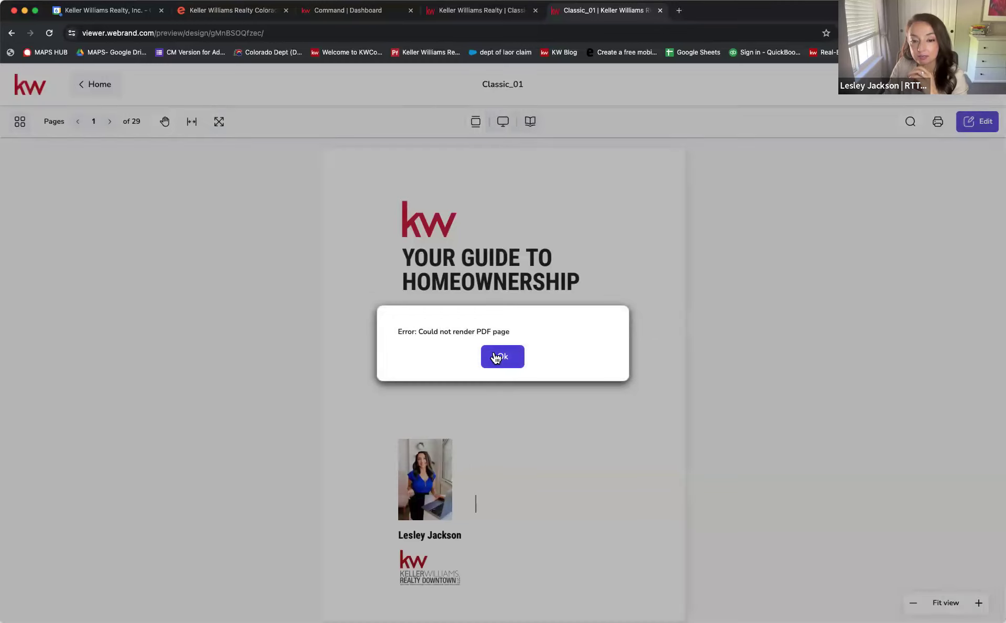
pyautogui.click(496, 356)
pyautogui.click(513, 362)
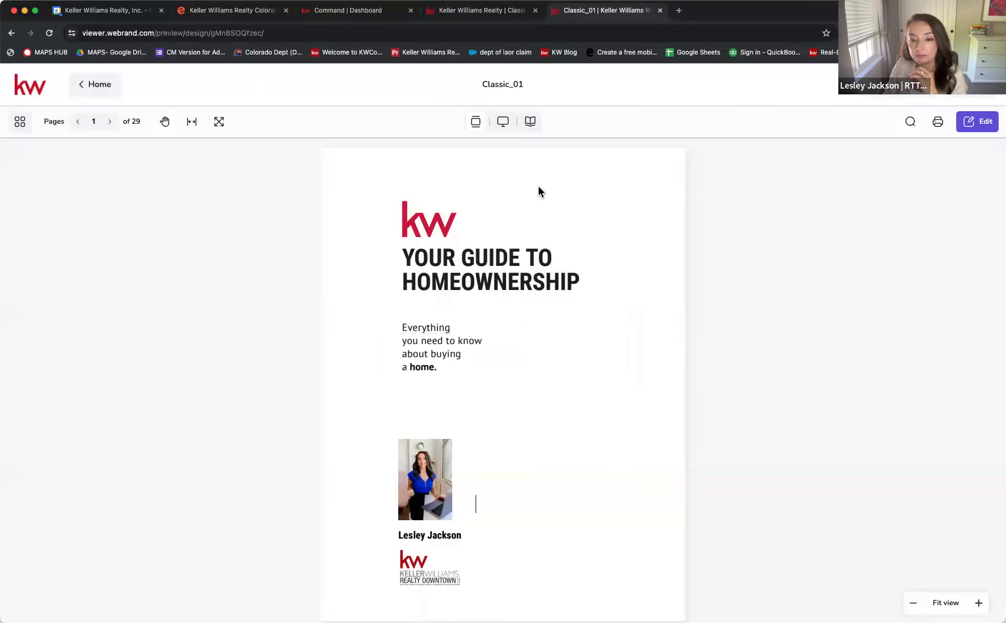
# - Switch the shared presentation preview to the book view and dismiss the error dialogs
pyautogui.click(531, 125)
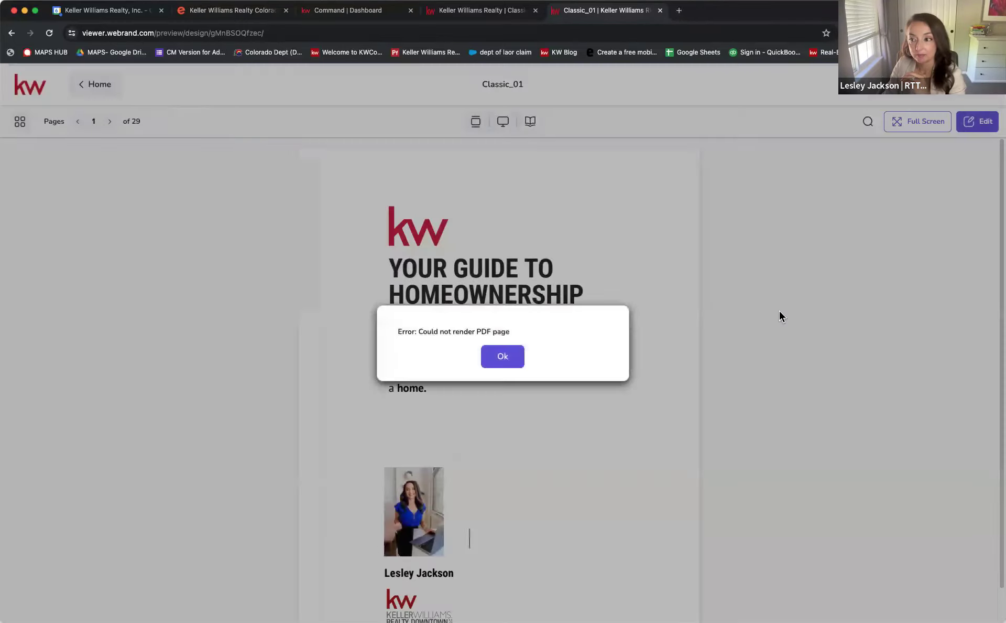
pyautogui.click(511, 356)
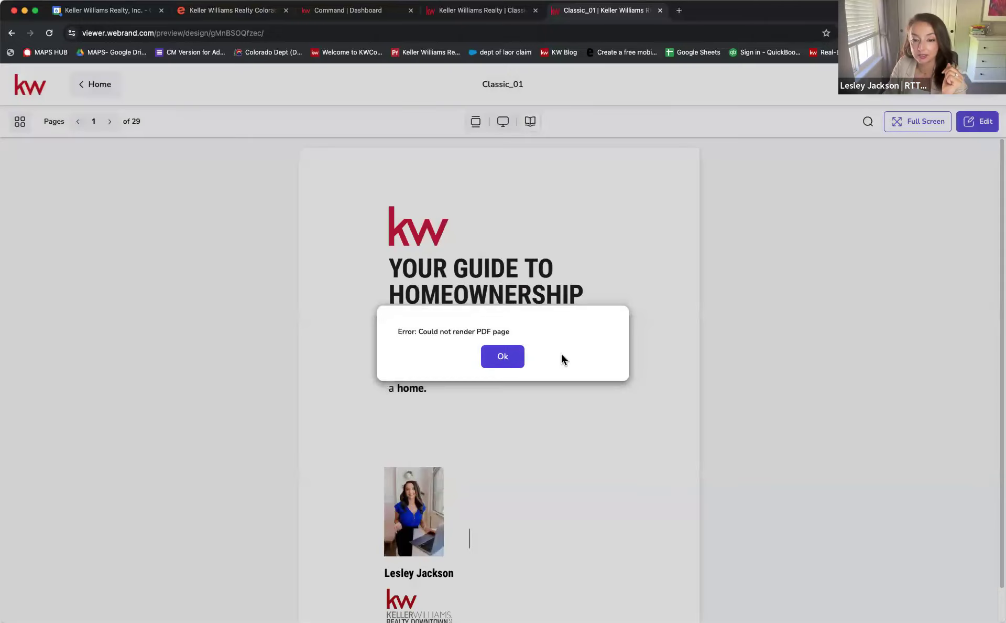
pyautogui.click(511, 356)
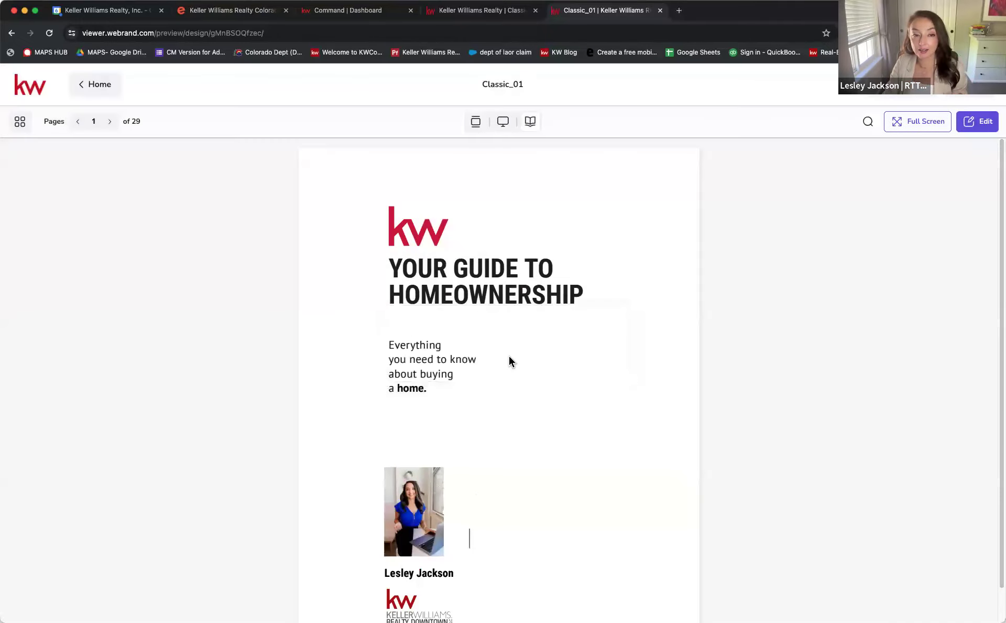